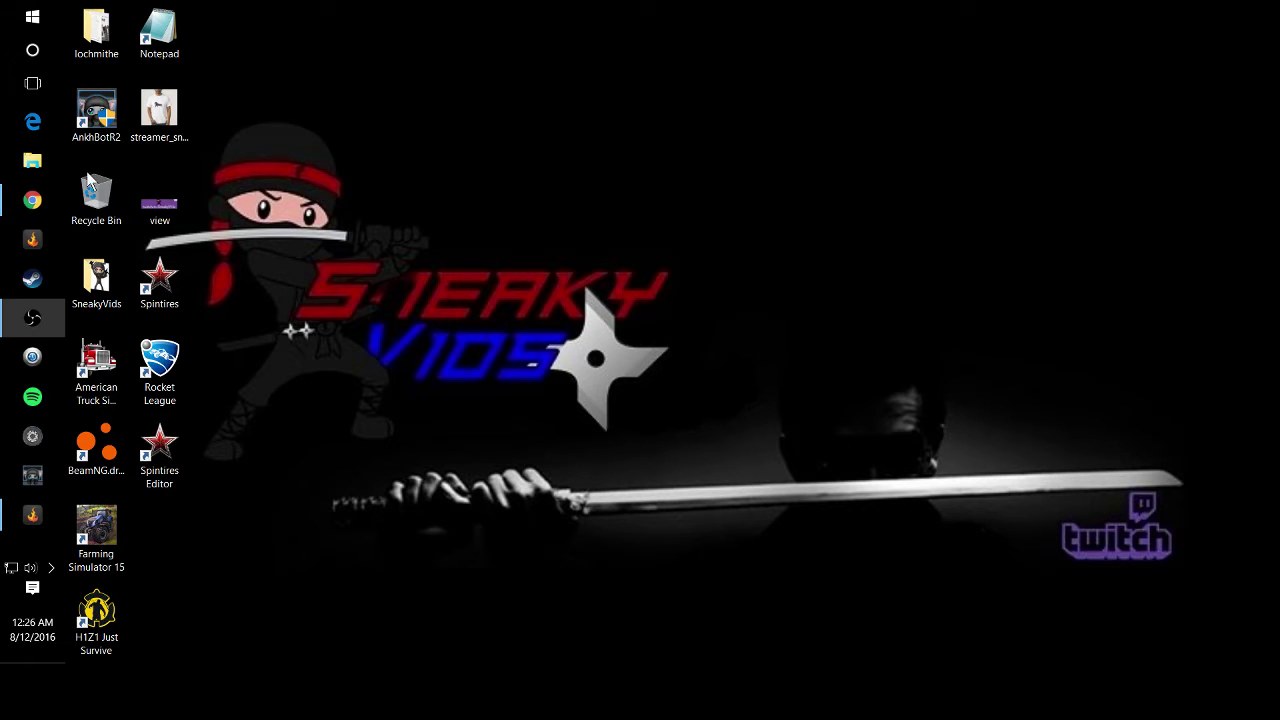
Switch to Chrome and show the already opened 7-Zip download page.
{"action": "mouse_move", "coordinate": [24, 205]}
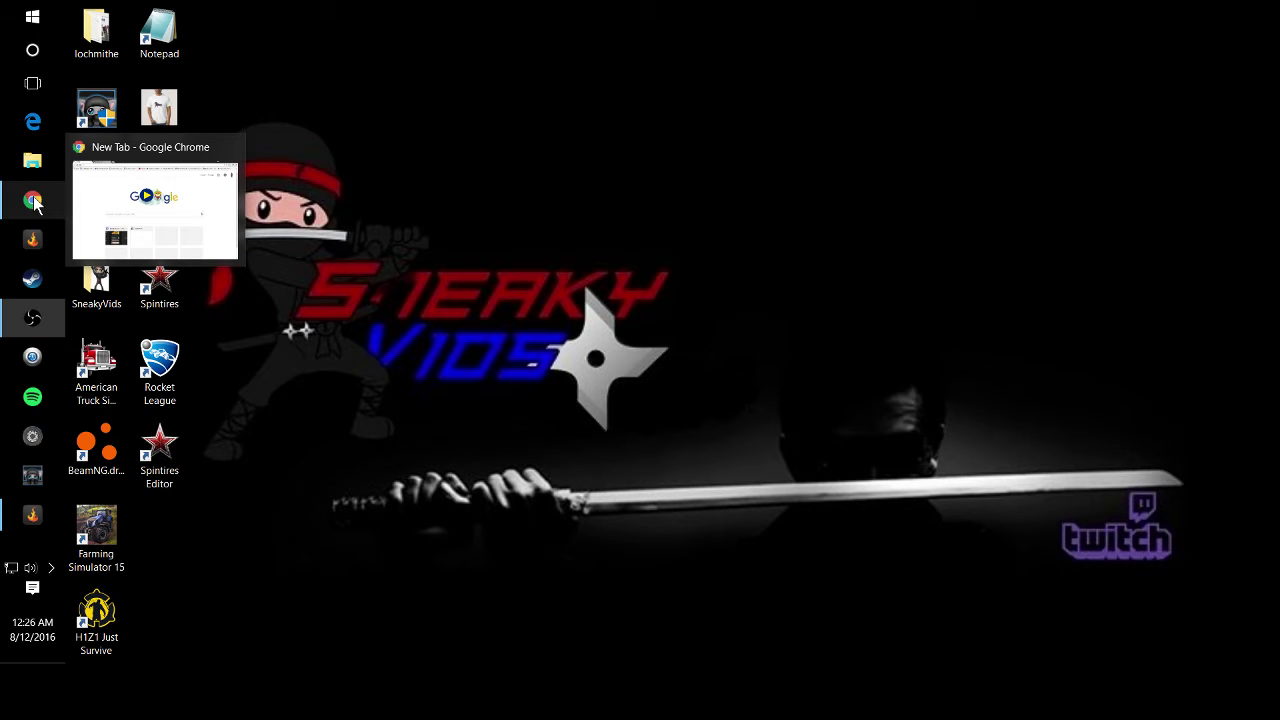
{"action": "left_click", "coordinate": [35, 203]}
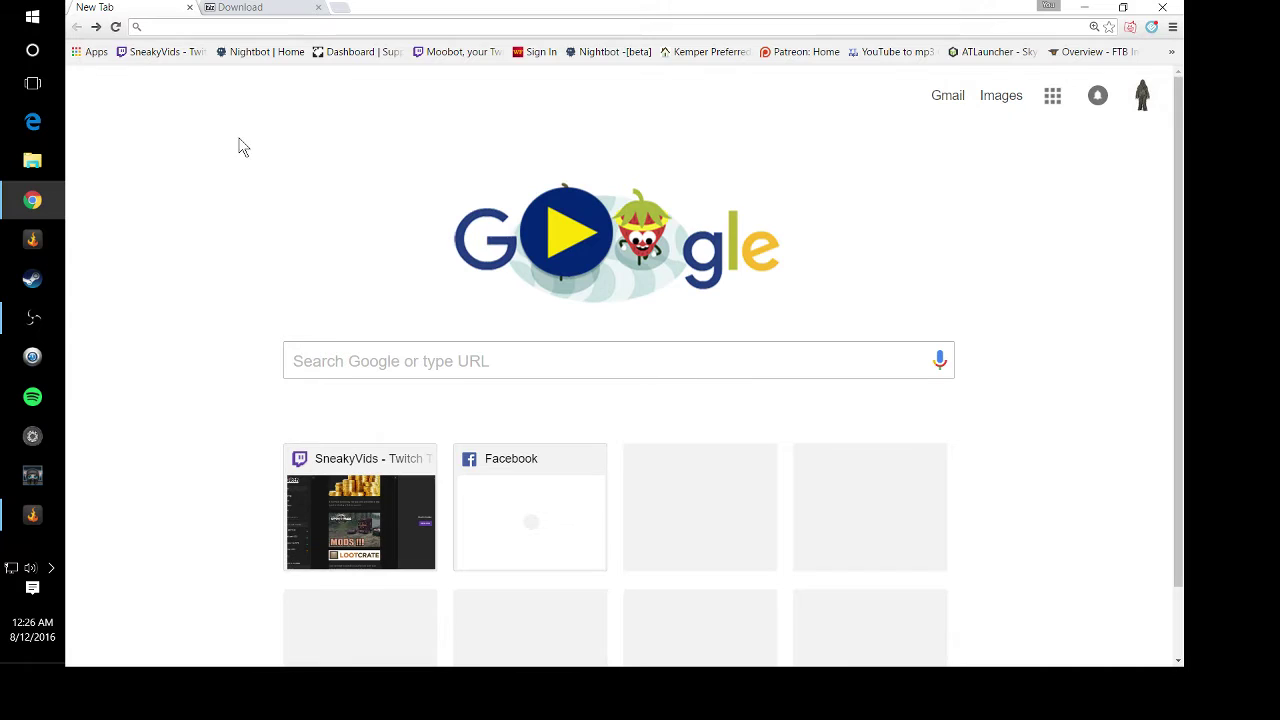
{"action": "left_click", "coordinate": [235, 9]}
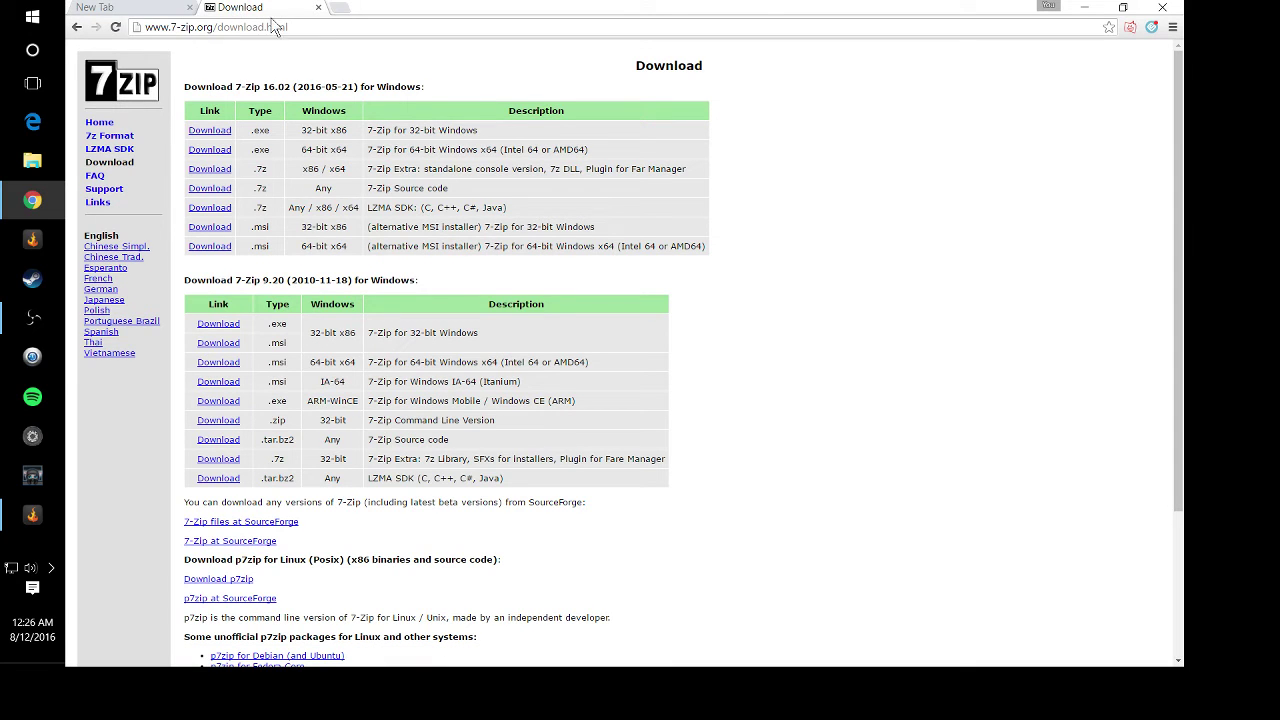
Search Google for "7-zip download", view the Download - 7-Zip result, and close its tab.
{"action": "left_click", "coordinate": [340, 9]}
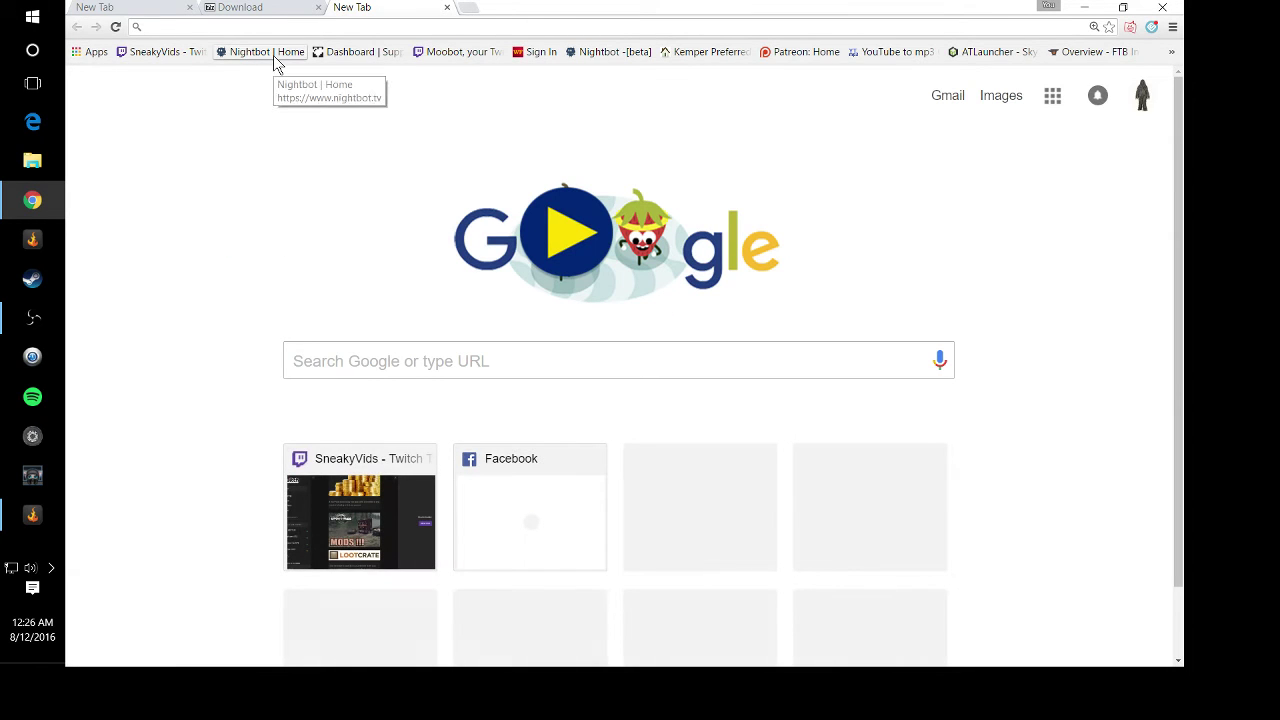
{"action": "type", "text": "7-"}
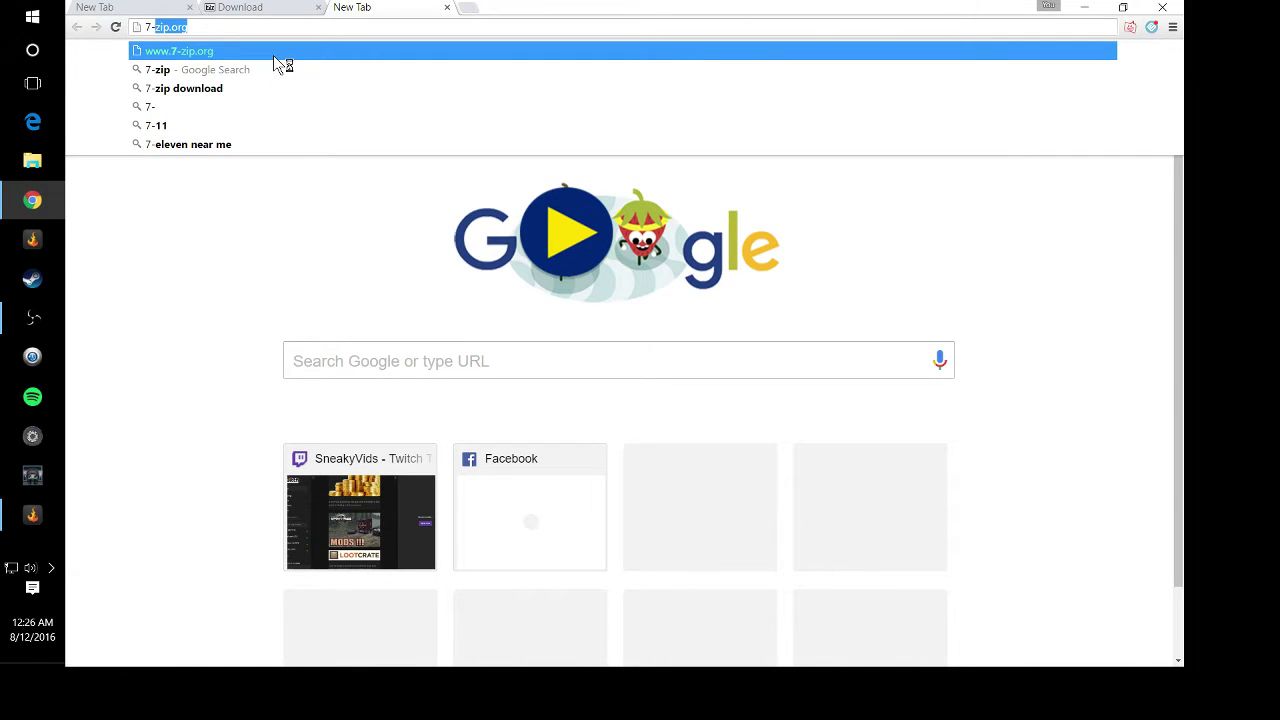
{"action": "type", "text": "zip"}
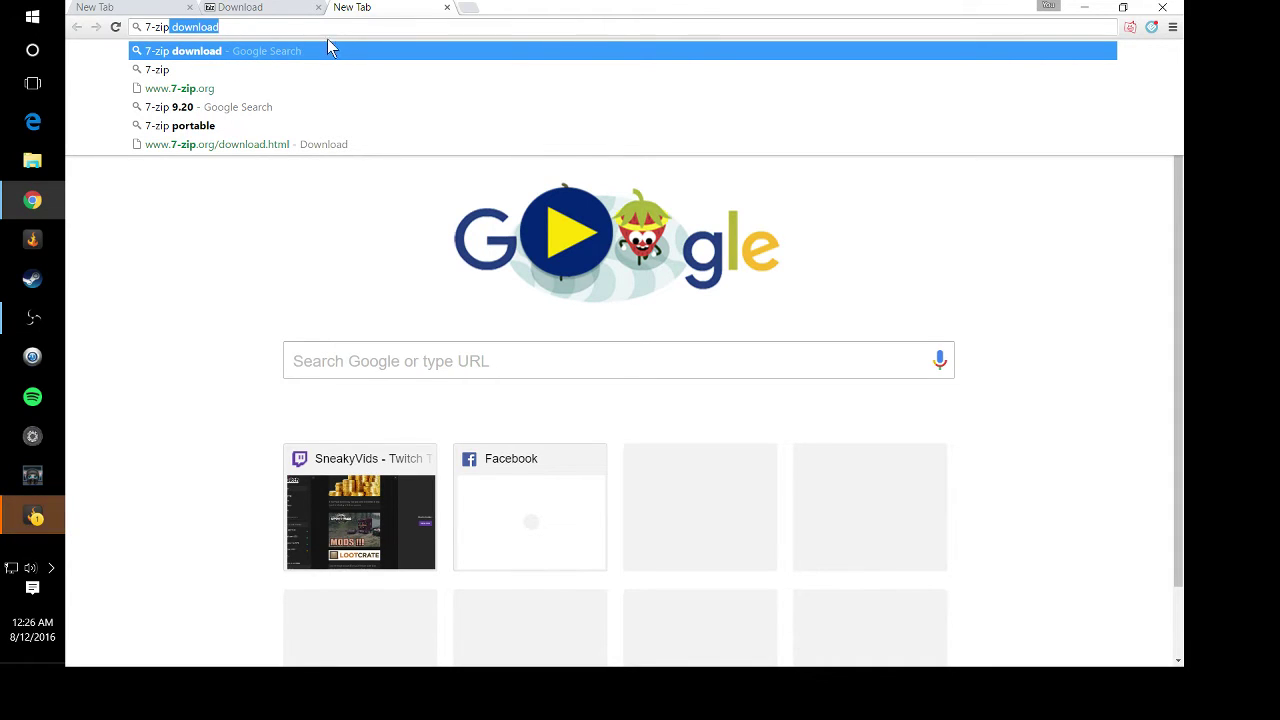
{"action": "middle_click", "coordinate": [365, 10]}
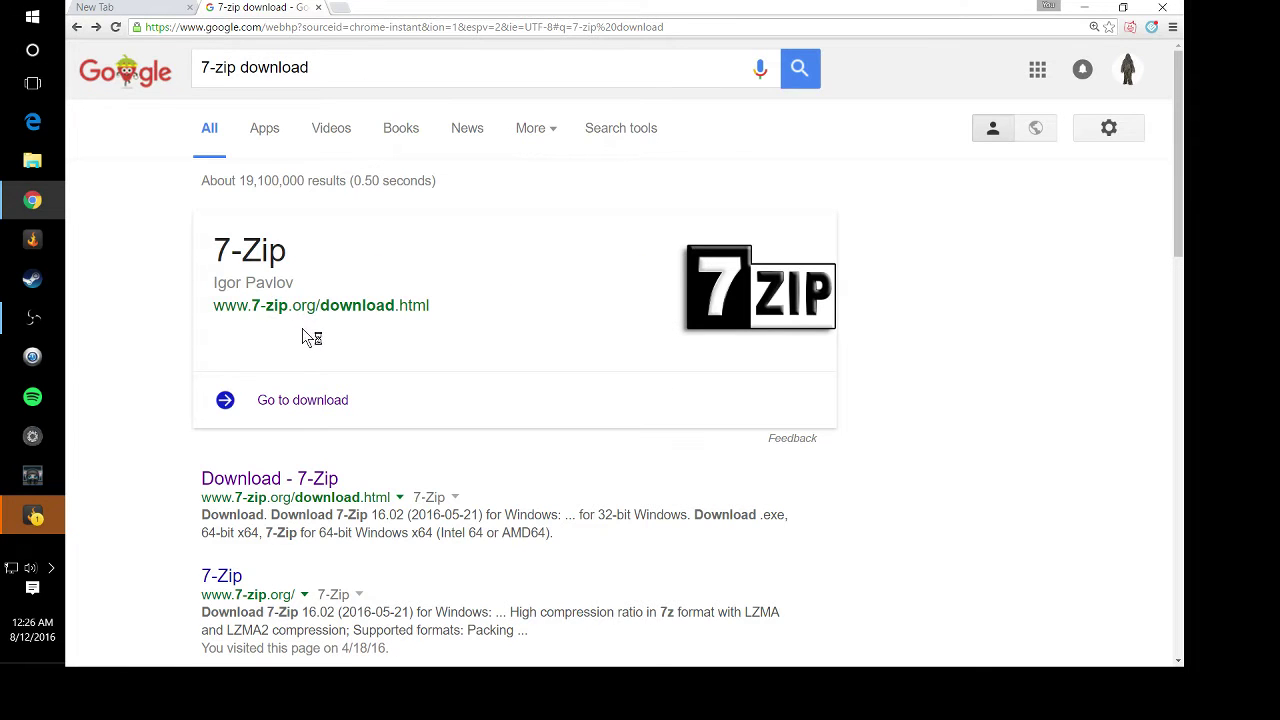
{"action": "left_click", "coordinate": [241, 480]}
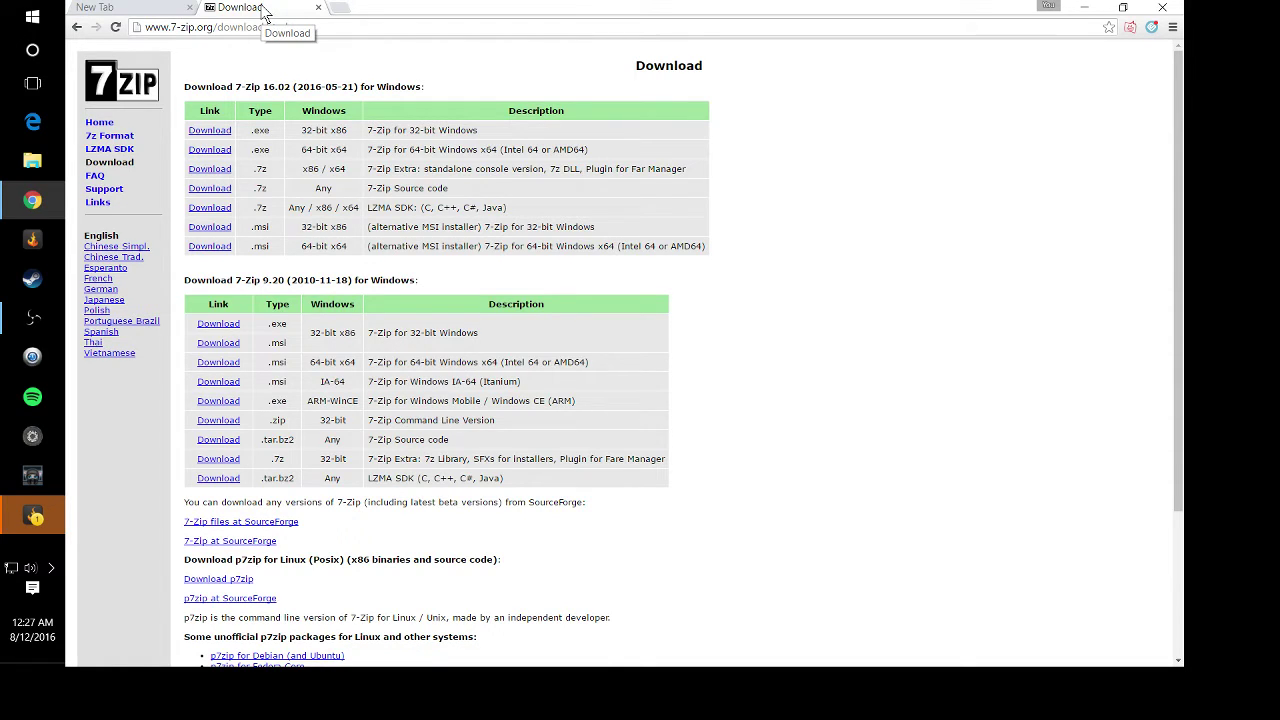
{"action": "middle_click", "coordinate": [263, 10]}
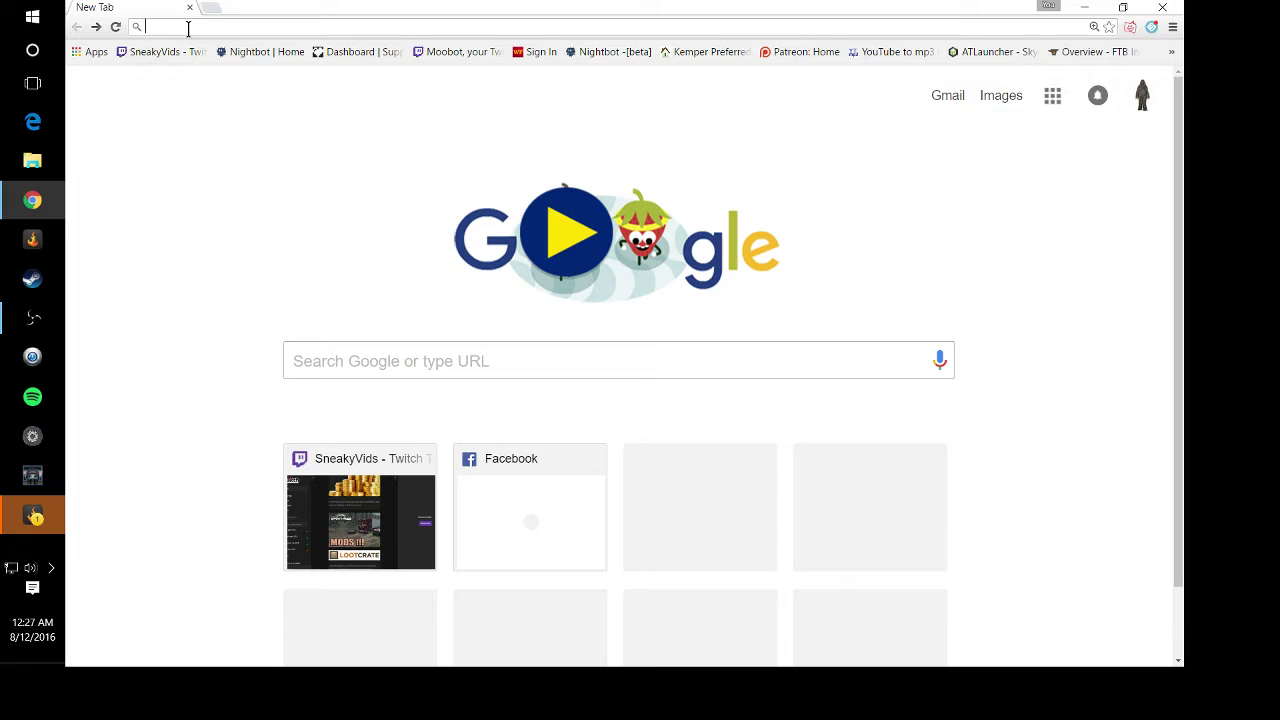
Search for "spintires maps" and open the Maps category on Spintires.nl.
{"action": "type", "text": "spint"}
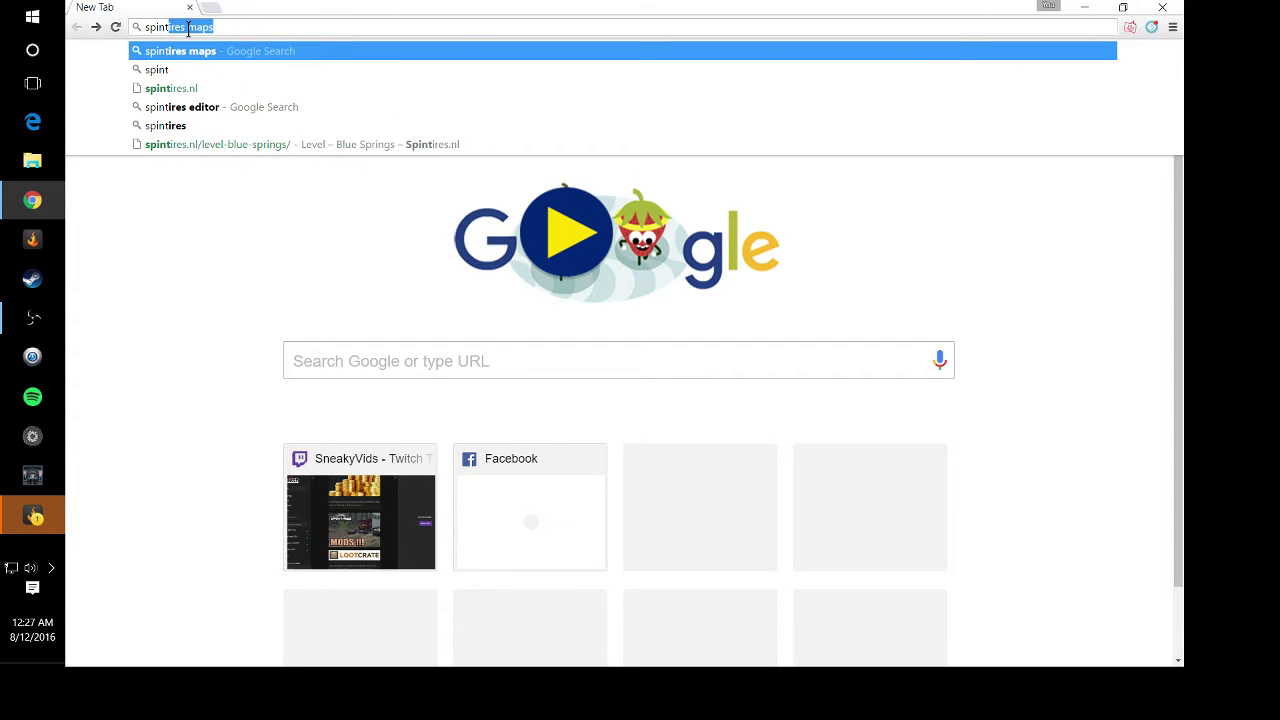
{"action": "type", "text": "ires"}
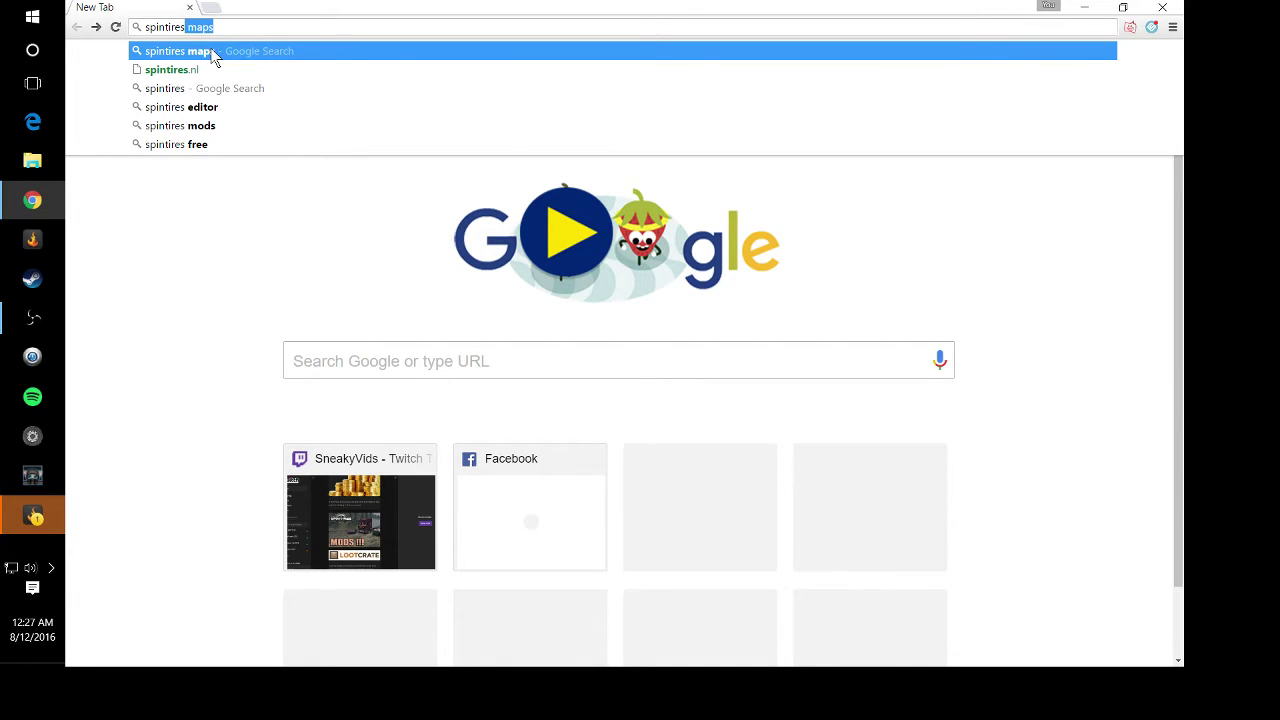
{"action": "left_click", "coordinate": [212, 55]}
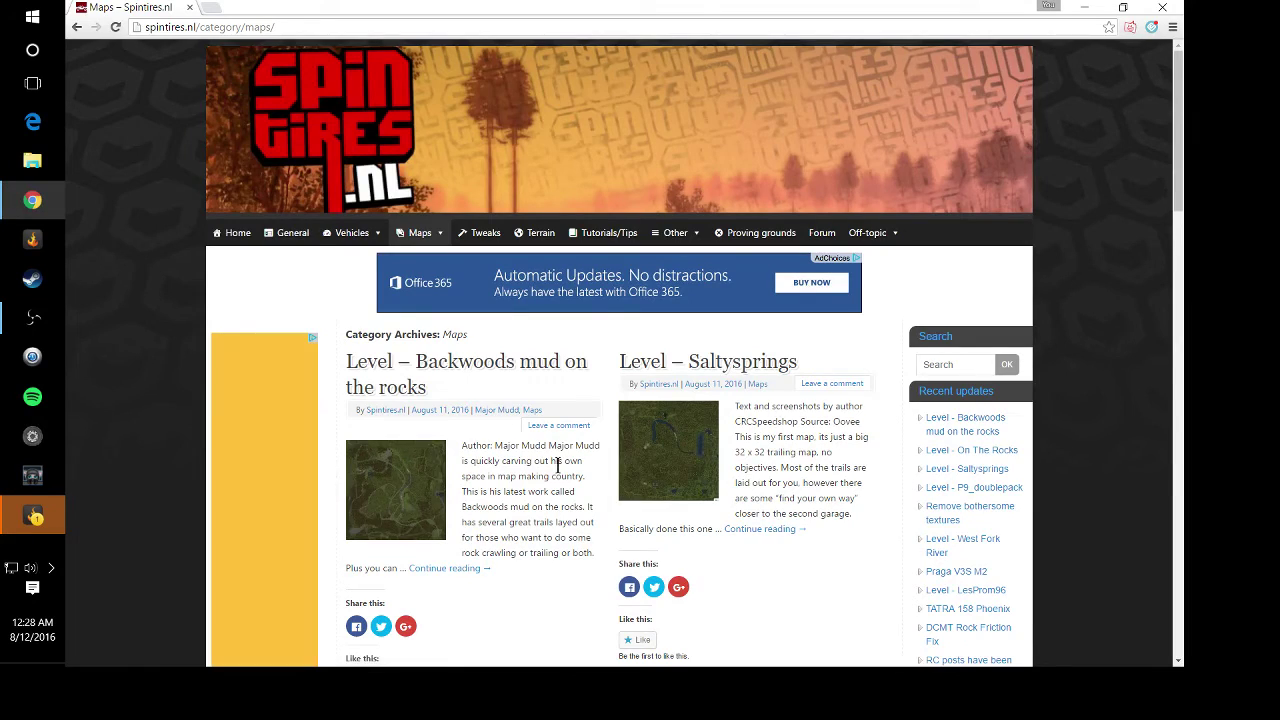
Browse the map listings and open the "Level – Saltysprings" post.
{"action": "scroll", "coordinate": [560, 476], "scroll_direction": "down", "scroll_amount": 1}
{"action": "scroll", "coordinate": [560, 476], "scroll_direction": "down", "scroll_amount": 2}
{"action": "scroll", "coordinate": [558, 470], "scroll_direction": "up", "scroll_amount": 2}
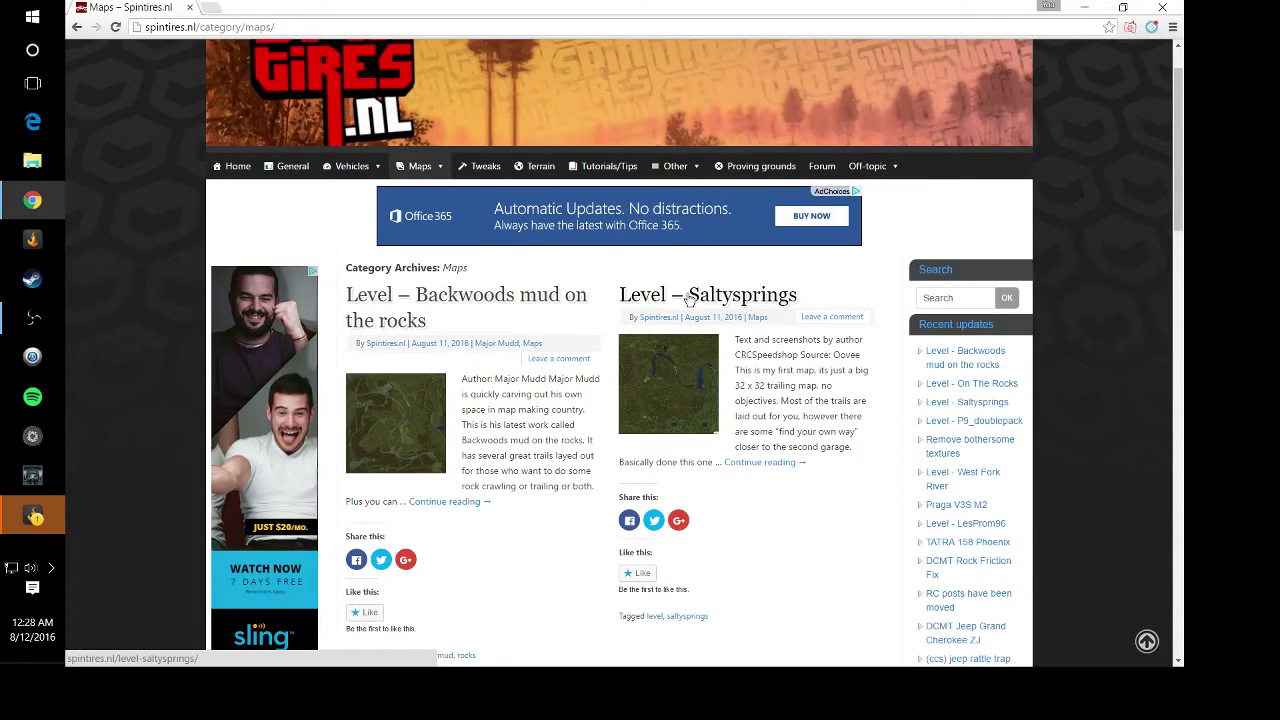
{"action": "left_click", "coordinate": [675, 374]}
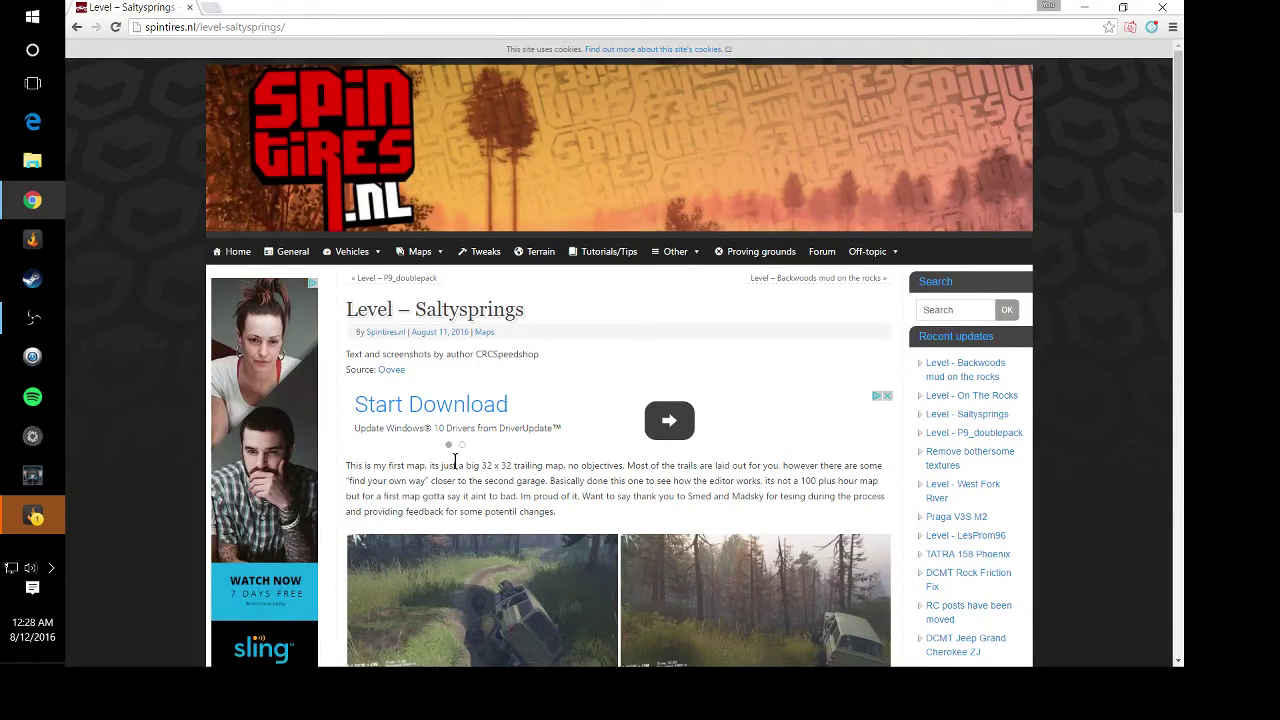
Download level_saltysprings.7z from the end of the Saltysprings post and close the browser.
{"action": "scroll", "coordinate": [424, 478], "scroll_direction": "down", "scroll_amount": 2}
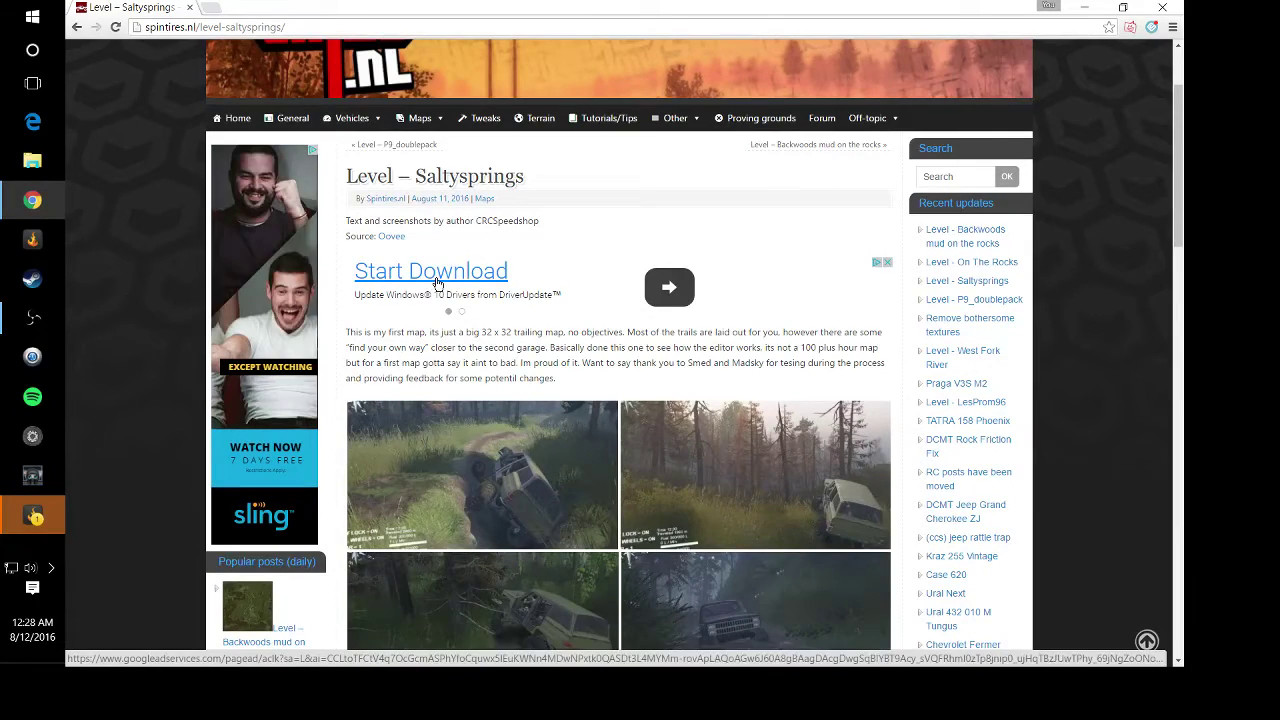
{"action": "scroll", "coordinate": [400, 370], "scroll_direction": "down", "scroll_amount": 7}
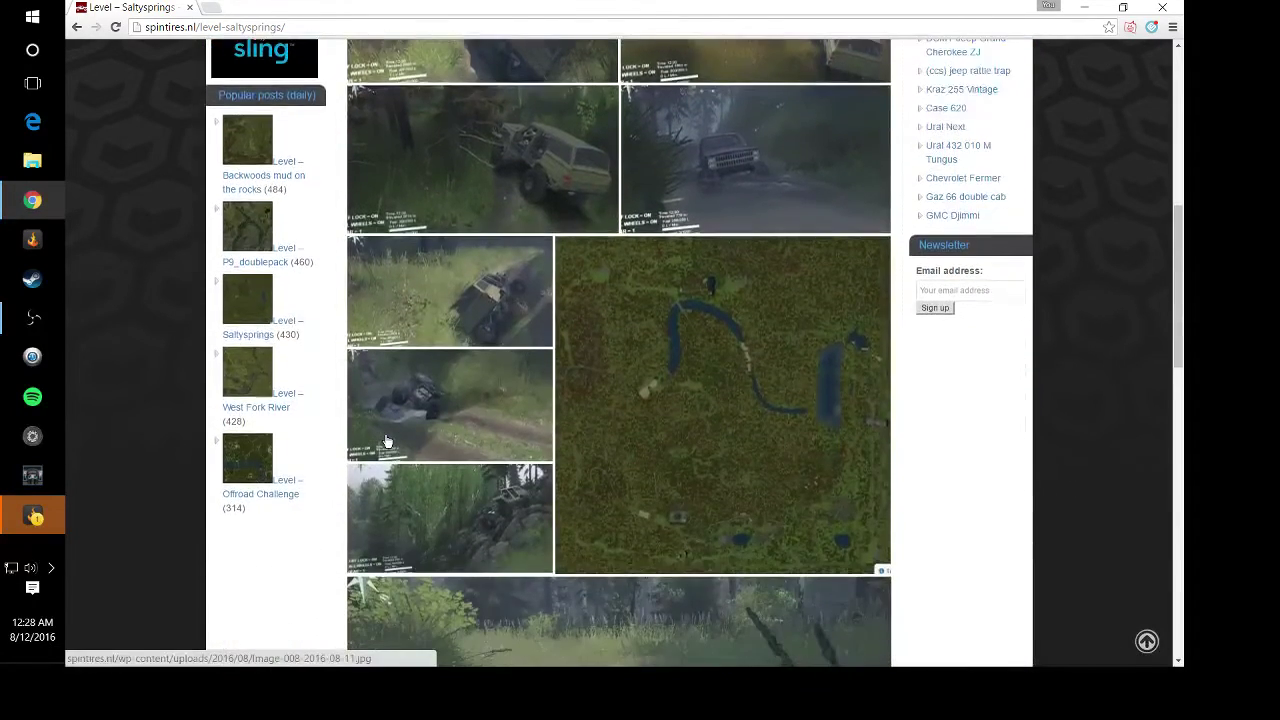
{"action": "scroll", "coordinate": [387, 443], "scroll_direction": "down", "scroll_amount": 4}
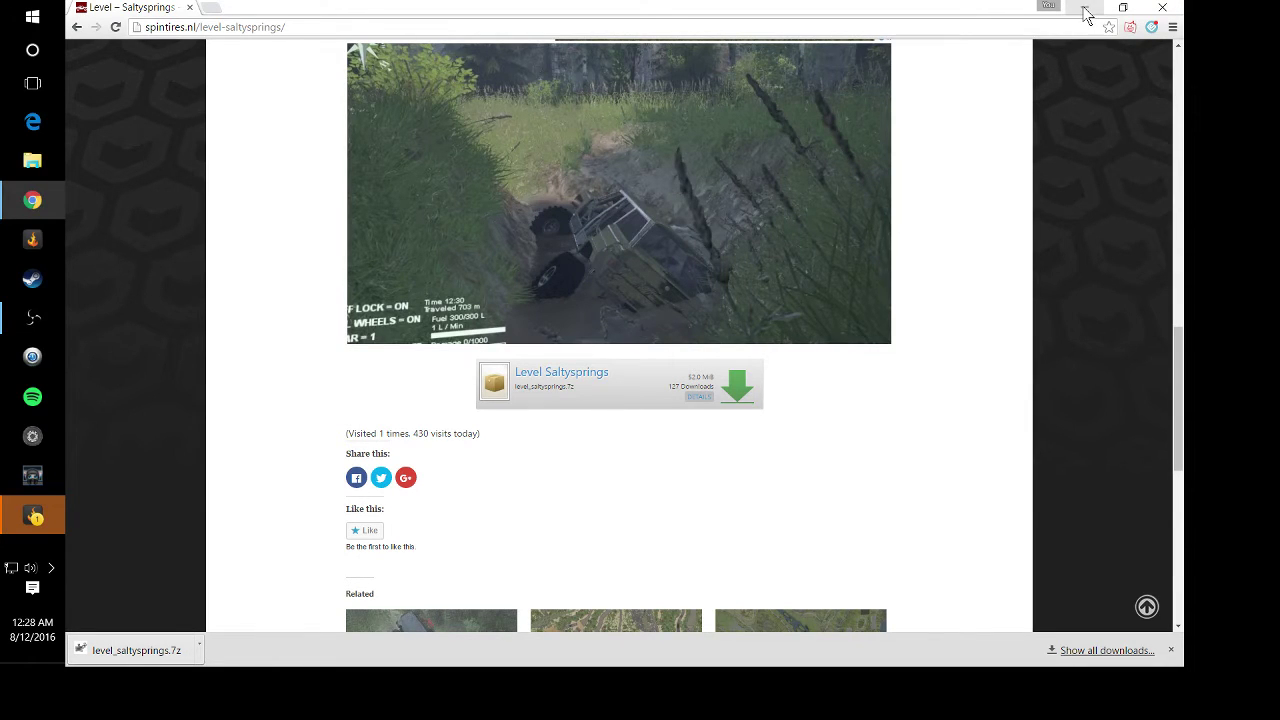
{"action": "left_click", "coordinate": [1162, 8]}
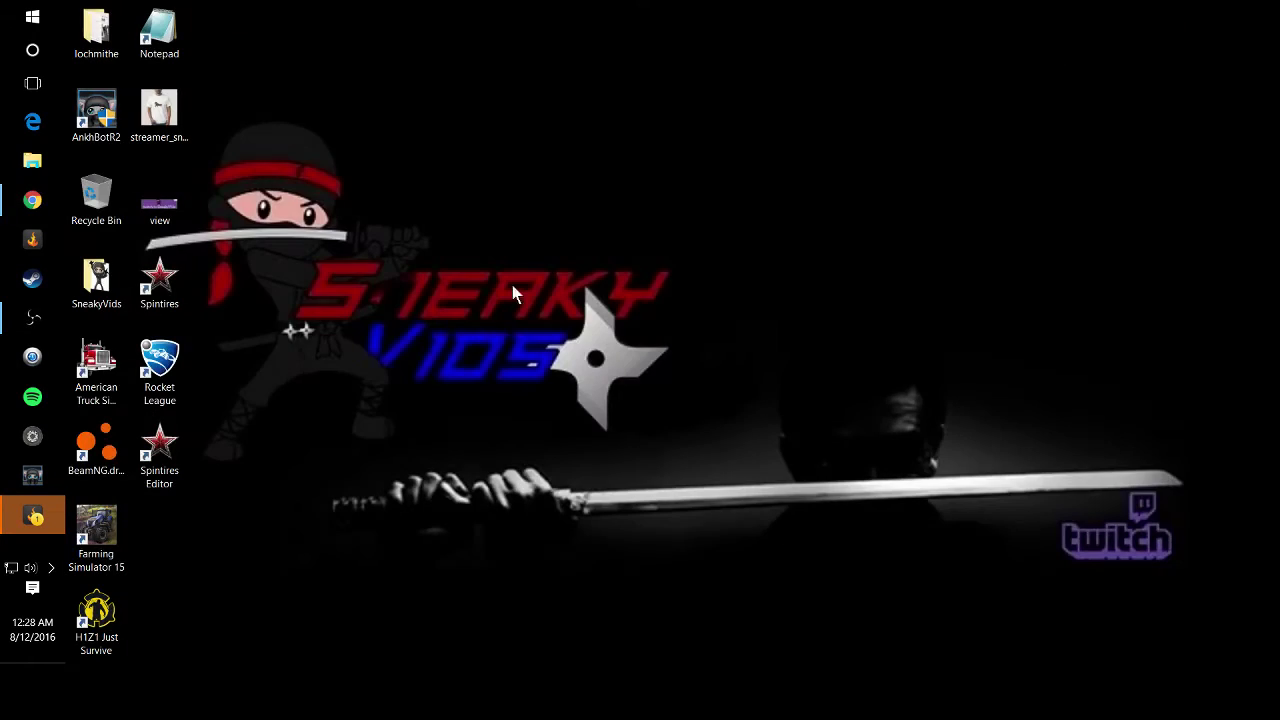
Open the Downloads folder in File Explorer and locate the level_saltysprings archive.
{"action": "left_click", "coordinate": [30, 165]}
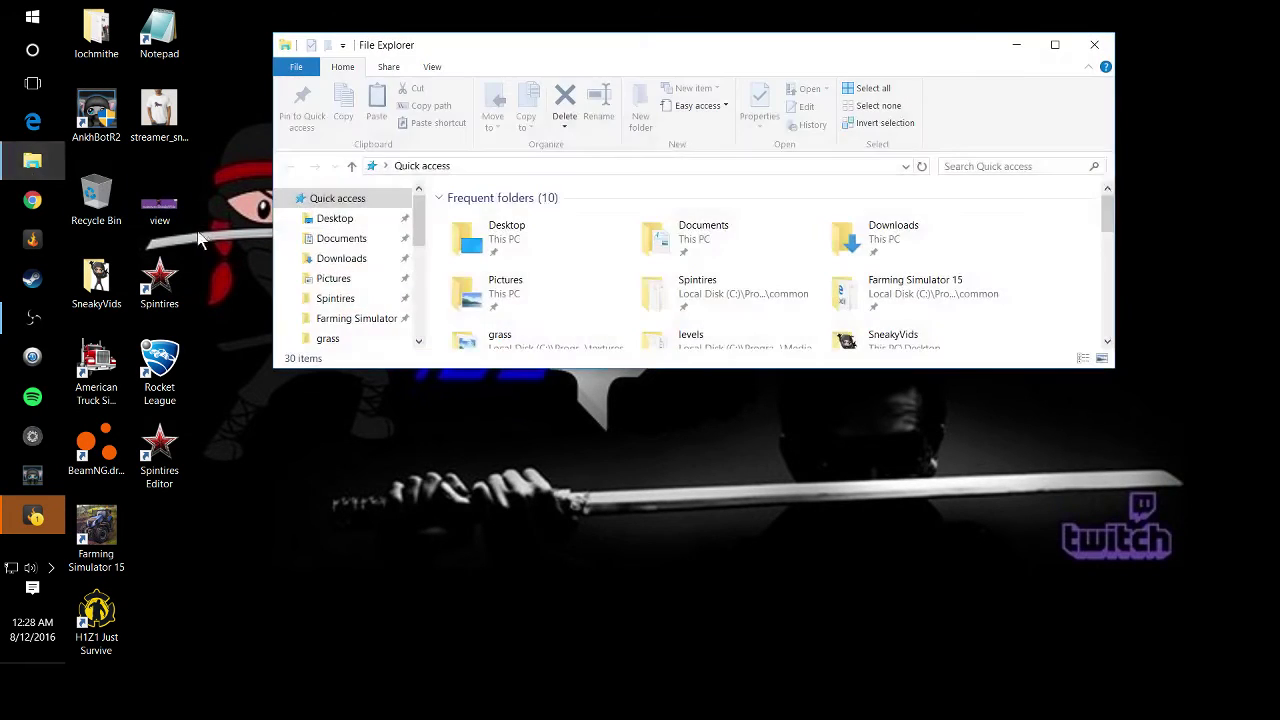
{"action": "left_click", "coordinate": [336, 260]}
{"action": "scroll", "coordinate": [525, 316], "scroll_direction": "down", "scroll_amount": 3}
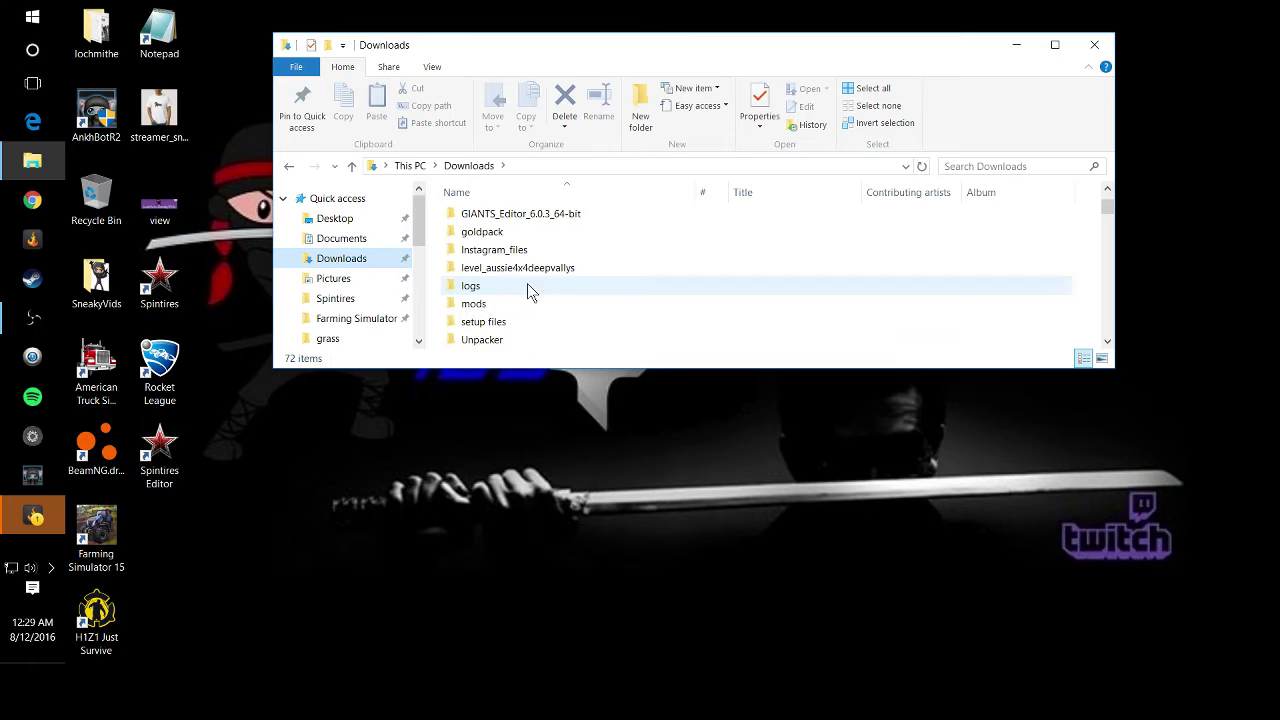
{"action": "scroll", "coordinate": [525, 308], "scroll_direction": "down", "scroll_amount": 2}
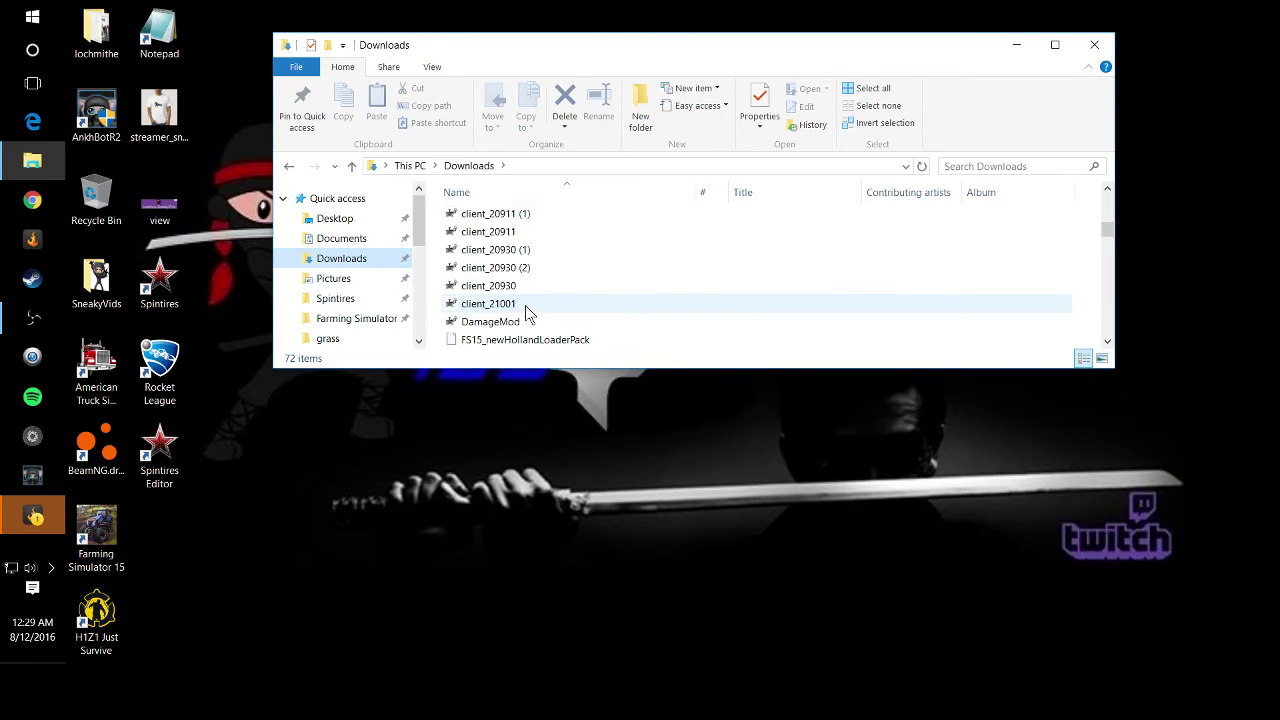
{"action": "scroll", "coordinate": [525, 320], "scroll_direction": "down", "scroll_amount": 3}
{"action": "scroll", "coordinate": [537, 330], "scroll_direction": "down", "scroll_amount": 6}
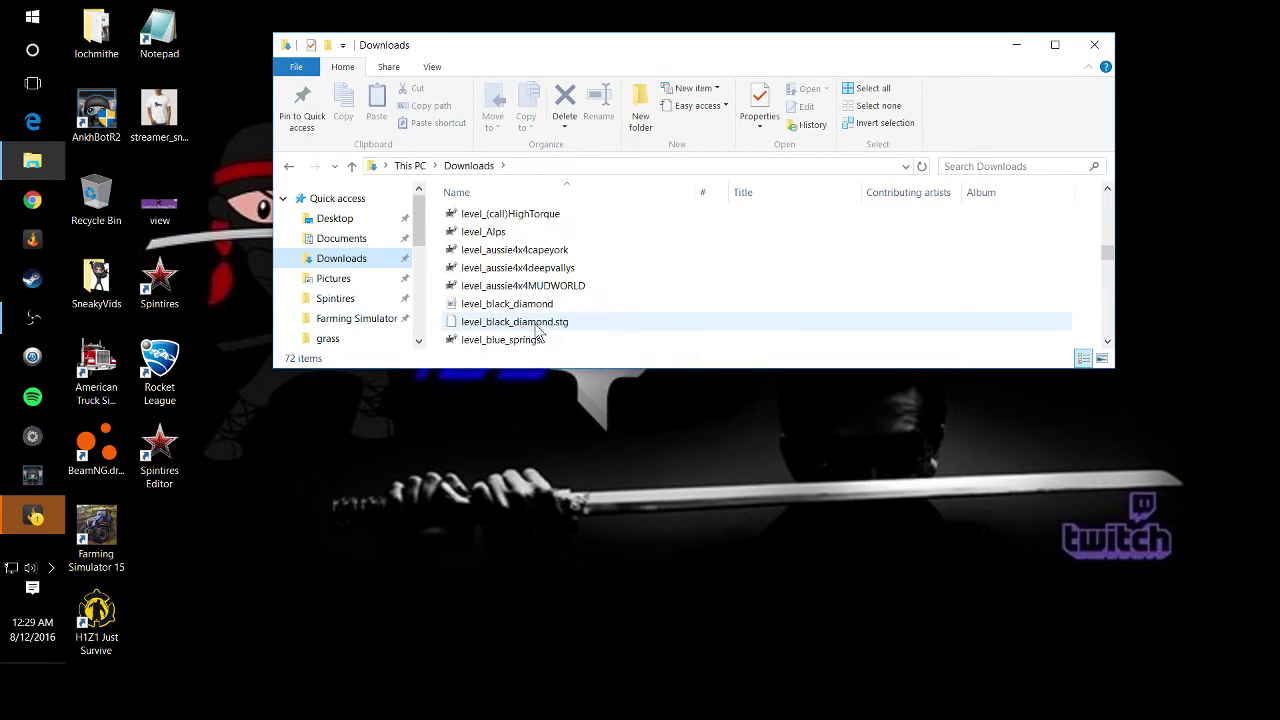
{"action": "scroll", "coordinate": [537, 333], "scroll_direction": "down", "scroll_amount": 2}
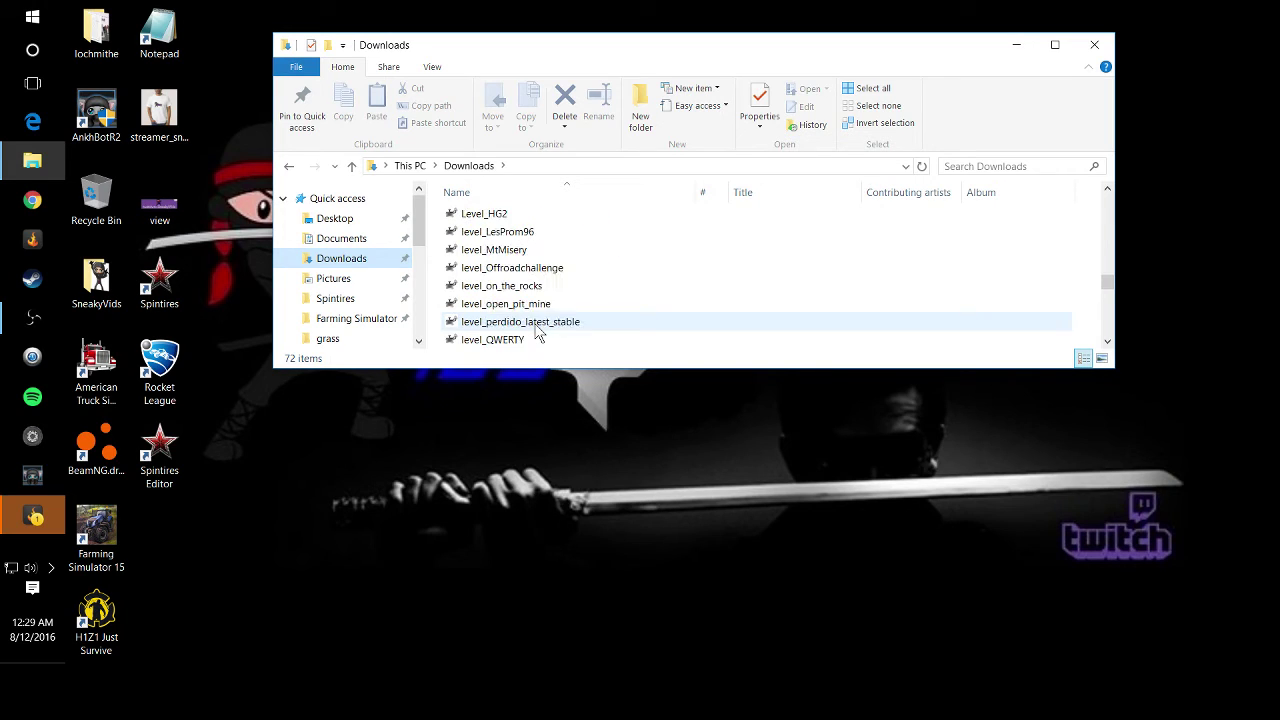
{"action": "scroll", "coordinate": [537, 333], "scroll_direction": "down", "scroll_amount": 1}
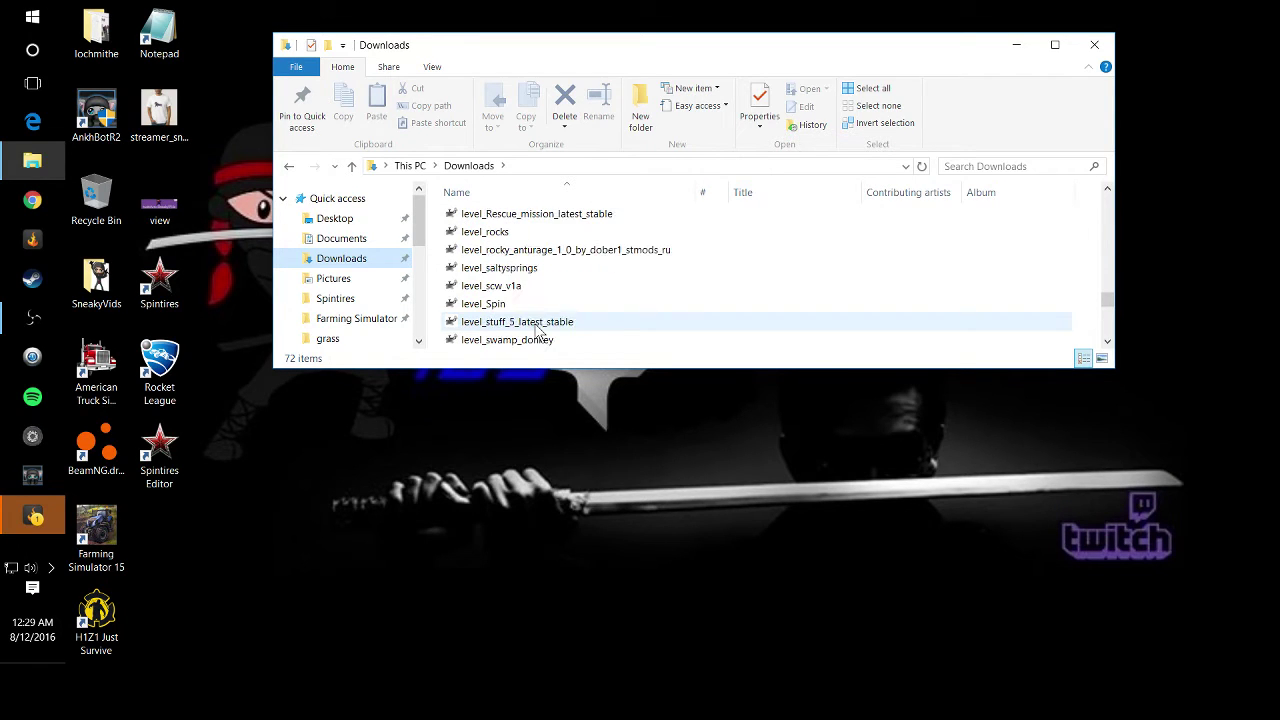
Open the level_saltysprings archive with 7-Zip and enter its level_saltysprings folder.
{"action": "right_click", "coordinate": [519, 267]}
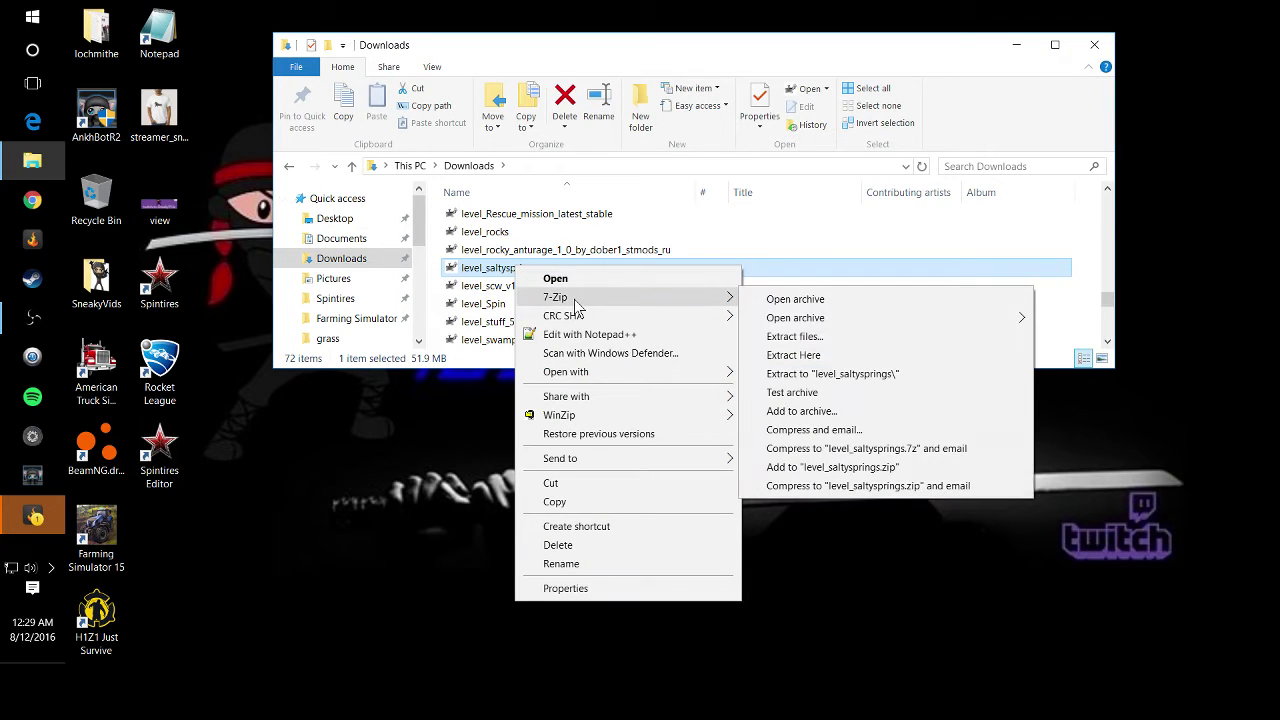
{"action": "mouse_move", "coordinate": [566, 305]}
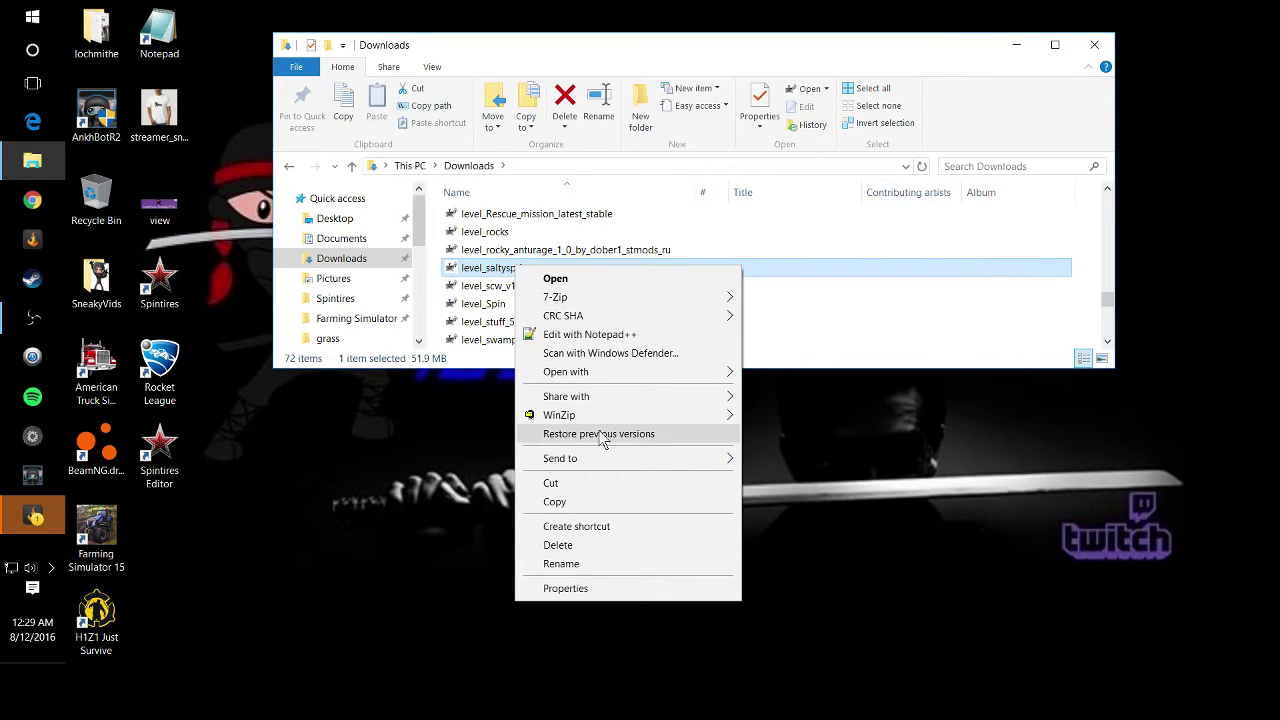
{"action": "mouse_move", "coordinate": [597, 411]}
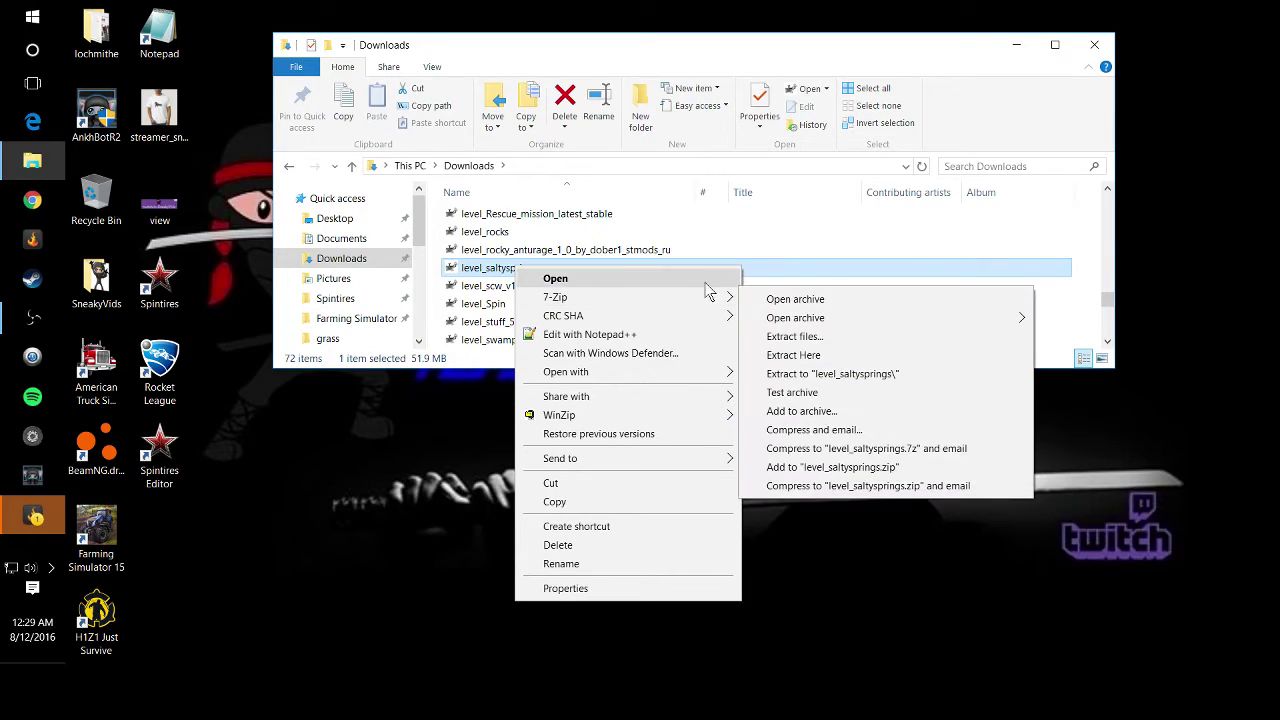
{"action": "left_click", "coordinate": [800, 300]}
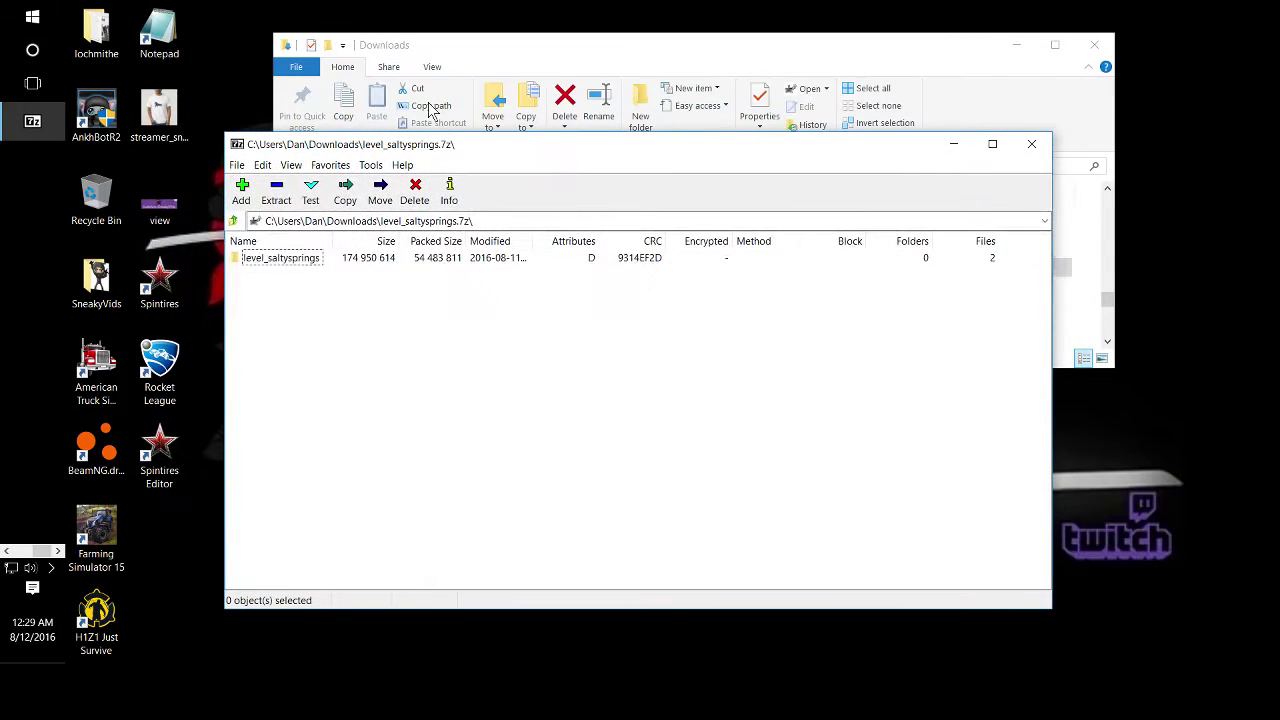
{"action": "double_click", "coordinate": [263, 259]}
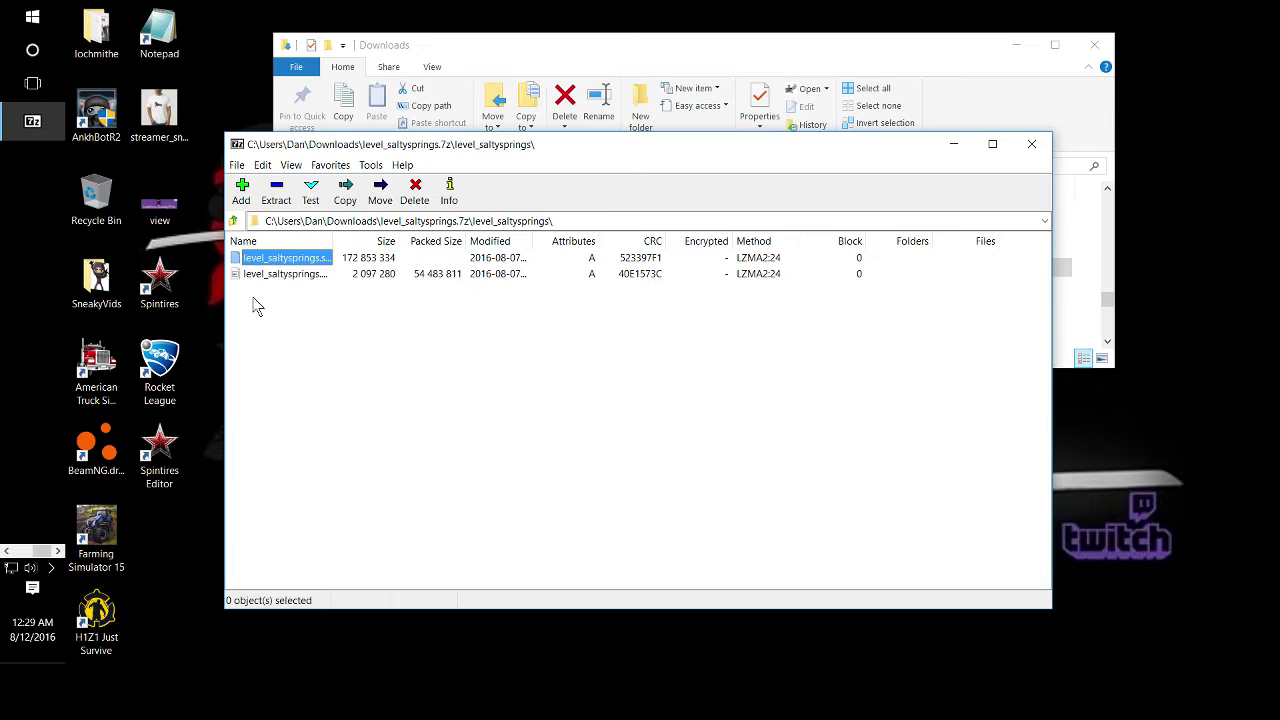
{"action": "left_click", "coordinate": [390, 341]}
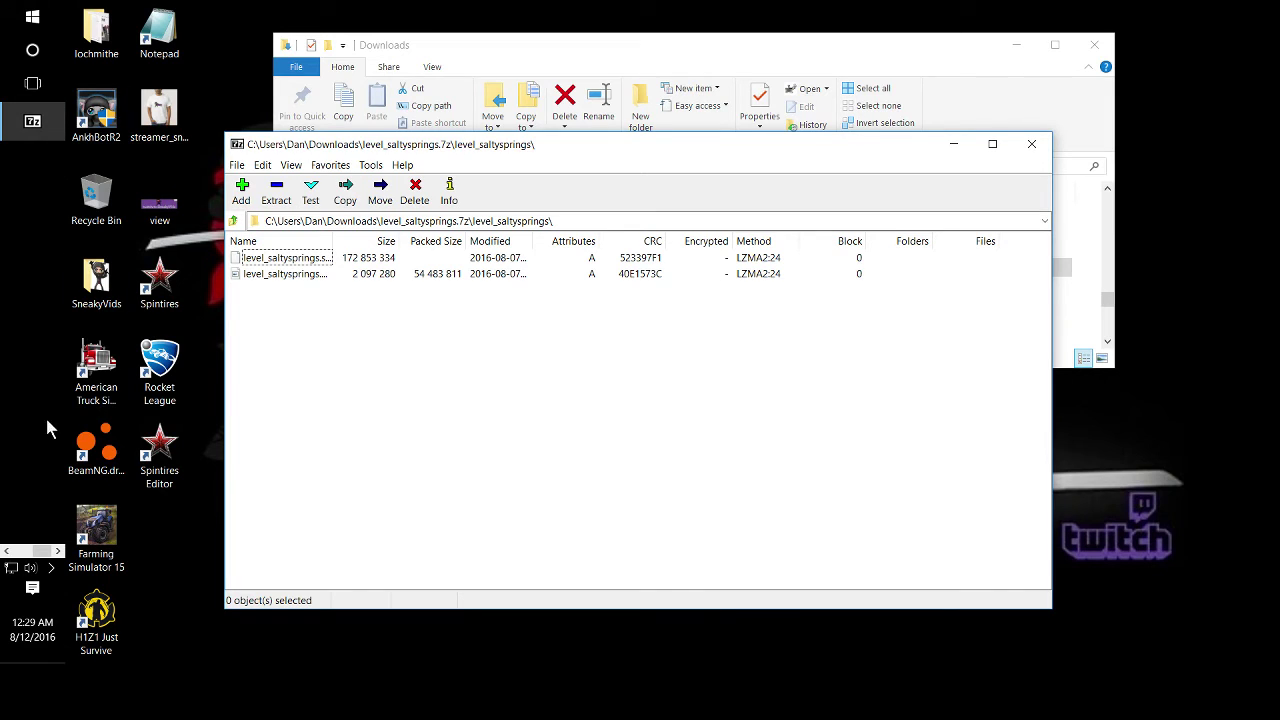
{"action": "left_click", "coordinate": [7, 551]}
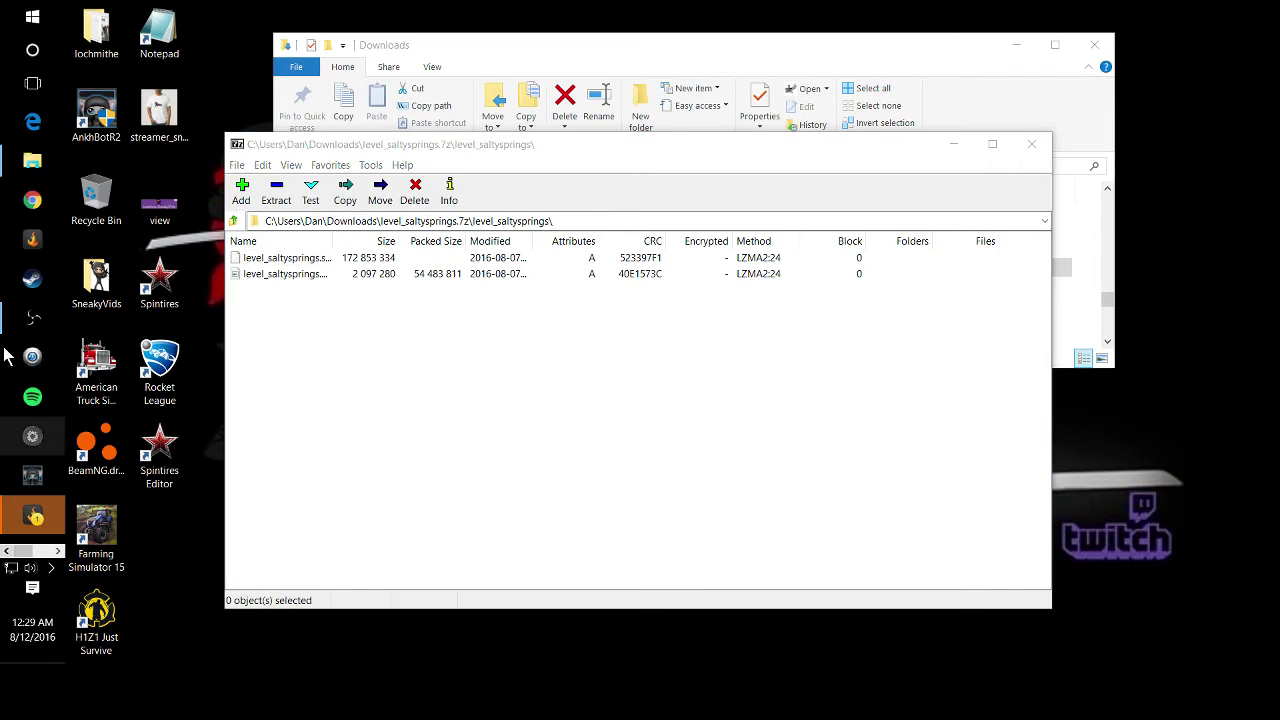
{"action": "right_click", "coordinate": [38, 170]}
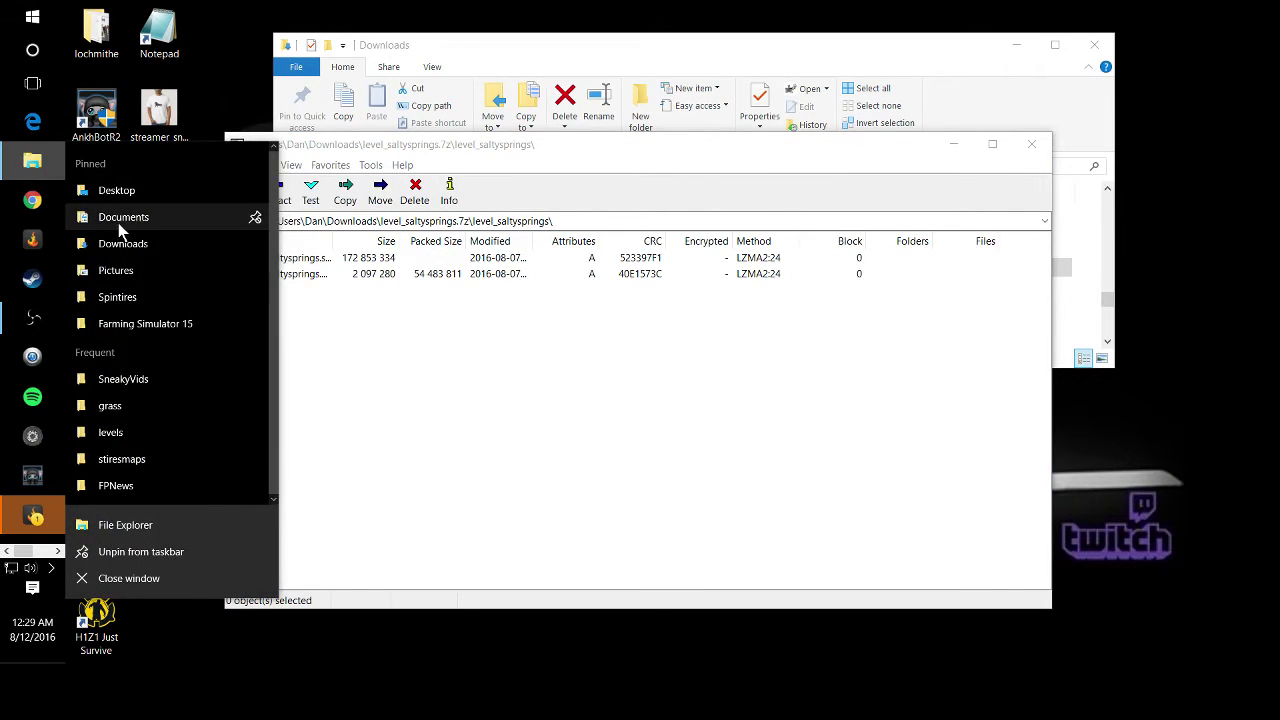
{"action": "left_click", "coordinate": [115, 218]}
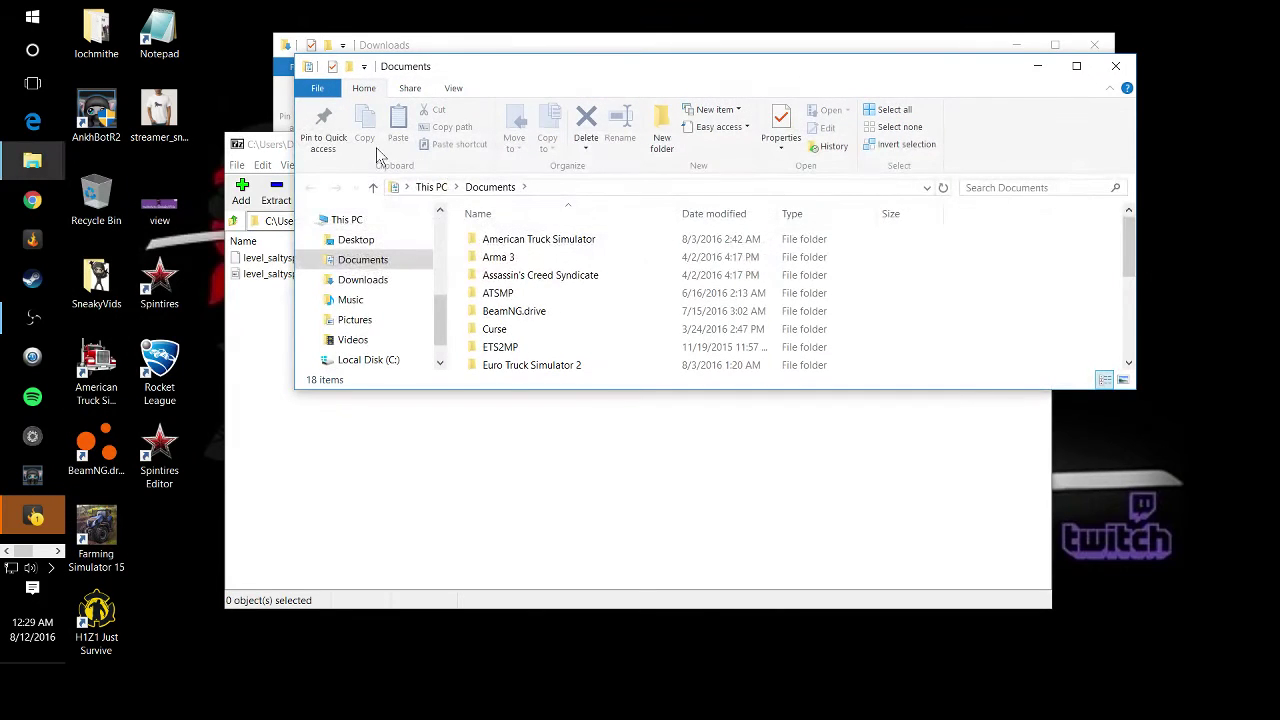
{"action": "scroll", "coordinate": [375, 310], "scroll_direction": "down", "scroll_amount": 1}
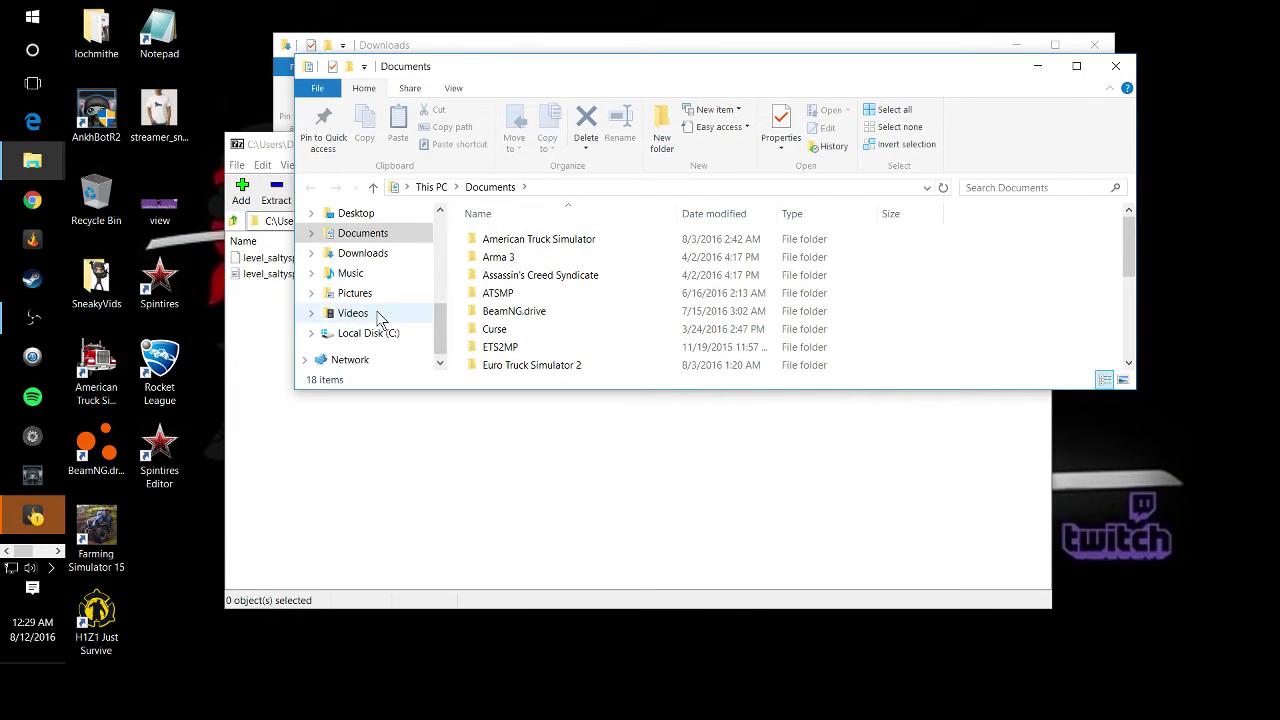
{"action": "scroll", "coordinate": [378, 313], "scroll_direction": "up", "scroll_amount": 4}
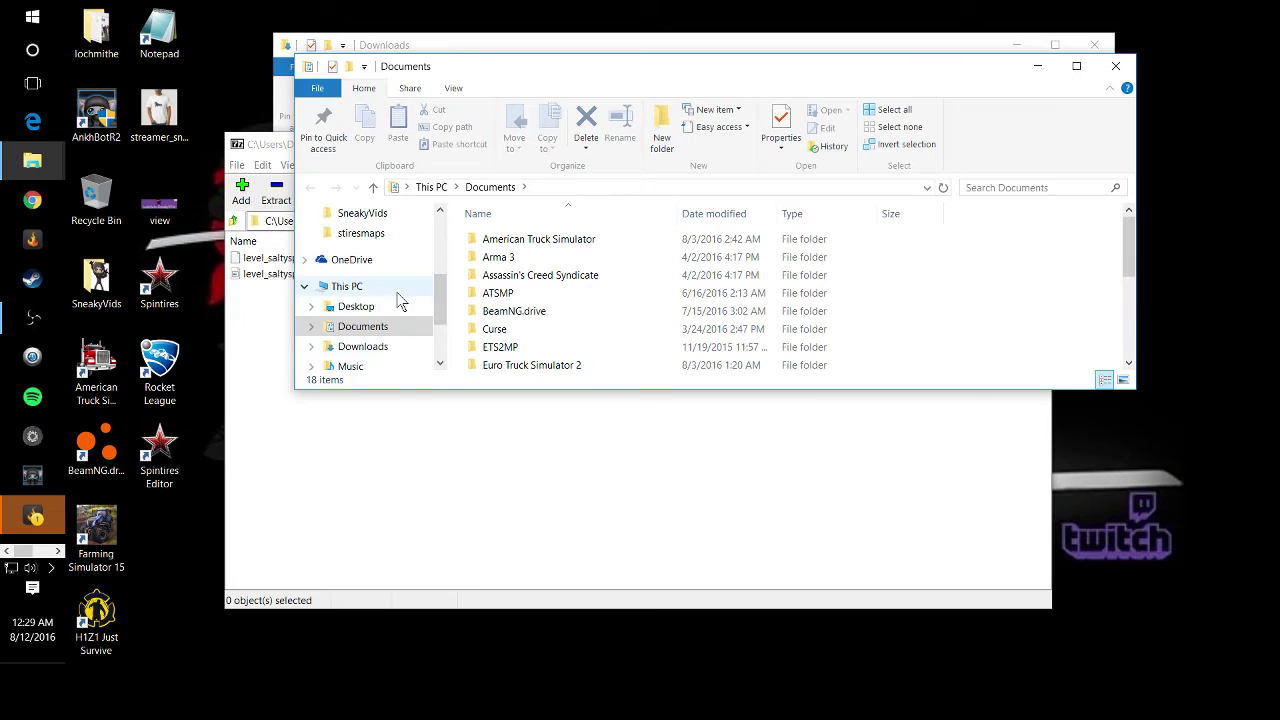
{"action": "scroll", "coordinate": [405, 295], "scroll_direction": "up", "scroll_amount": 3}
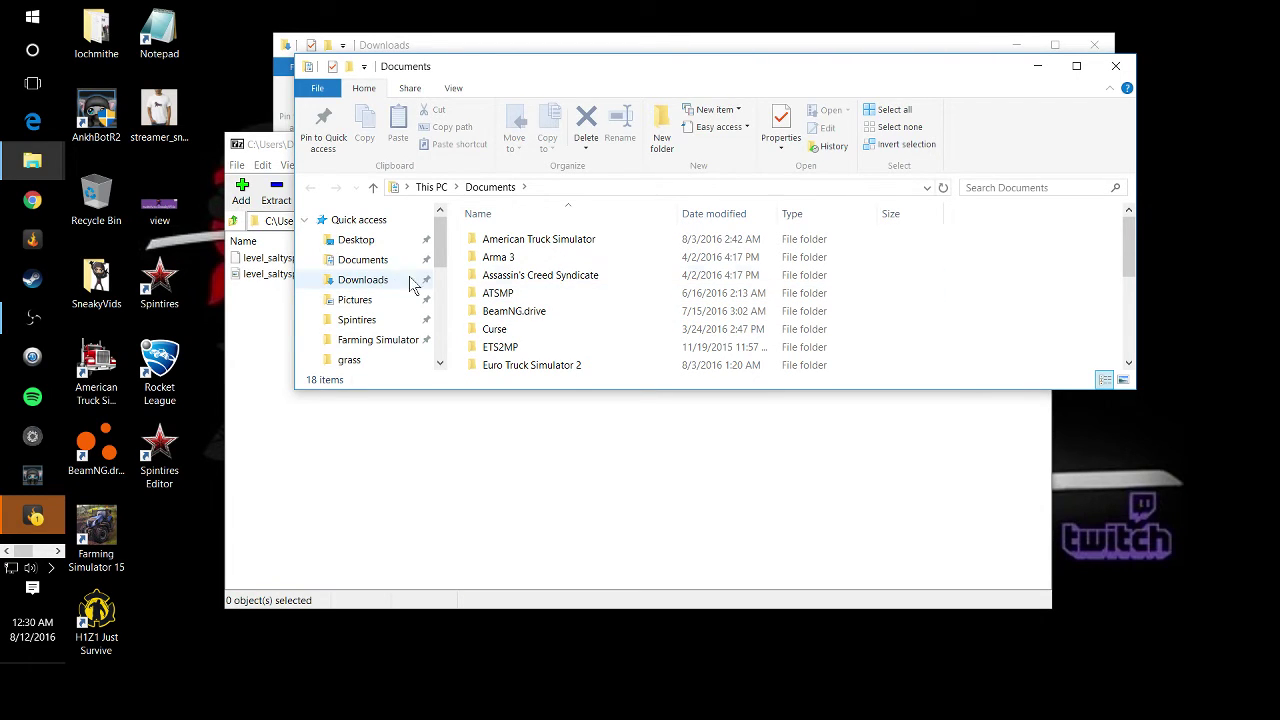
{"action": "scroll", "coordinate": [385, 305], "scroll_direction": "down", "scroll_amount": 1}
{"action": "scroll", "coordinate": [400, 338], "scroll_direction": "down", "scroll_amount": 4}
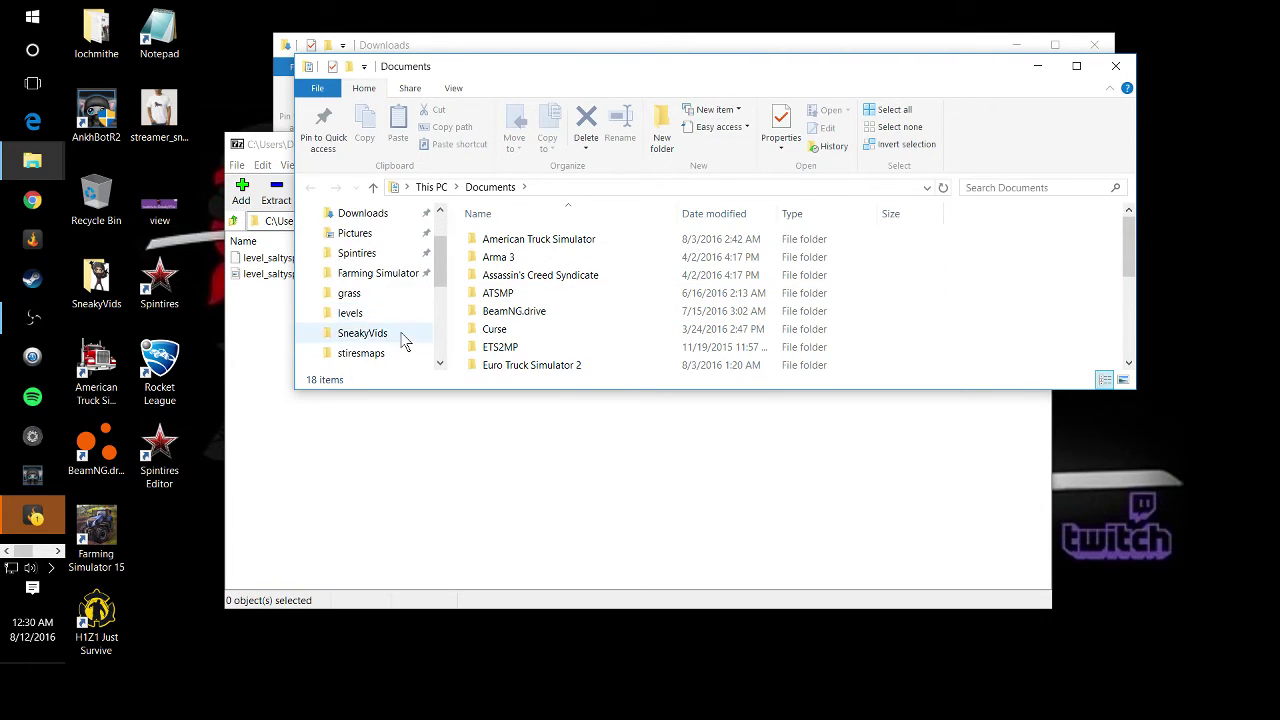
{"action": "scroll", "coordinate": [403, 341], "scroll_direction": "up", "scroll_amount": 3}
{"action": "scroll", "coordinate": [402, 342], "scroll_direction": "down", "scroll_amount": 2}
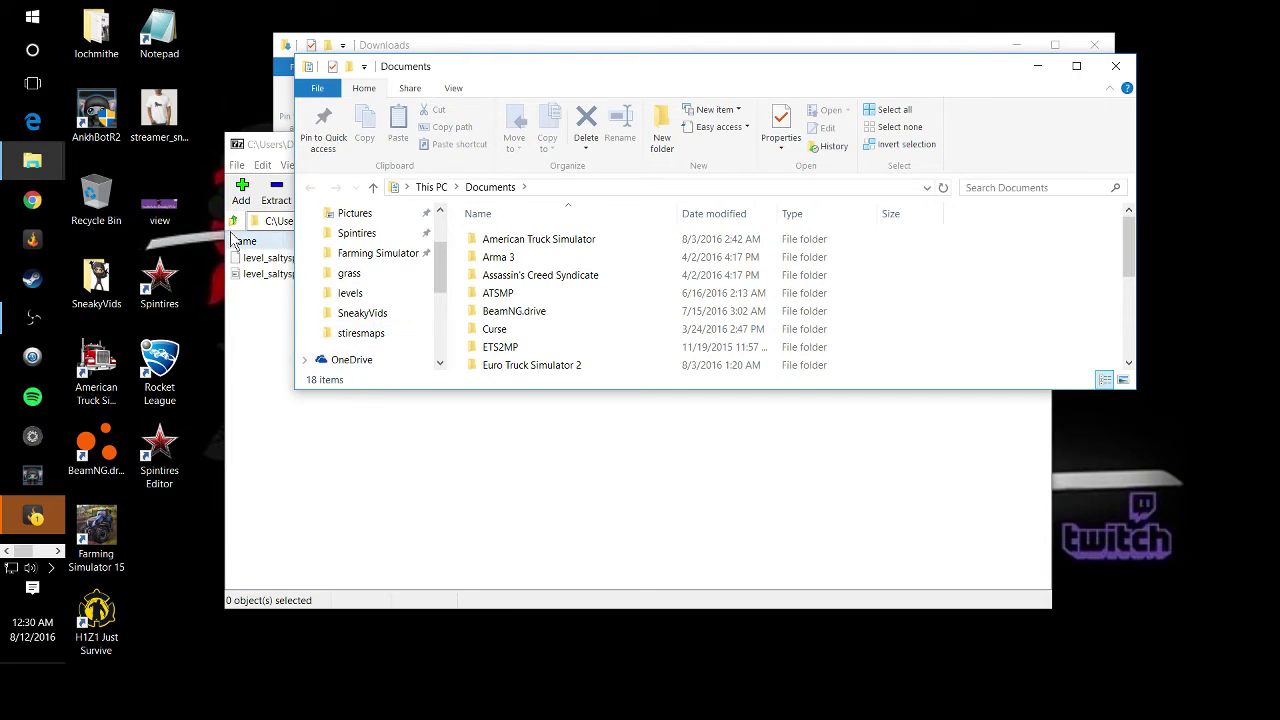
{"action": "left_click", "coordinate": [1112, 66]}
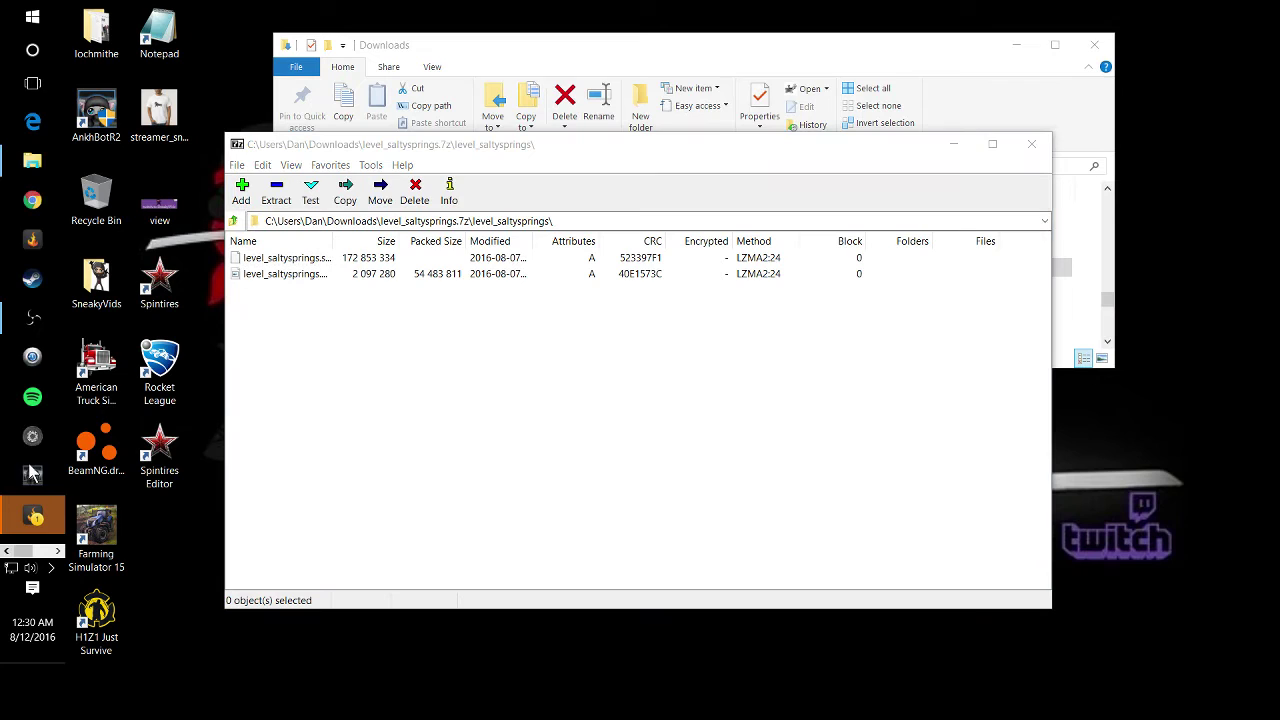
Open another File Explorer window and go to the Steam folder in Program Files (x86) on Local Disk (C:).
{"action": "left_click", "coordinate": [26, 164]}
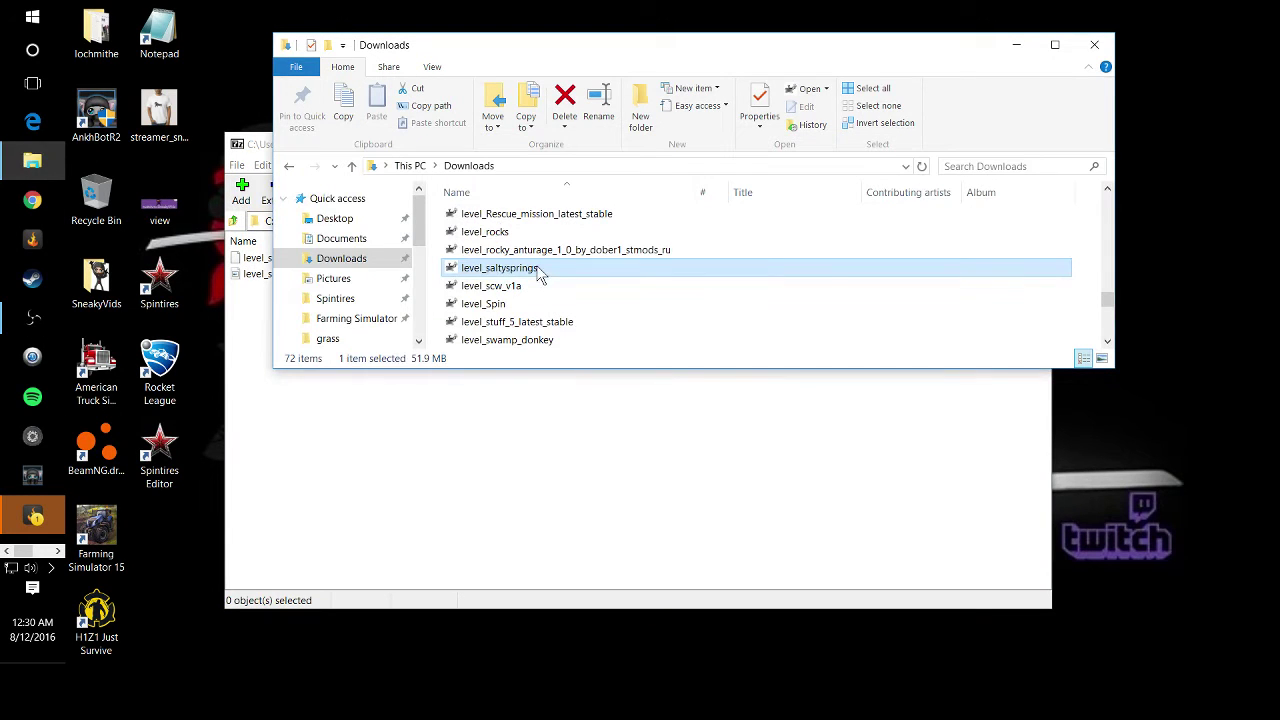
{"action": "right_click", "coordinate": [41, 165]}
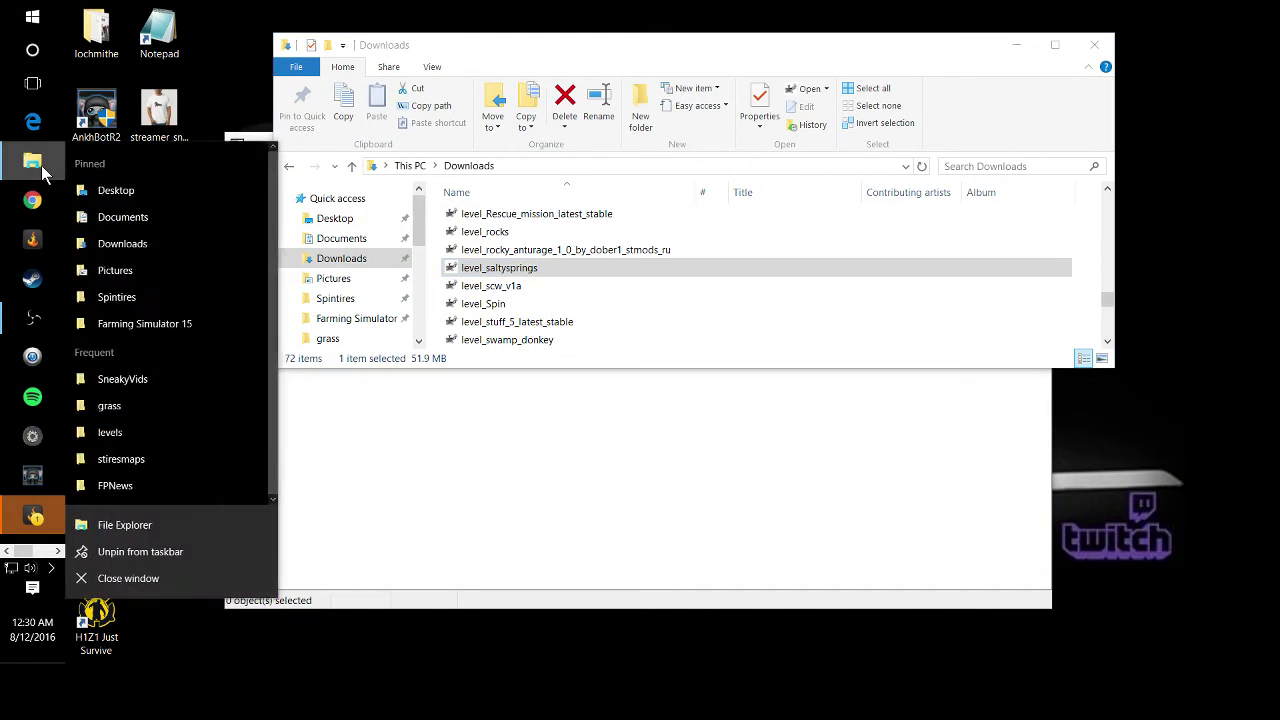
{"action": "left_click", "coordinate": [104, 189]}
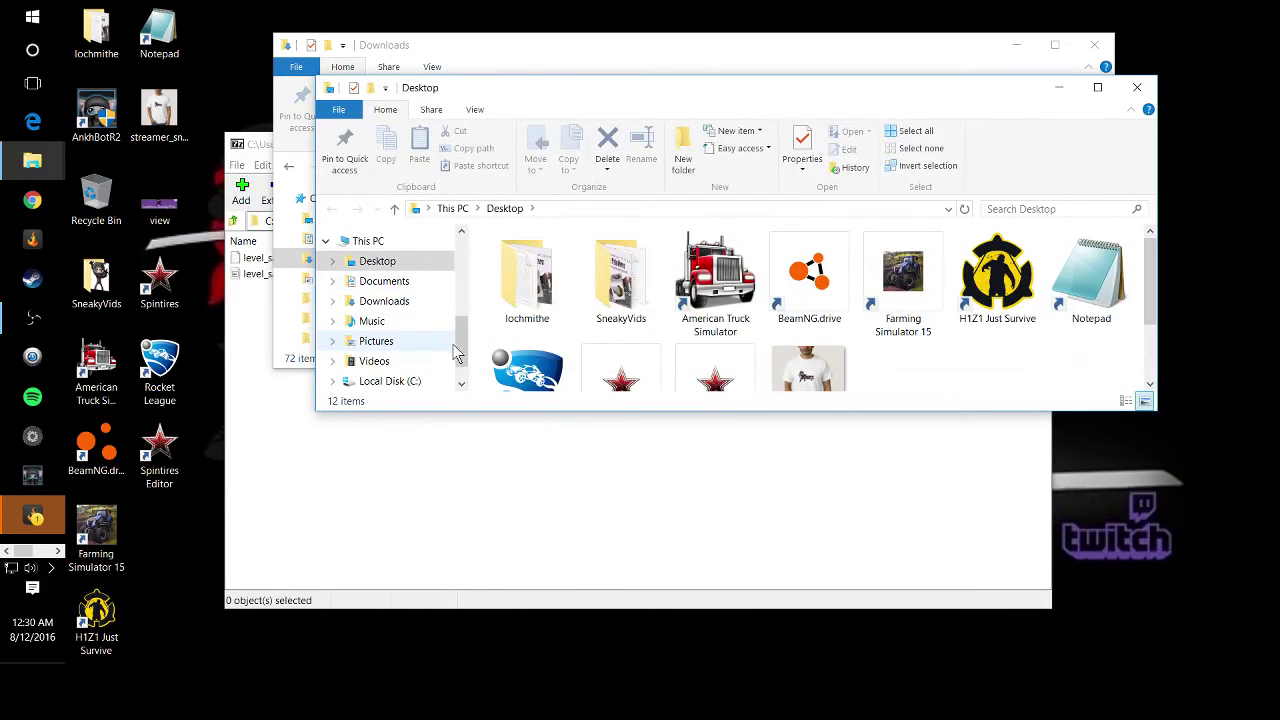
{"action": "left_click", "coordinate": [389, 381]}
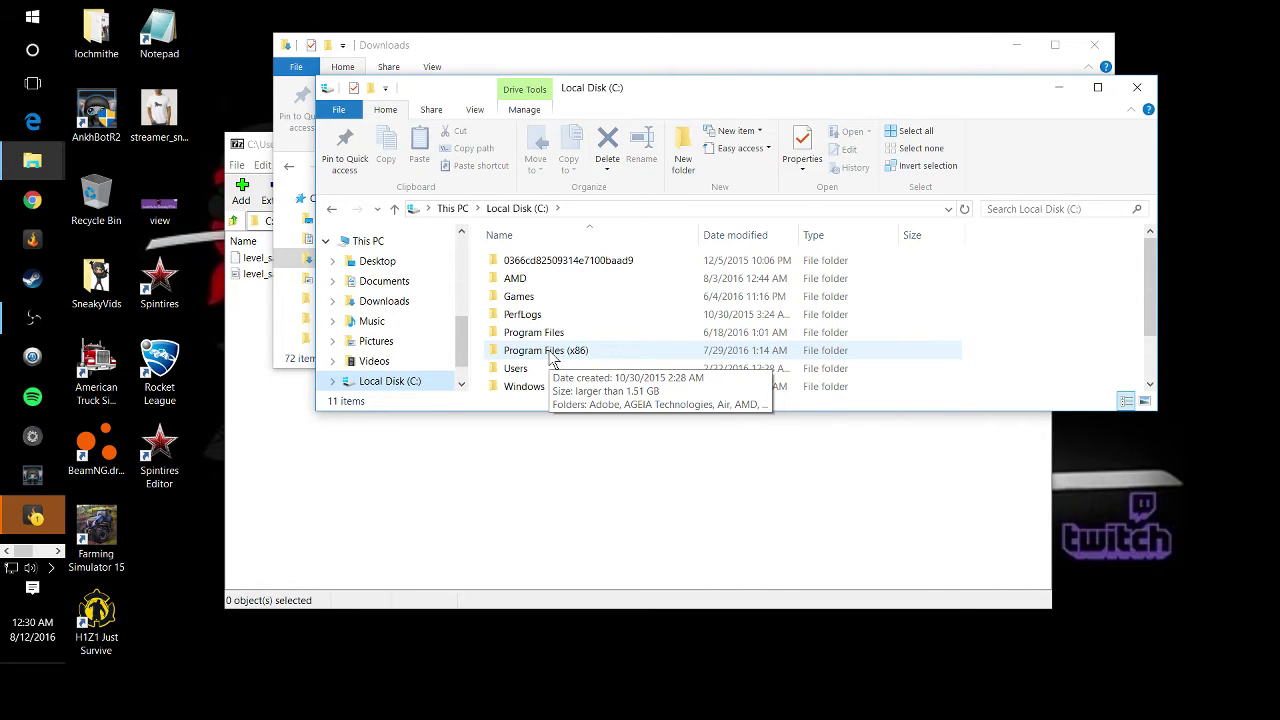
{"action": "double_click", "coordinate": [553, 352]}
{"action": "scroll", "coordinate": [551, 356], "scroll_direction": "down", "scroll_amount": 3}
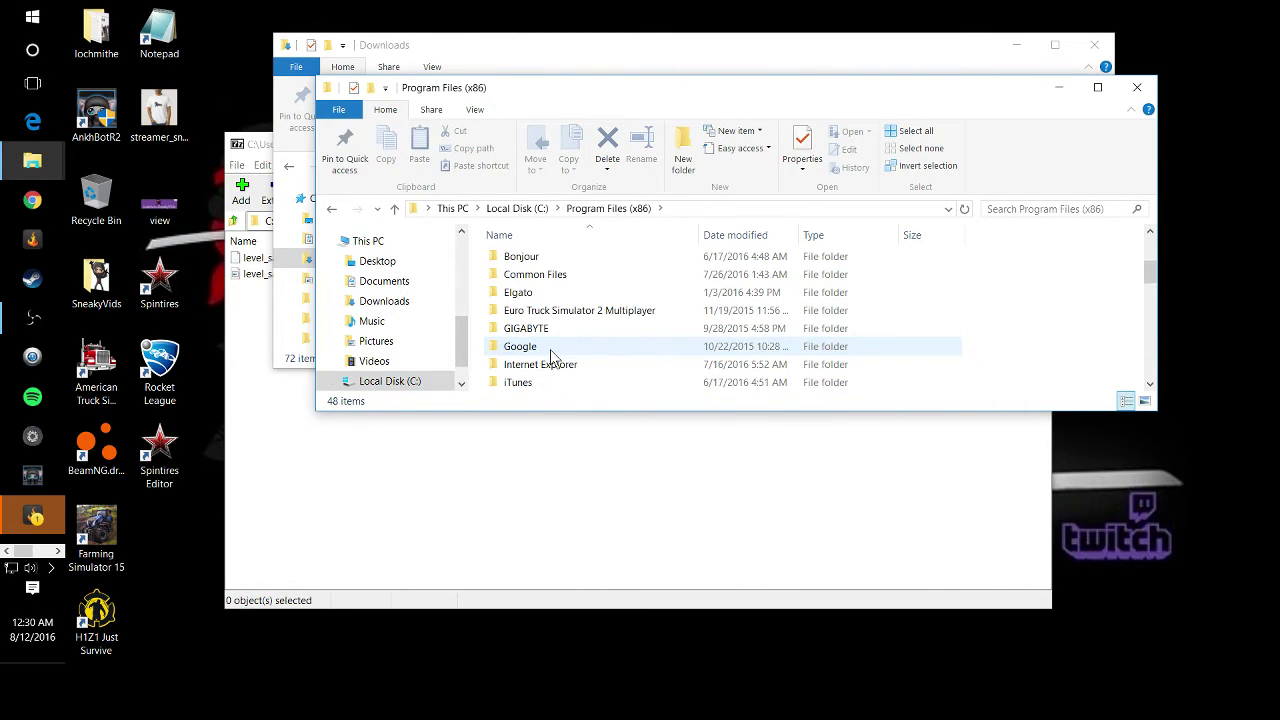
{"action": "scroll", "coordinate": [551, 356], "scroll_direction": "down", "scroll_amount": 7}
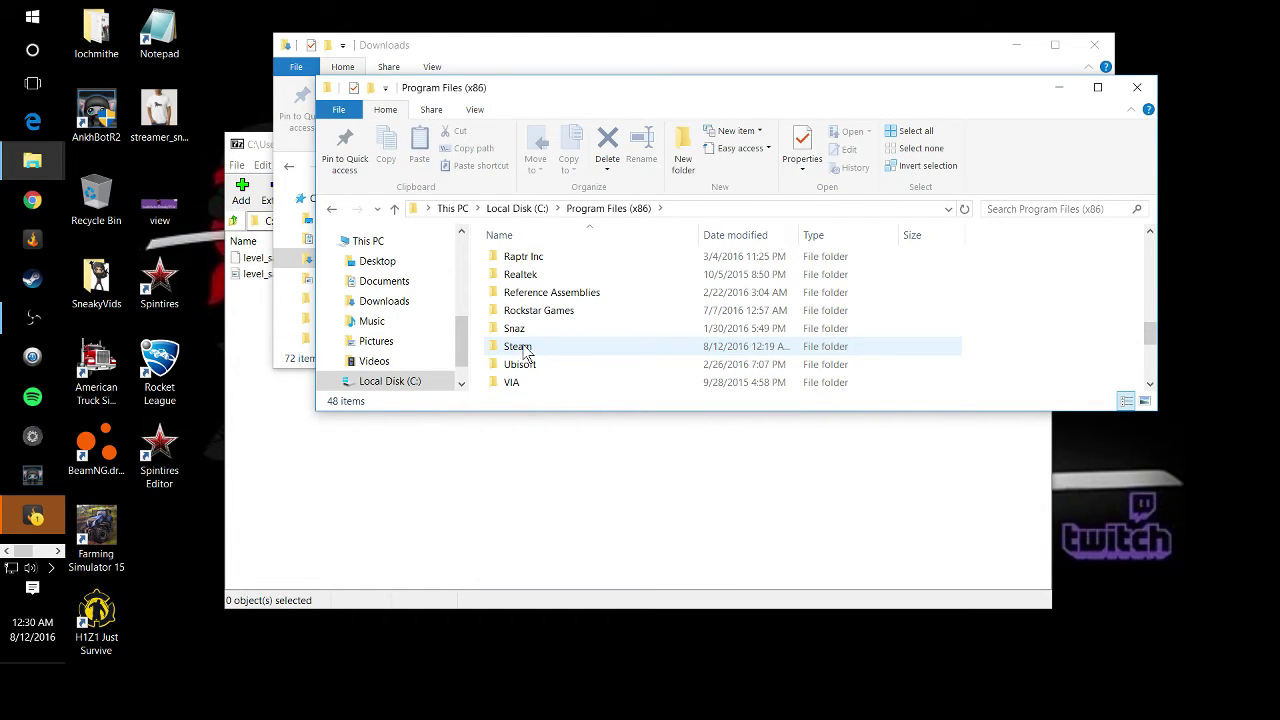
{"action": "double_click", "coordinate": [518, 347]}
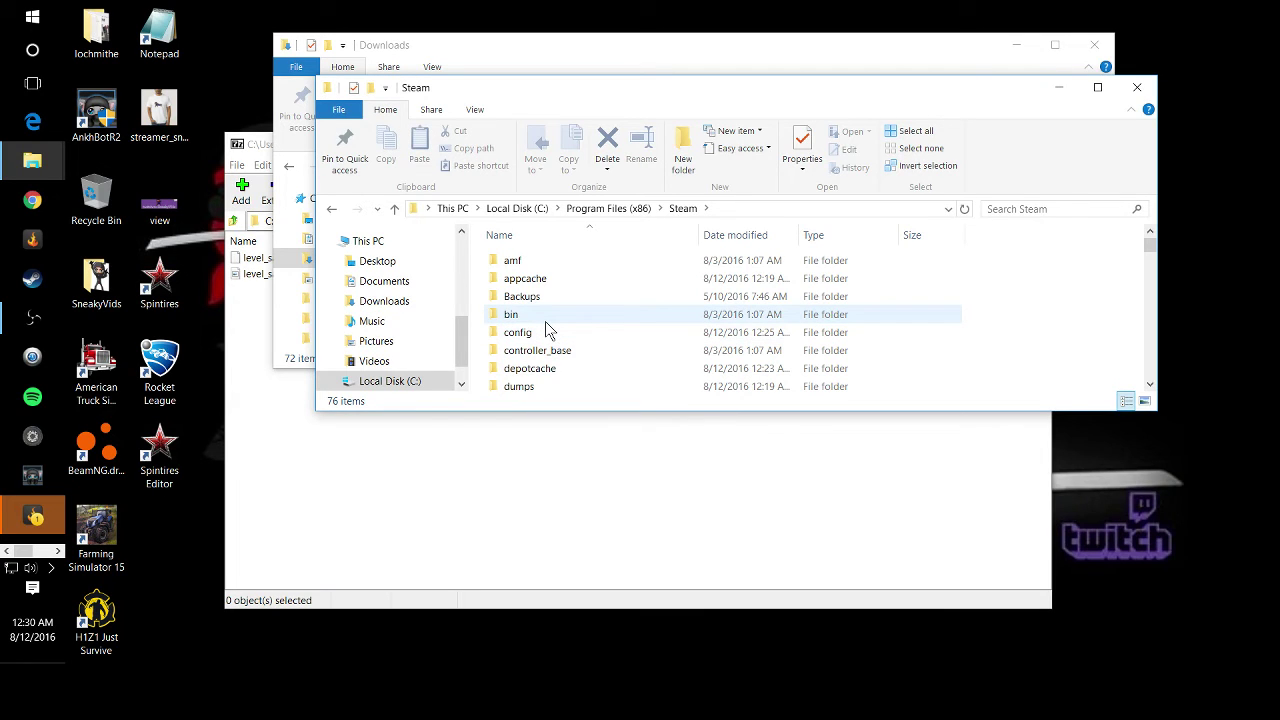
Go from the Steam folder through steamapps and common into the Spintires game folder.
{"action": "scroll", "coordinate": [545, 328], "scroll_direction": "down", "scroll_amount": 2}
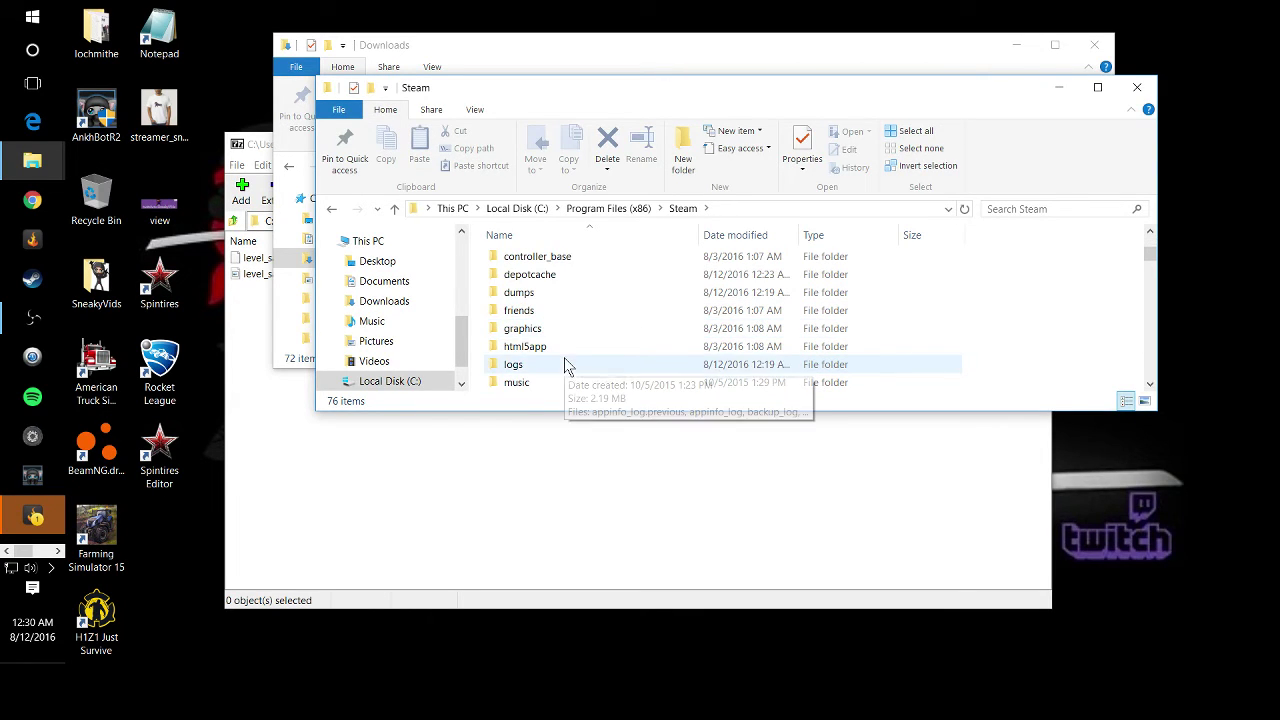
{"action": "scroll", "coordinate": [563, 360], "scroll_direction": "down", "scroll_amount": 3}
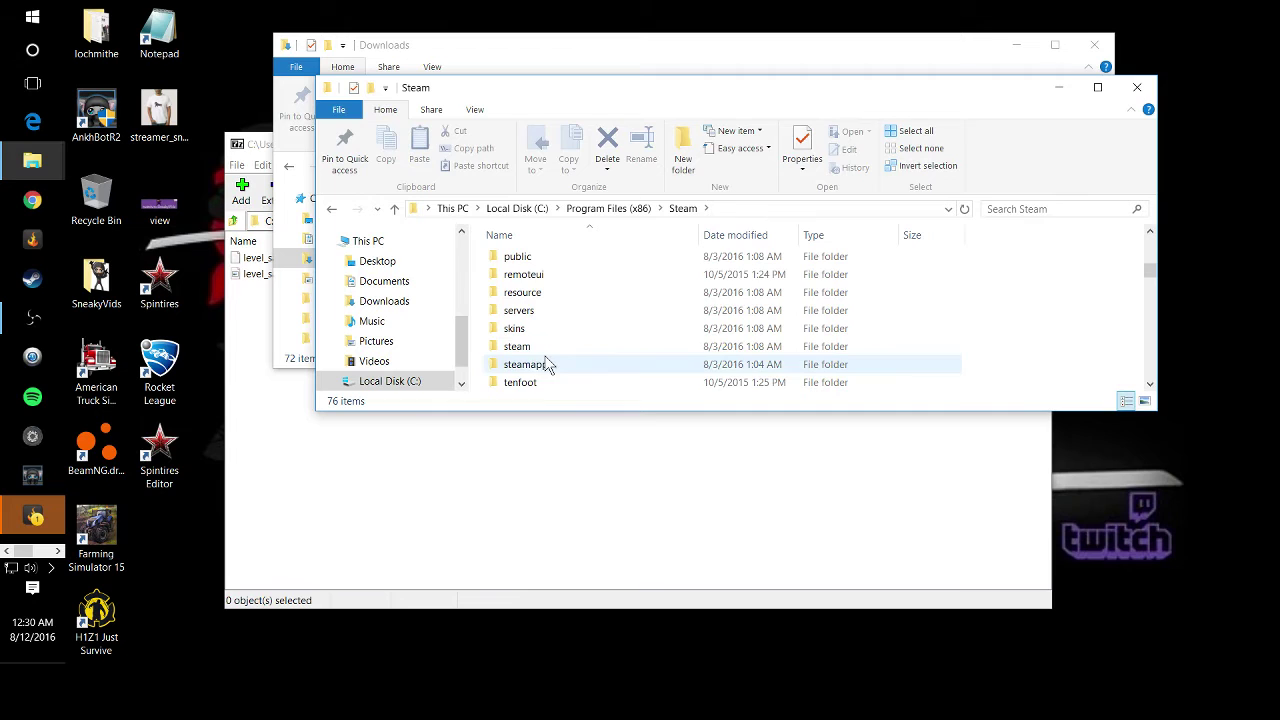
{"action": "double_click", "coordinate": [535, 368]}
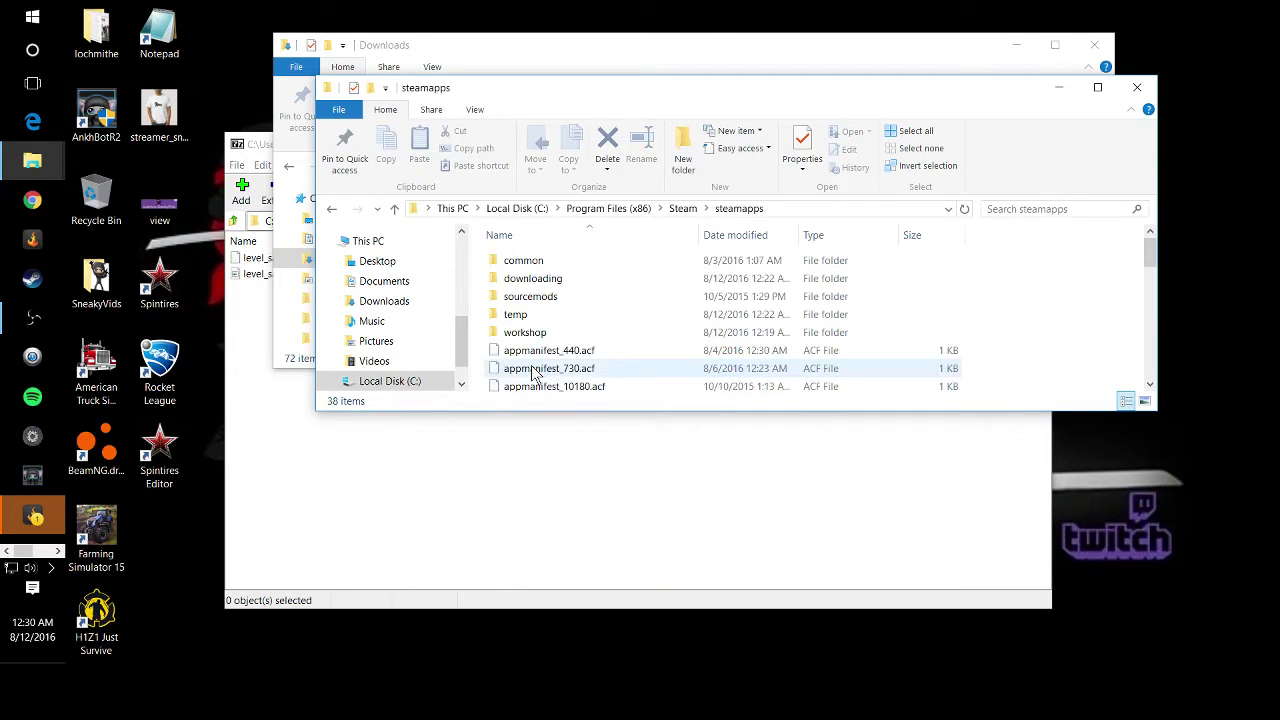
{"action": "double_click", "coordinate": [523, 261]}
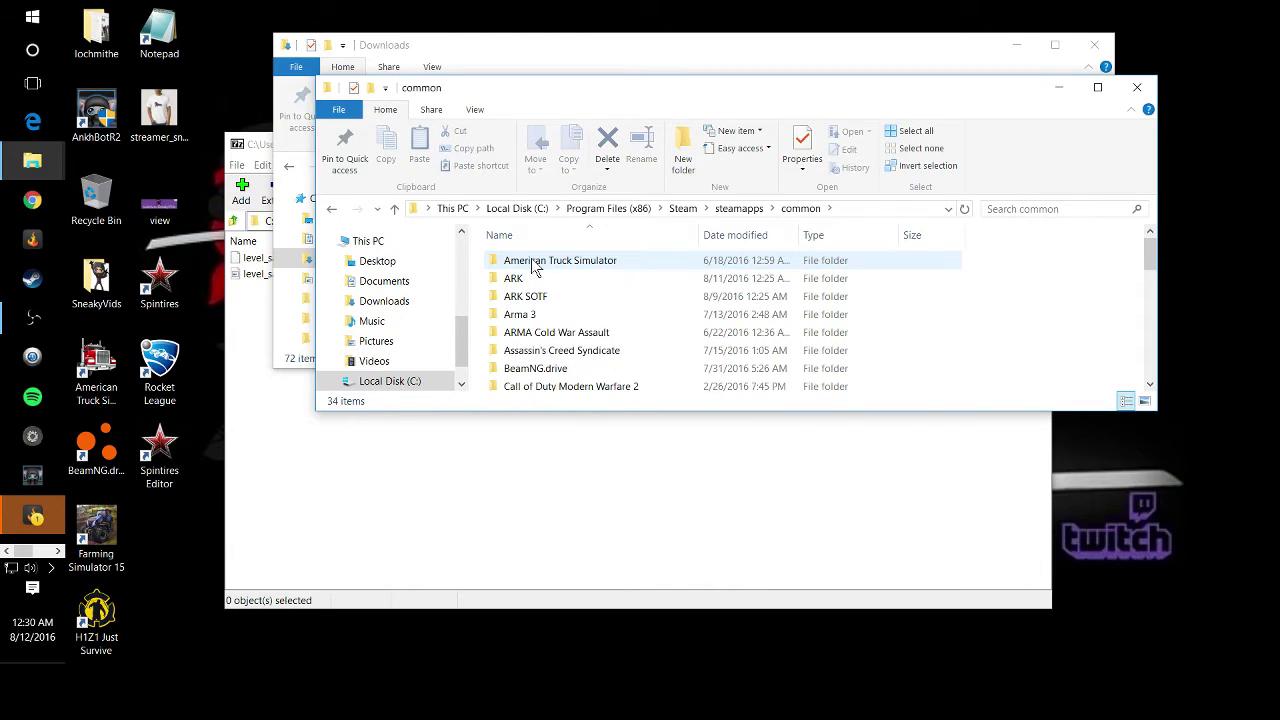
{"action": "scroll", "coordinate": [557, 368], "scroll_direction": "down", "scroll_amount": 5}
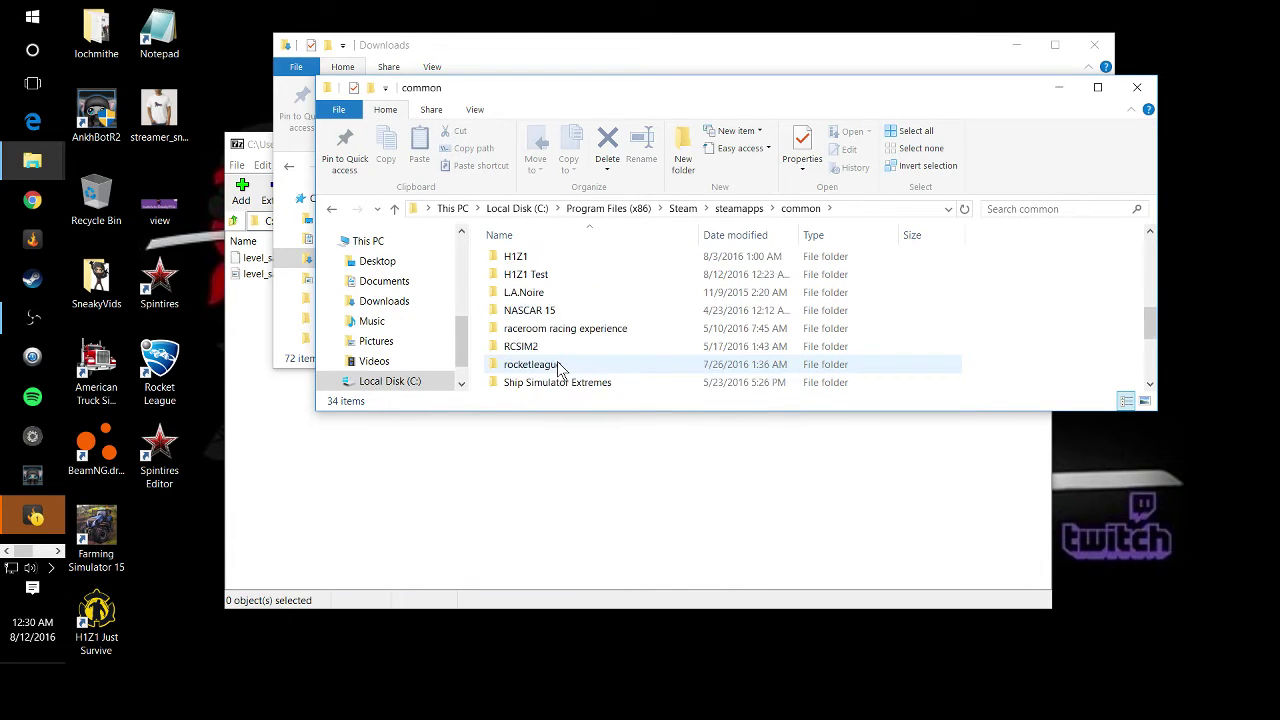
{"action": "scroll", "coordinate": [557, 368], "scroll_direction": "down", "scroll_amount": 2}
{"action": "double_click", "coordinate": [523, 347]}
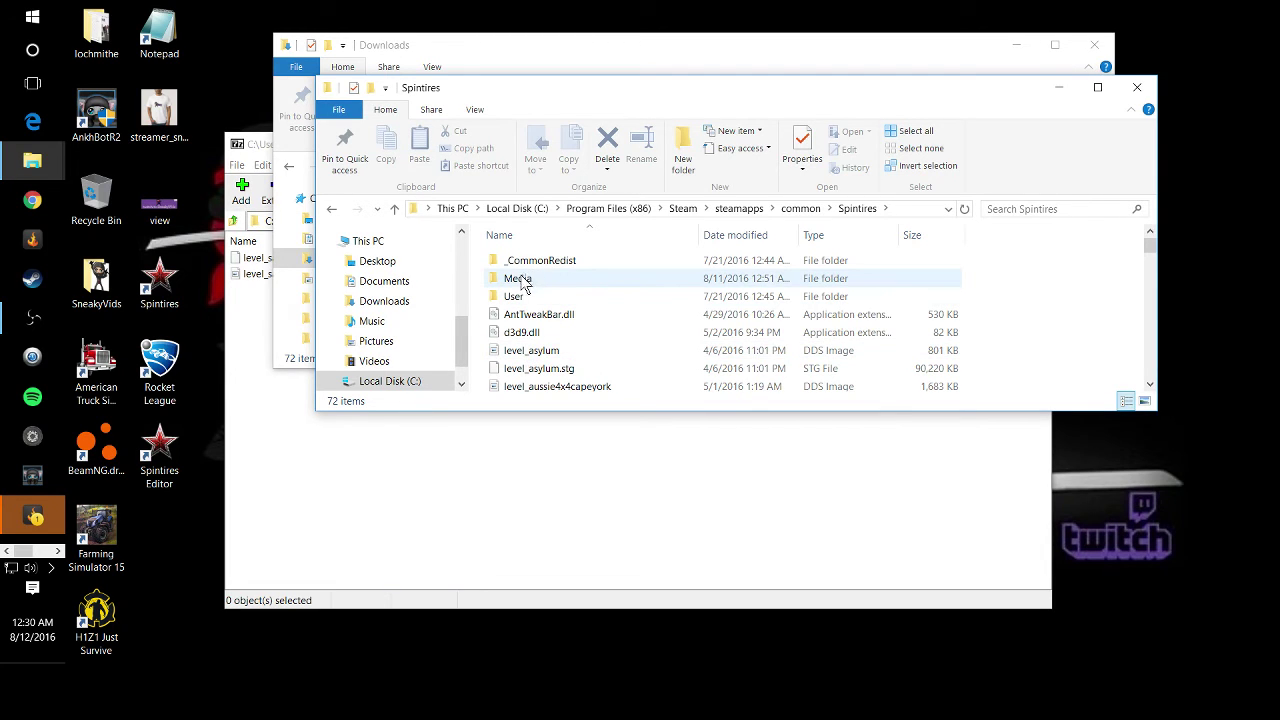
Open the levels folder inside the Spintires Media folder.
{"action": "mouse_move", "coordinate": [520, 285]}
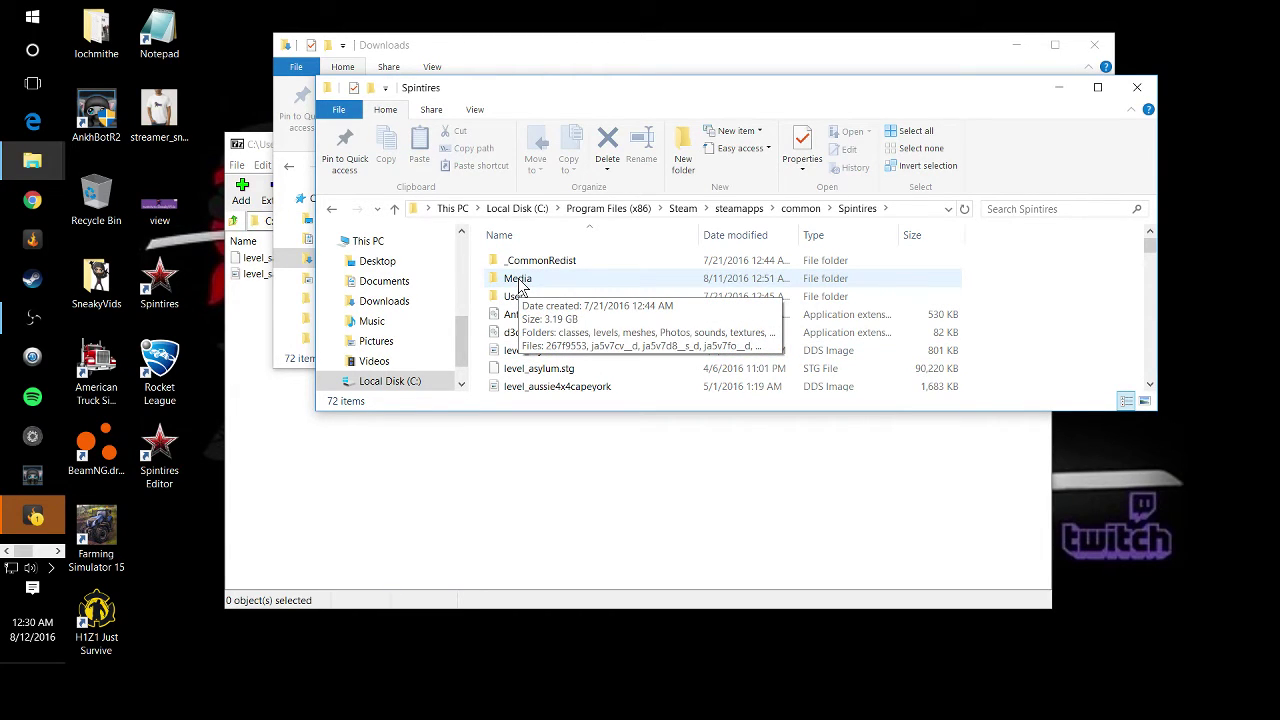
{"action": "double_click", "coordinate": [518, 280]}
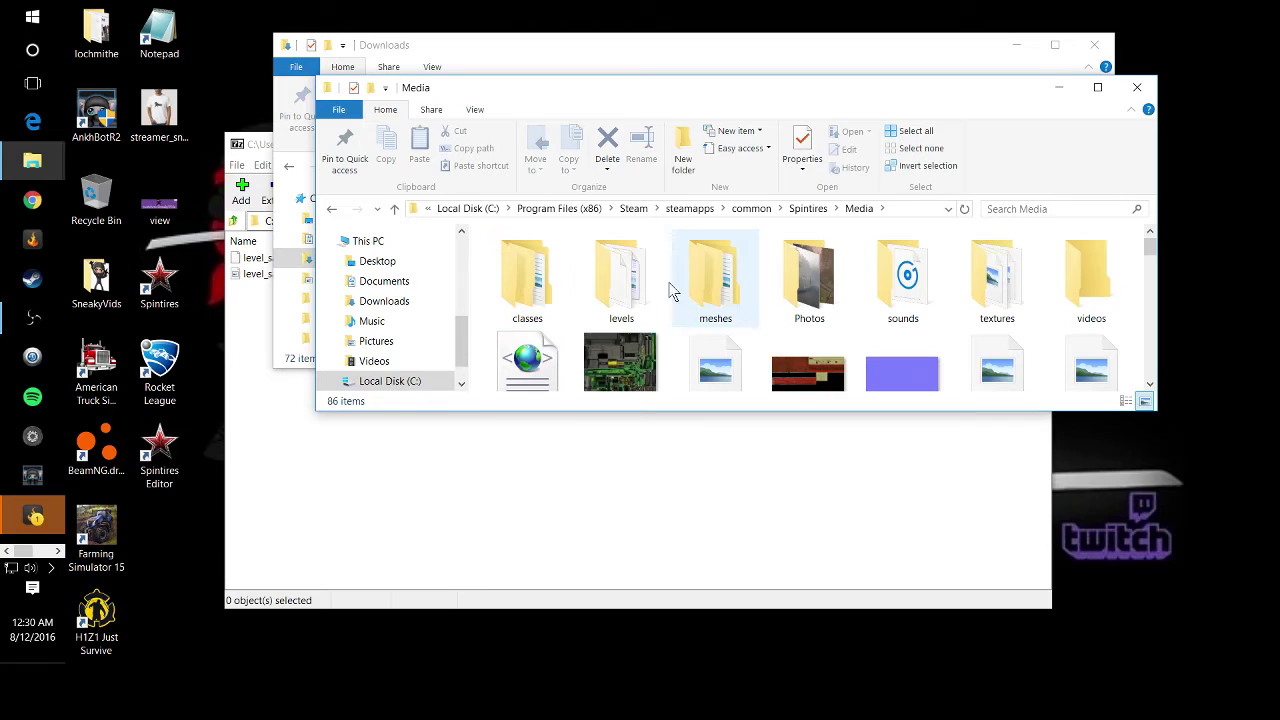
{"action": "double_click", "coordinate": [617, 282]}
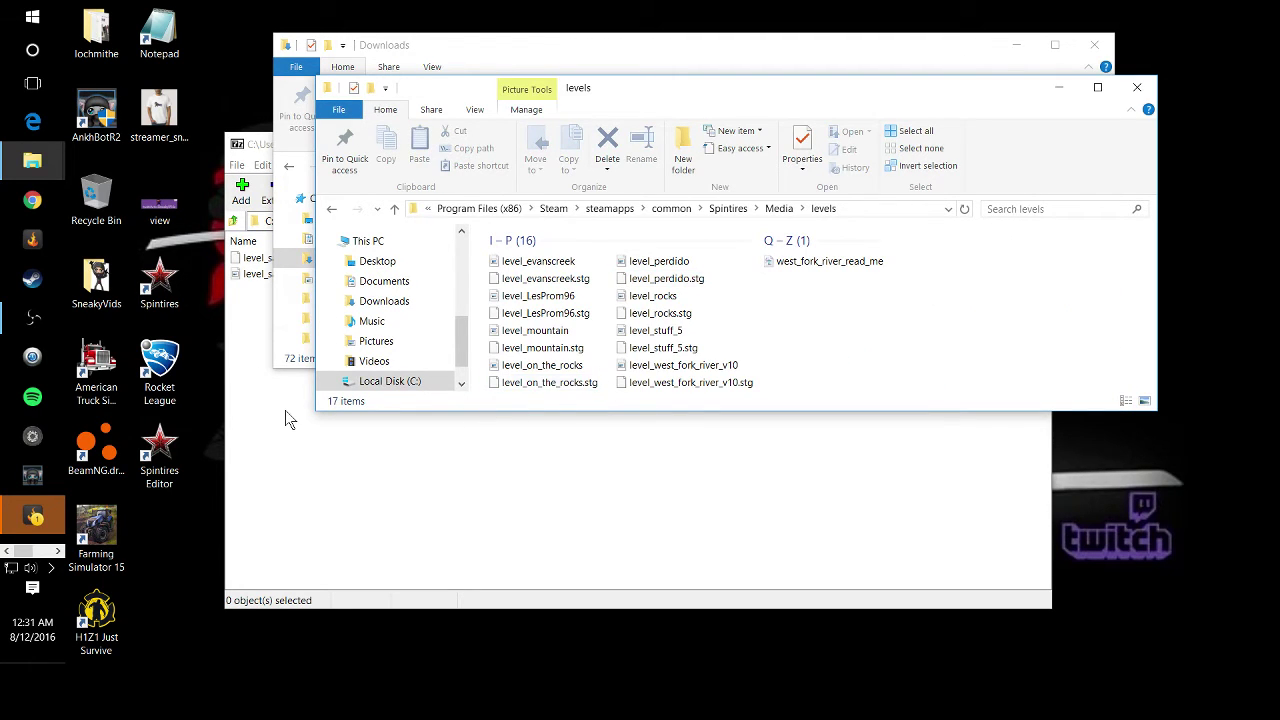
Copy both level_saltysprings files from the 7-Zip archive into the Spintires levels folder.
{"action": "left_click", "coordinate": [258, 148]}
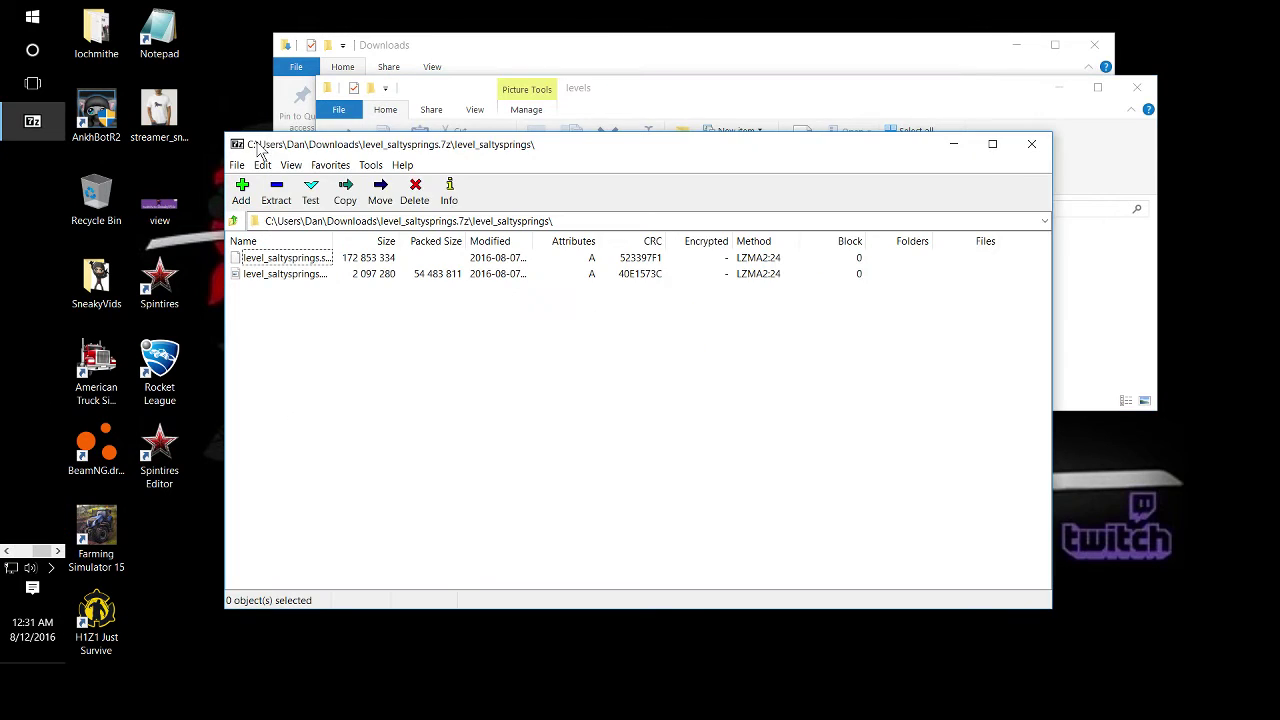
{"action": "left_click_drag", "start_coordinate": [455, 160], "coordinate": [682, 395]}
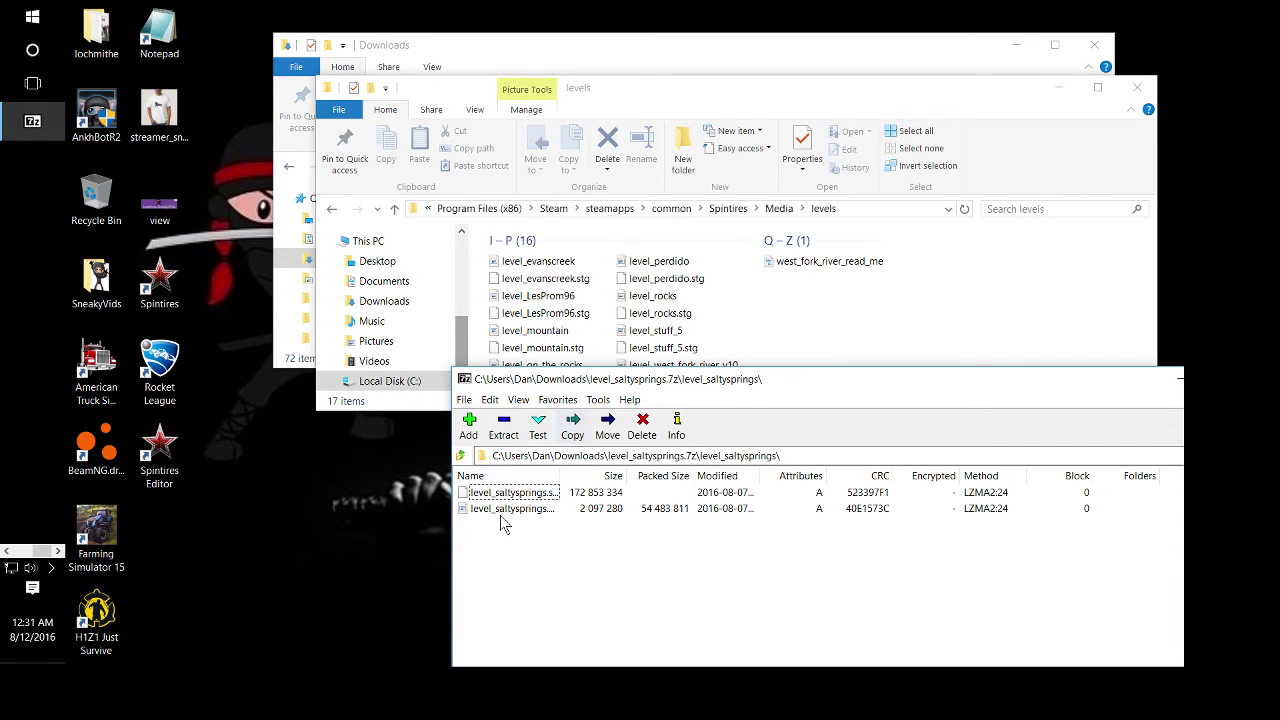
{"action": "left_click_drag", "start_coordinate": [530, 530], "coordinate": [532, 500]}
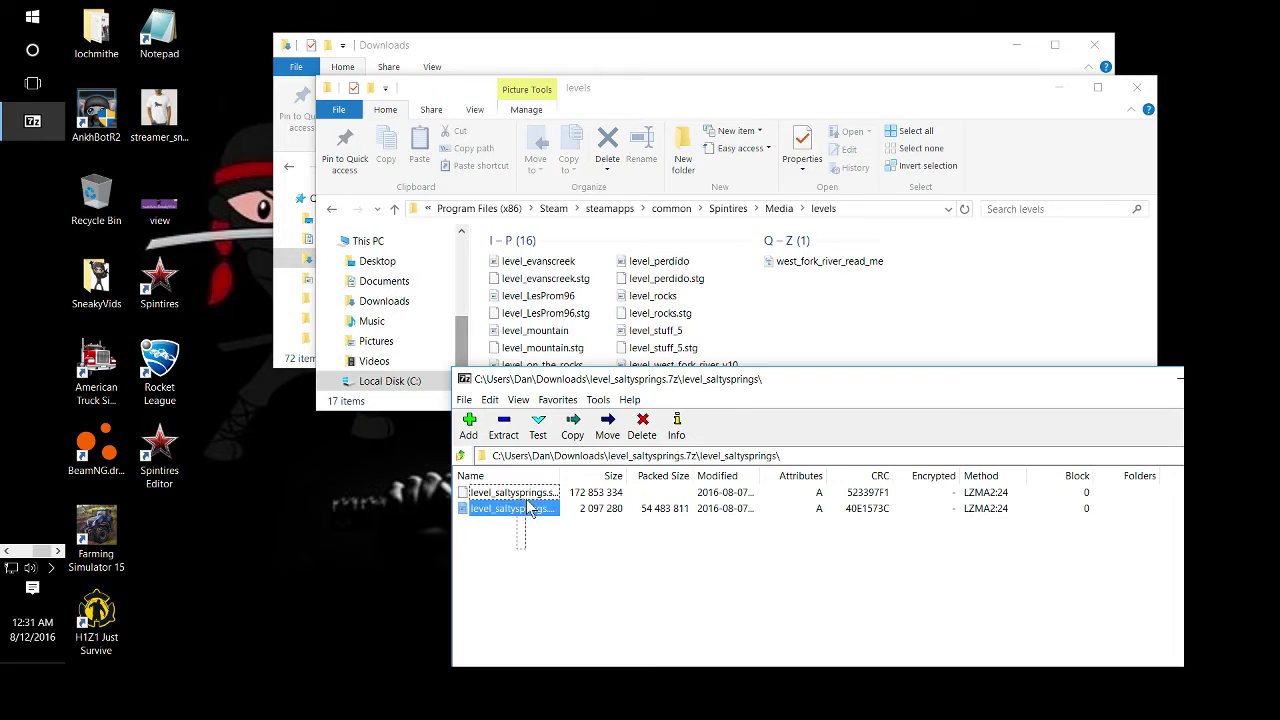
{"action": "left_click_drag", "start_coordinate": [591, 463], "coordinate": [835, 320]}
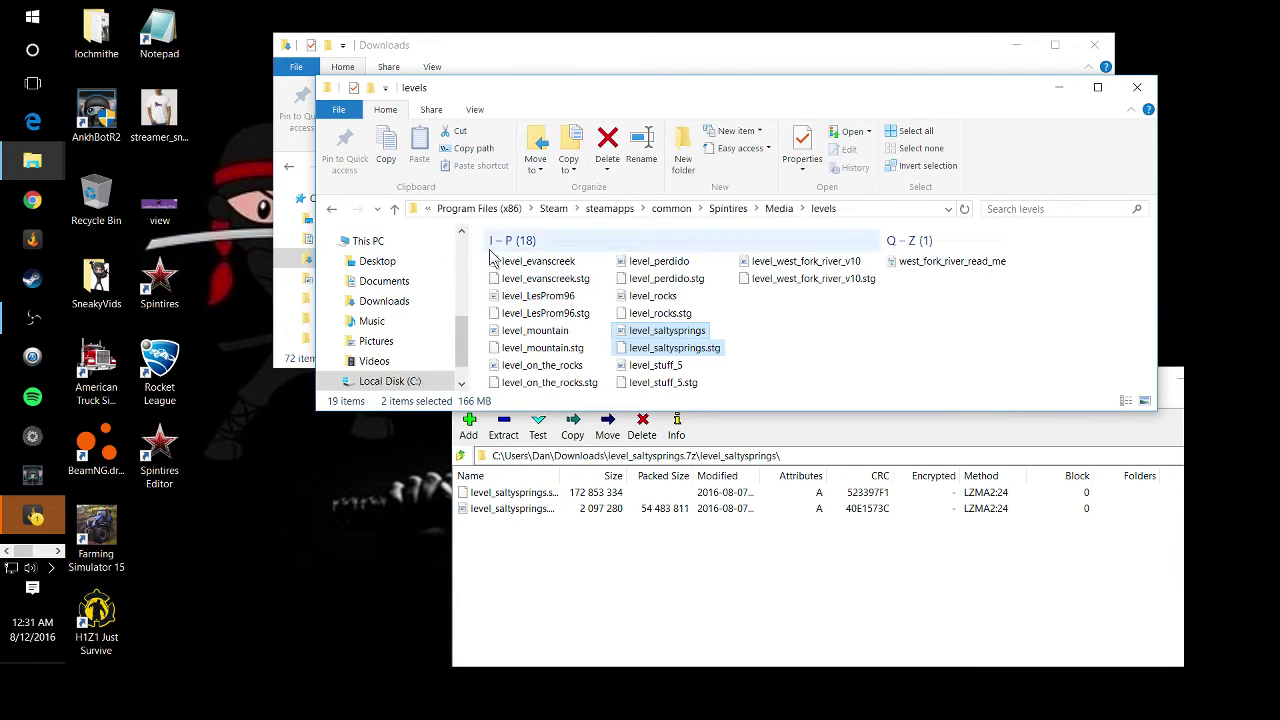
Go back from the levels folder through the Spintires game folder to the common folder.
{"action": "left_click", "coordinate": [331, 209]}
{"action": "left_click", "coordinate": [331, 209]}
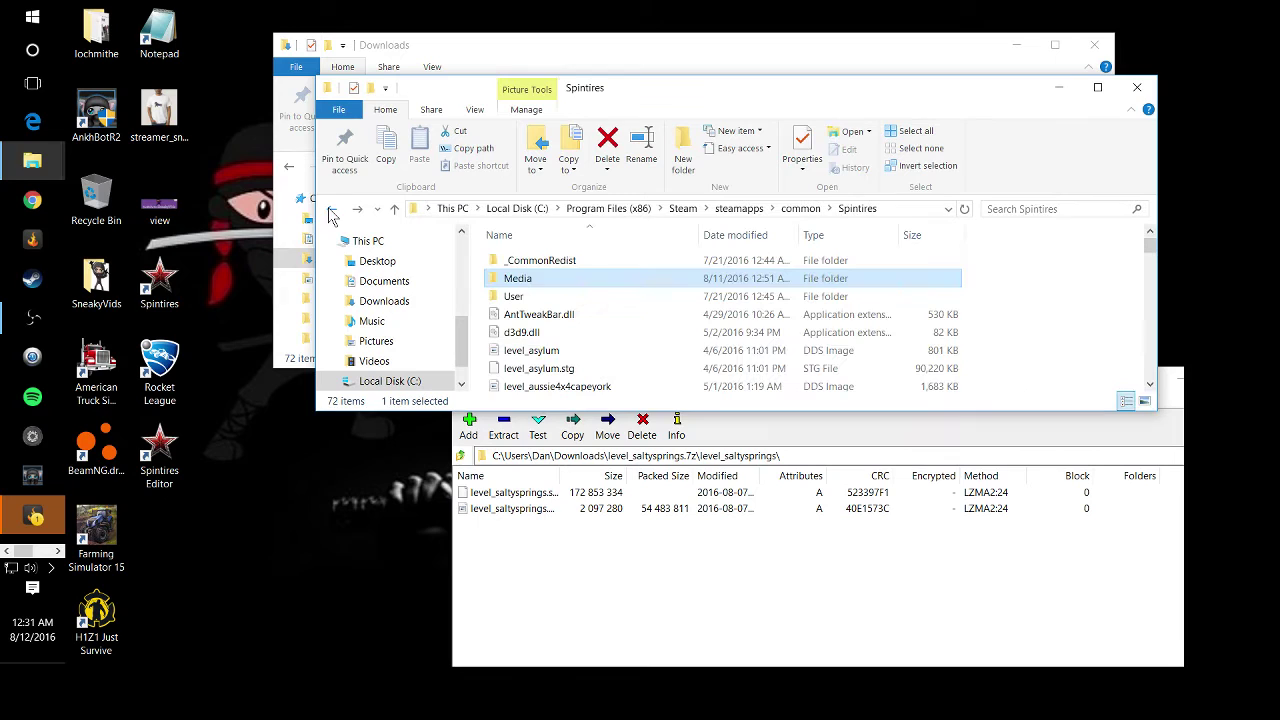
{"action": "right_click", "coordinate": [862, 216]}
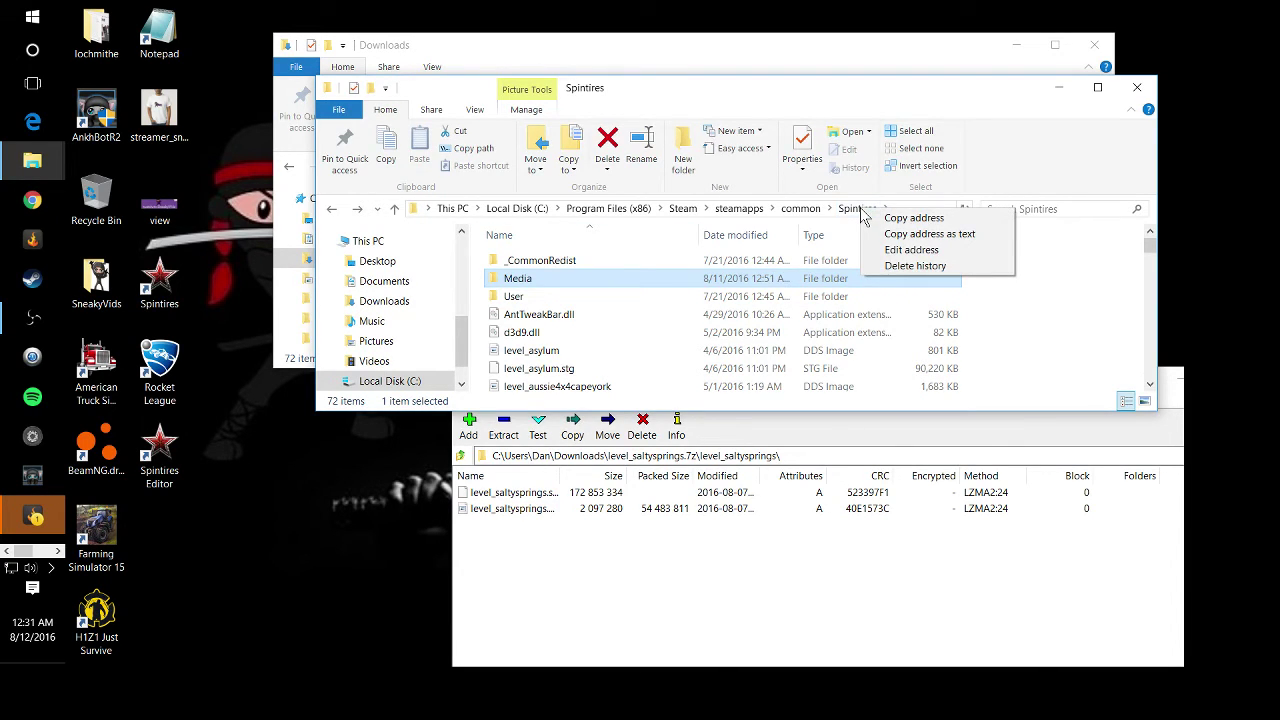
{"action": "left_click", "coordinate": [1123, 343]}
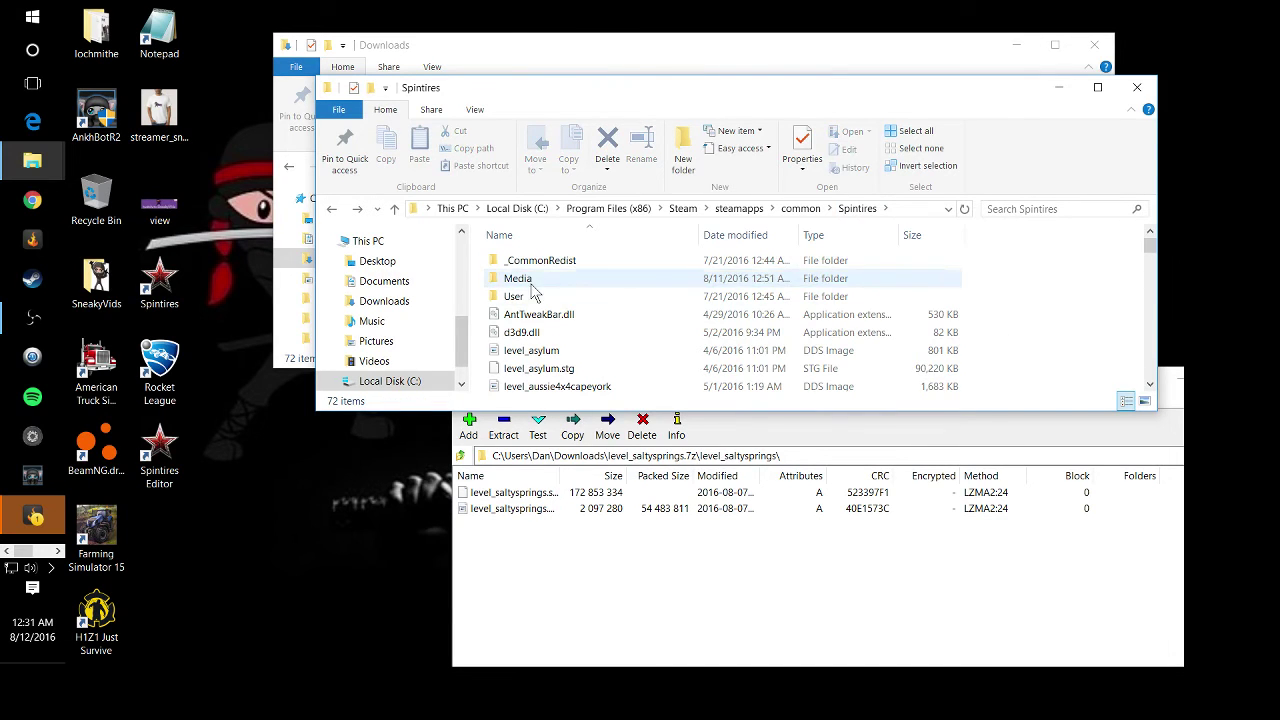
{"action": "scroll", "coordinate": [530, 300], "scroll_direction": "down", "scroll_amount": 2}
{"action": "scroll", "coordinate": [450, 330], "scroll_direction": "up", "scroll_amount": 4}
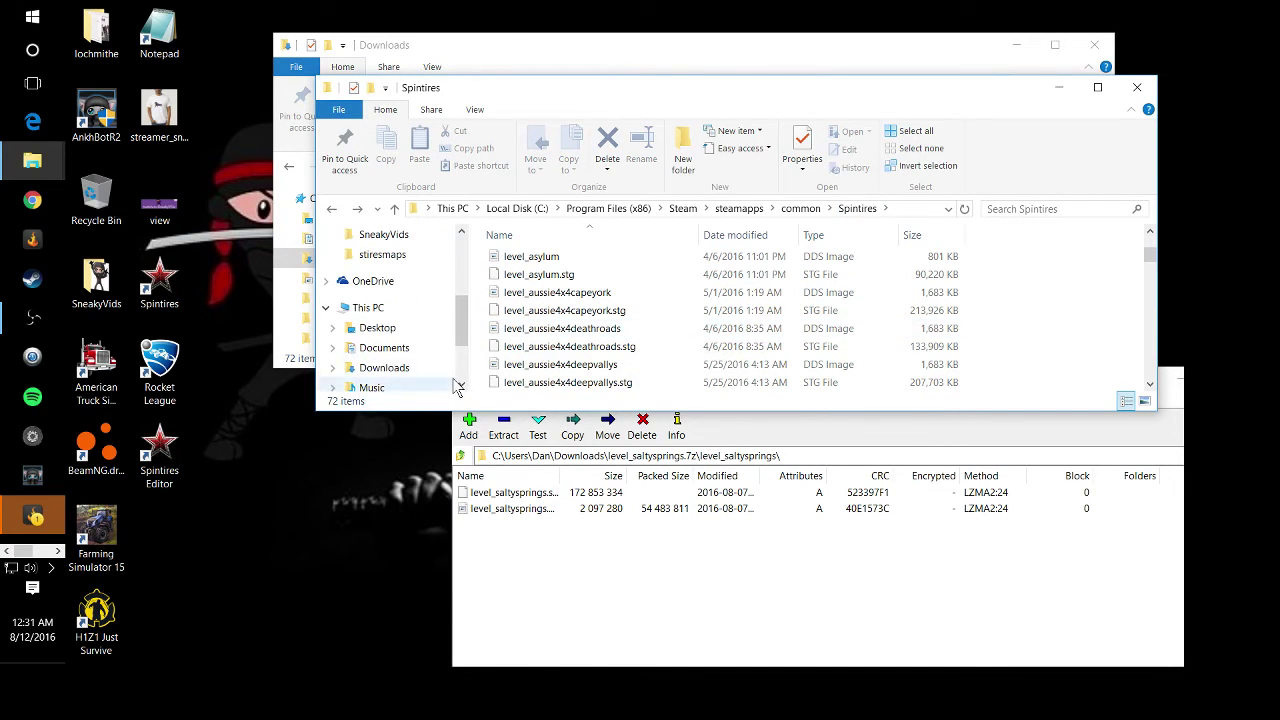
{"action": "scroll", "coordinate": [465, 340], "scroll_direction": "up", "scroll_amount": 1}
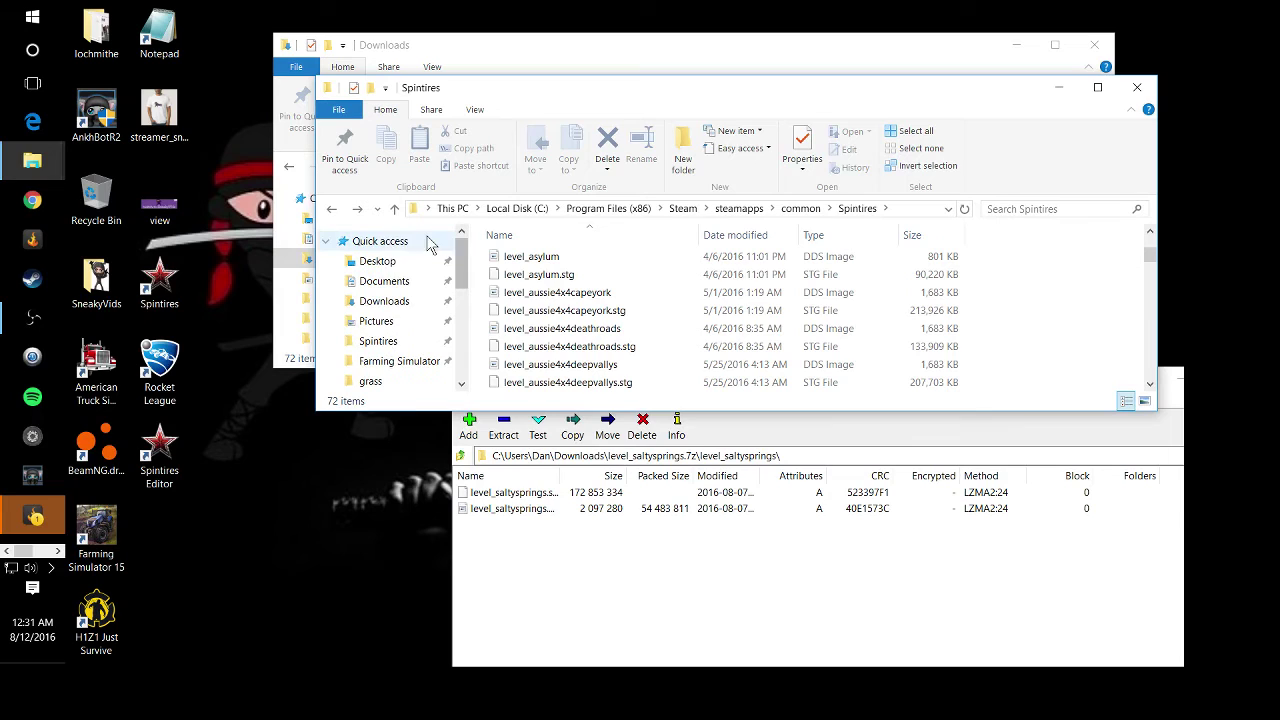
{"action": "right_click", "coordinate": [1044, 307]}
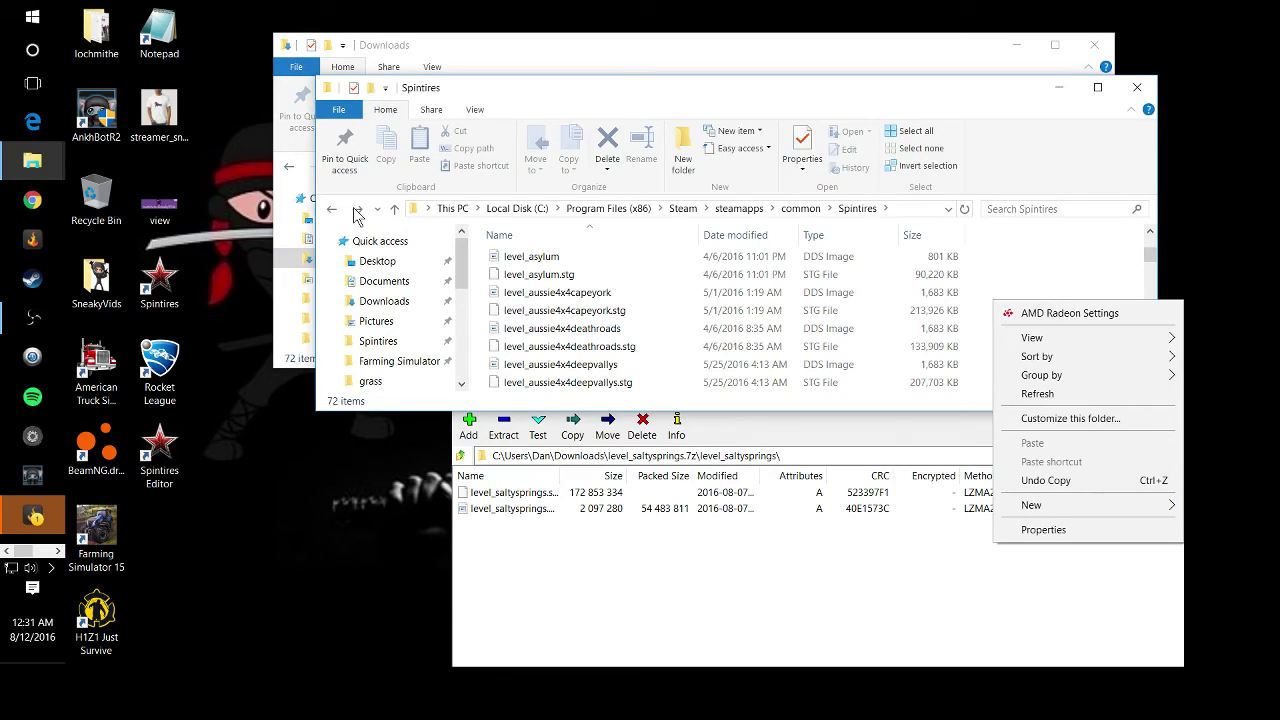
{"action": "left_click", "coordinate": [335, 212]}
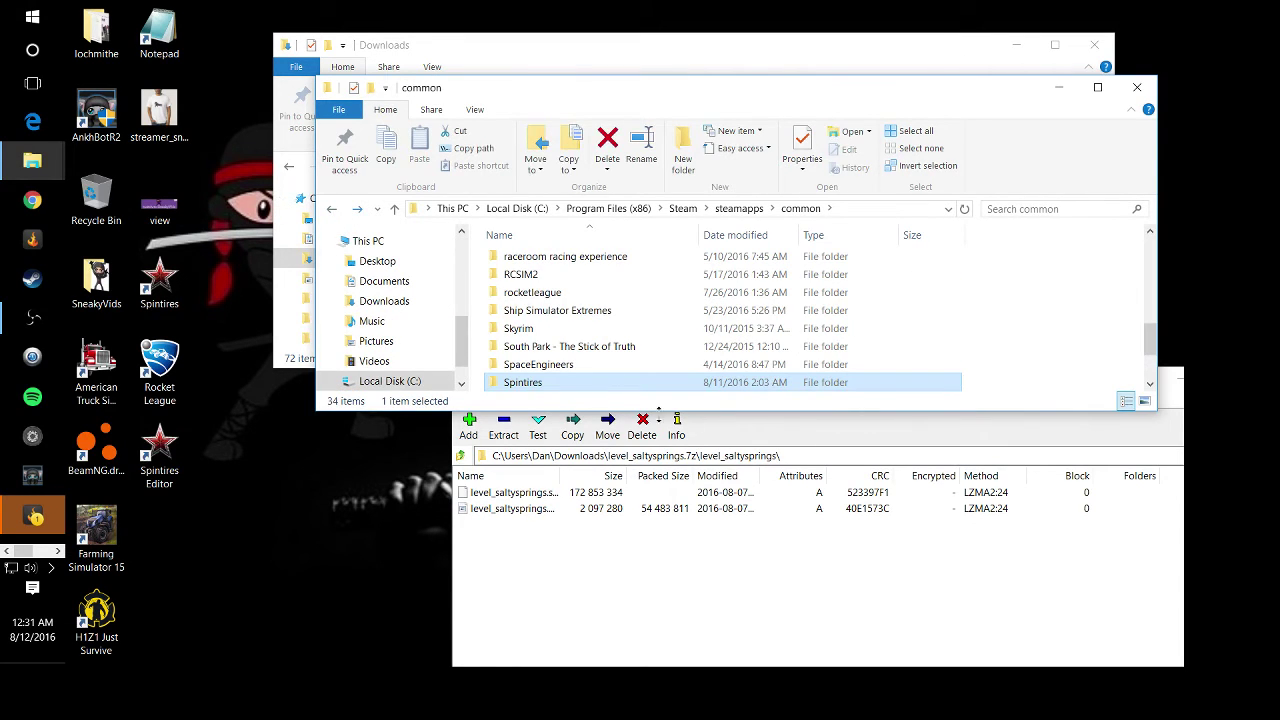
Examine the Spintires folder's Pin to Quick access option and the folders already listed under Quick access.
{"action": "right_click", "coordinate": [519, 388]}
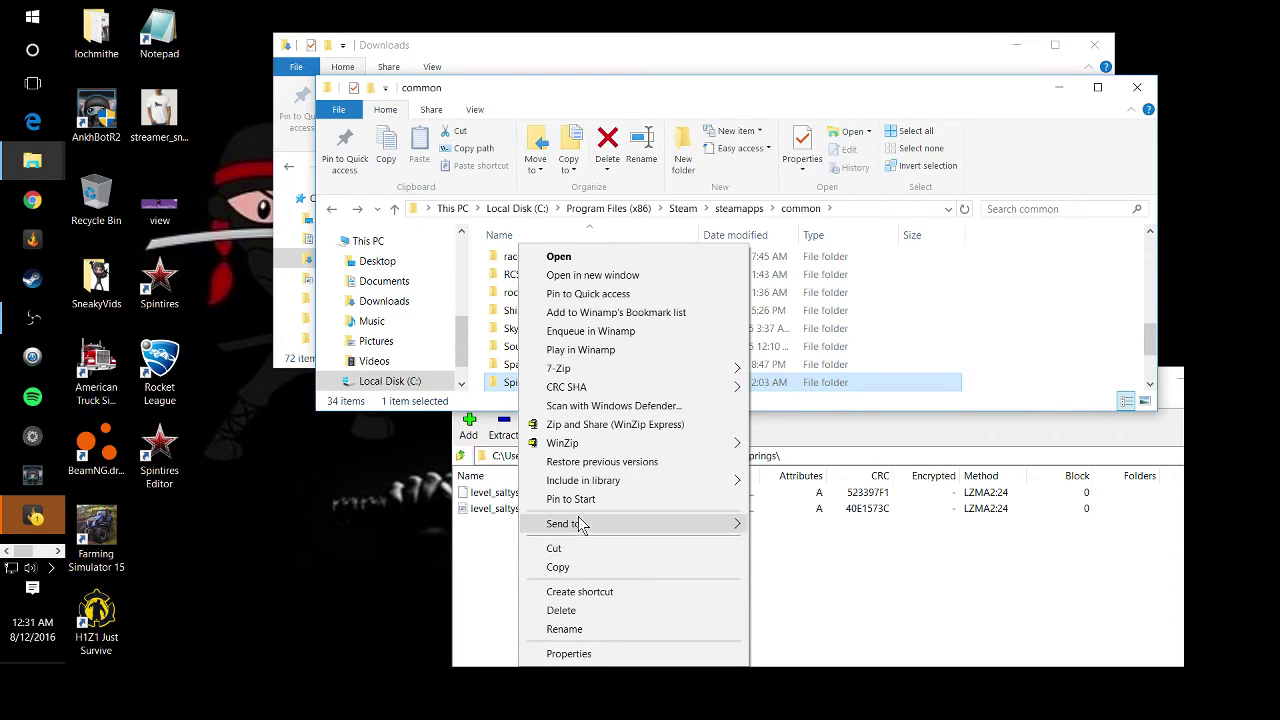
{"action": "mouse_move", "coordinate": [582, 524]}
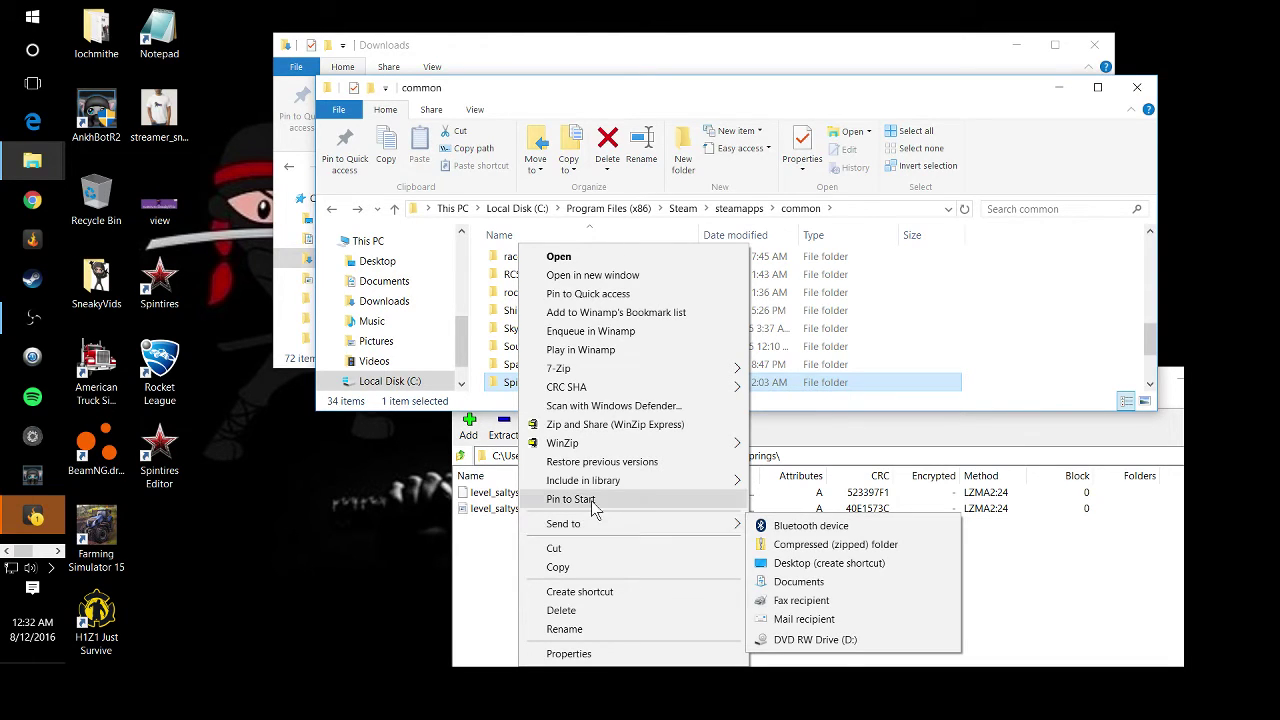
{"action": "mouse_move", "coordinate": [601, 481]}
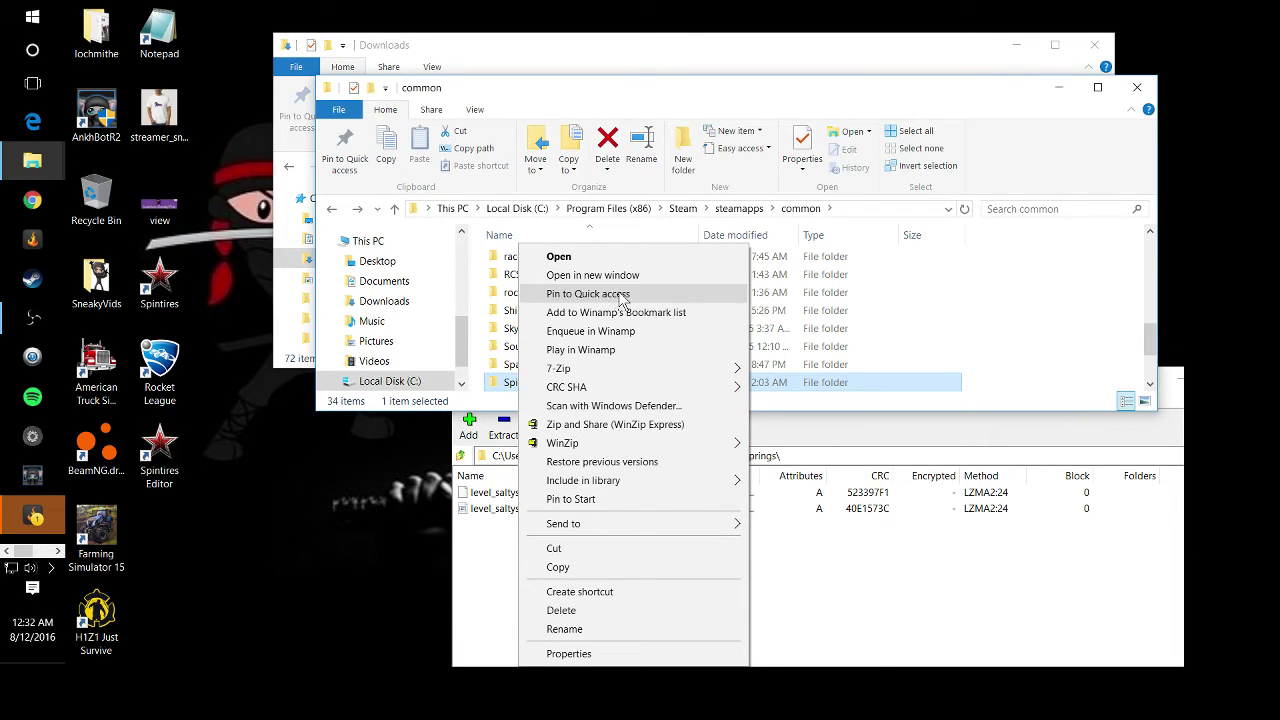
{"action": "left_click", "coordinate": [1093, 355]}
{"action": "scroll", "coordinate": [365, 360], "scroll_direction": "down", "scroll_amount": 1}
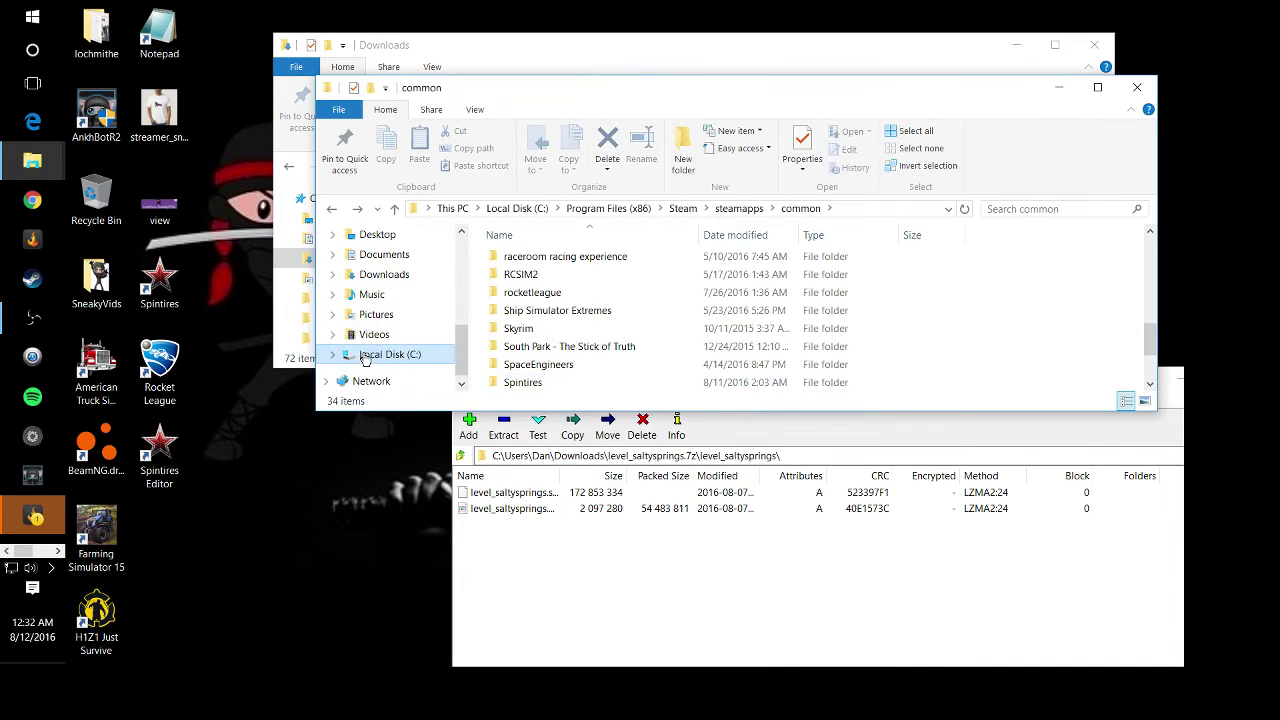
{"action": "scroll", "coordinate": [365, 360], "scroll_direction": "up", "scroll_amount": 2}
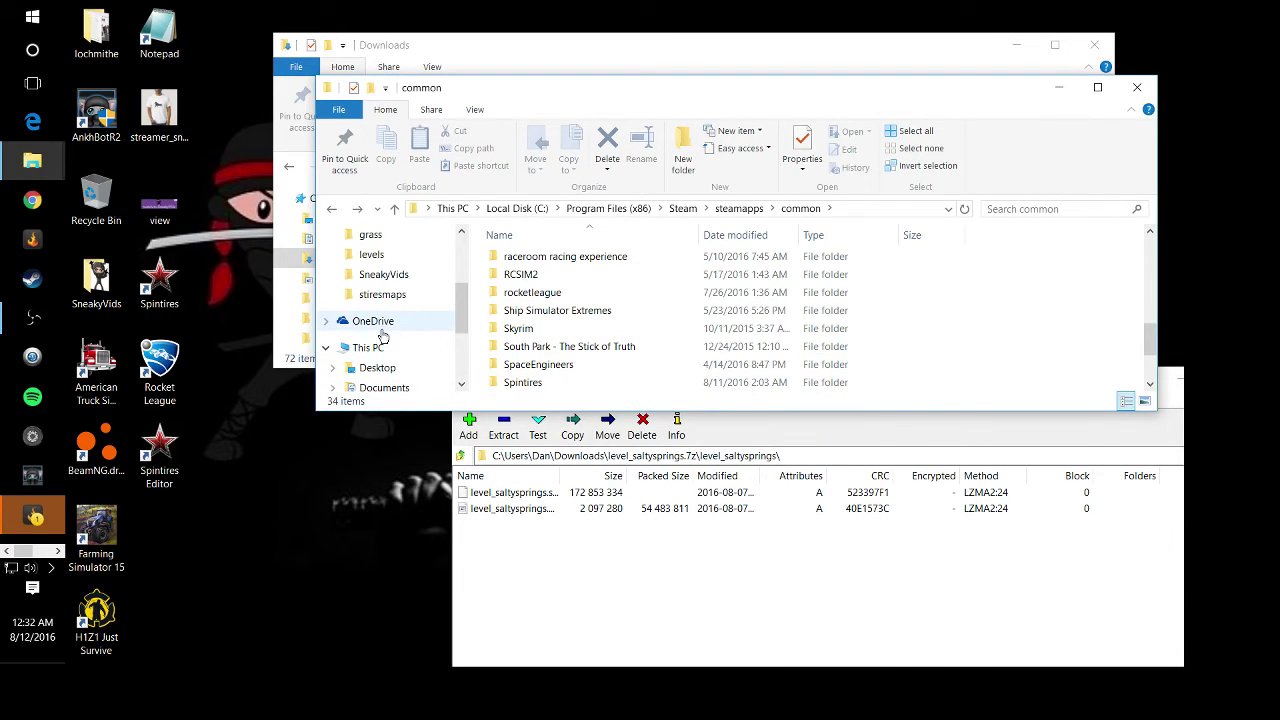
{"action": "scroll", "coordinate": [383, 338], "scroll_direction": "up", "scroll_amount": 1}
{"action": "scroll", "coordinate": [385, 340], "scroll_direction": "down", "scroll_amount": 1}
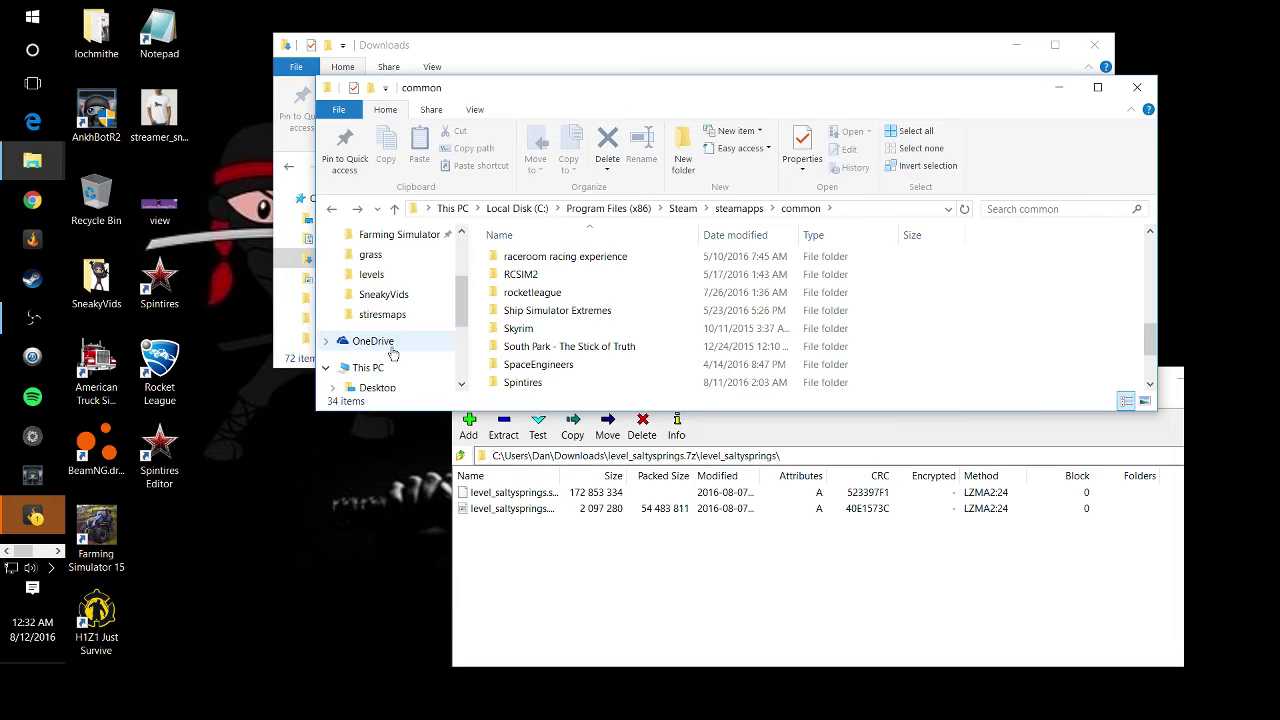
{"action": "scroll", "coordinate": [390, 342], "scroll_direction": "up", "scroll_amount": 2}
{"action": "scroll", "coordinate": [390, 340], "scroll_direction": "up", "scroll_amount": 3}
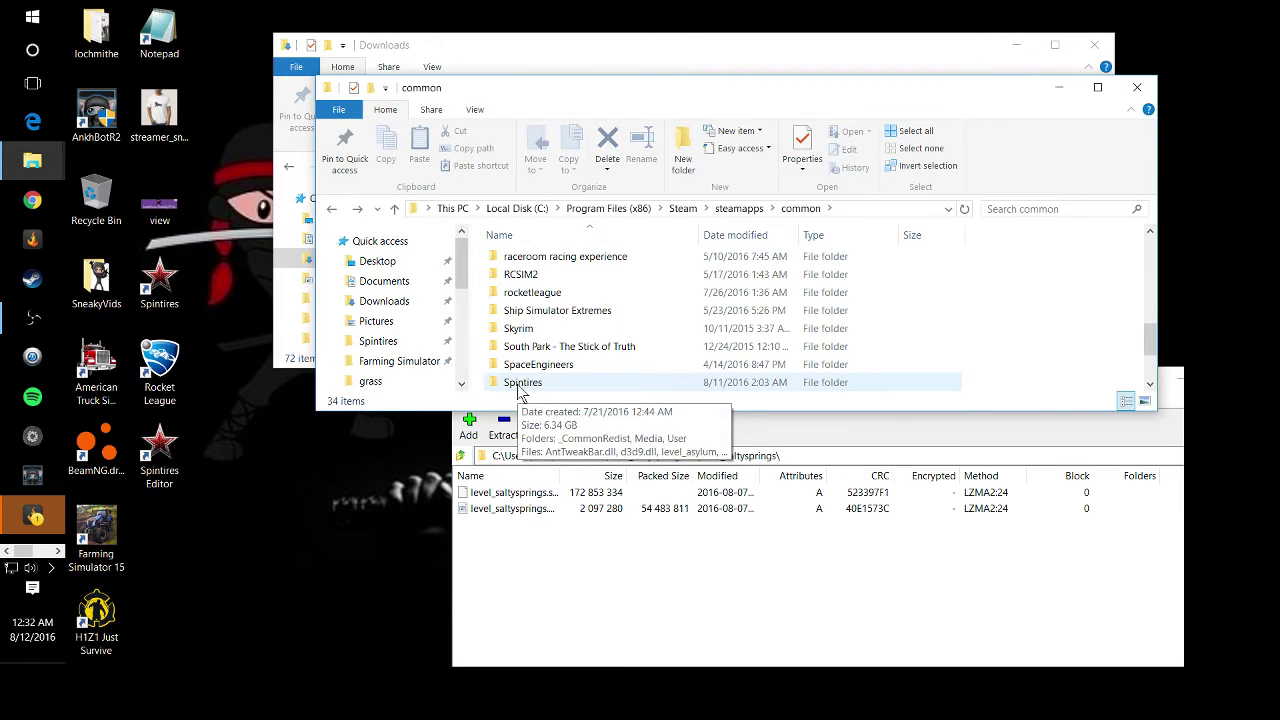
{"action": "right_click", "coordinate": [518, 390]}
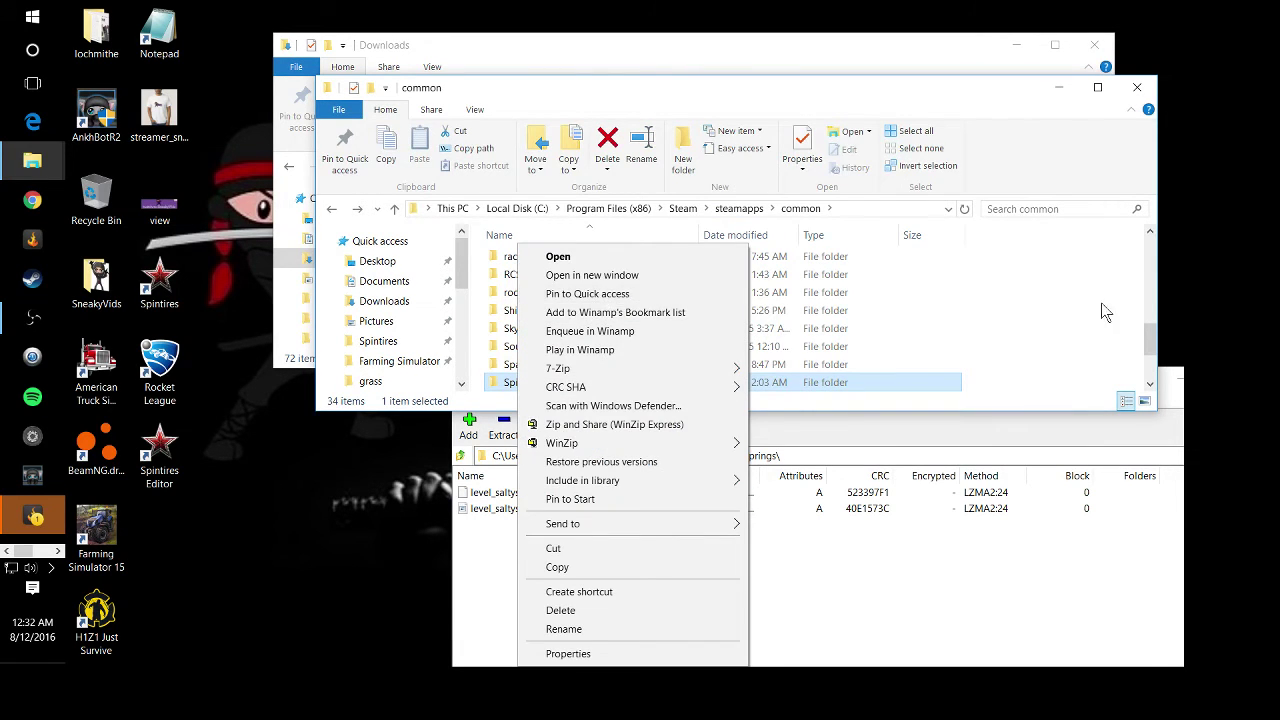
{"action": "left_click", "coordinate": [1098, 335]}
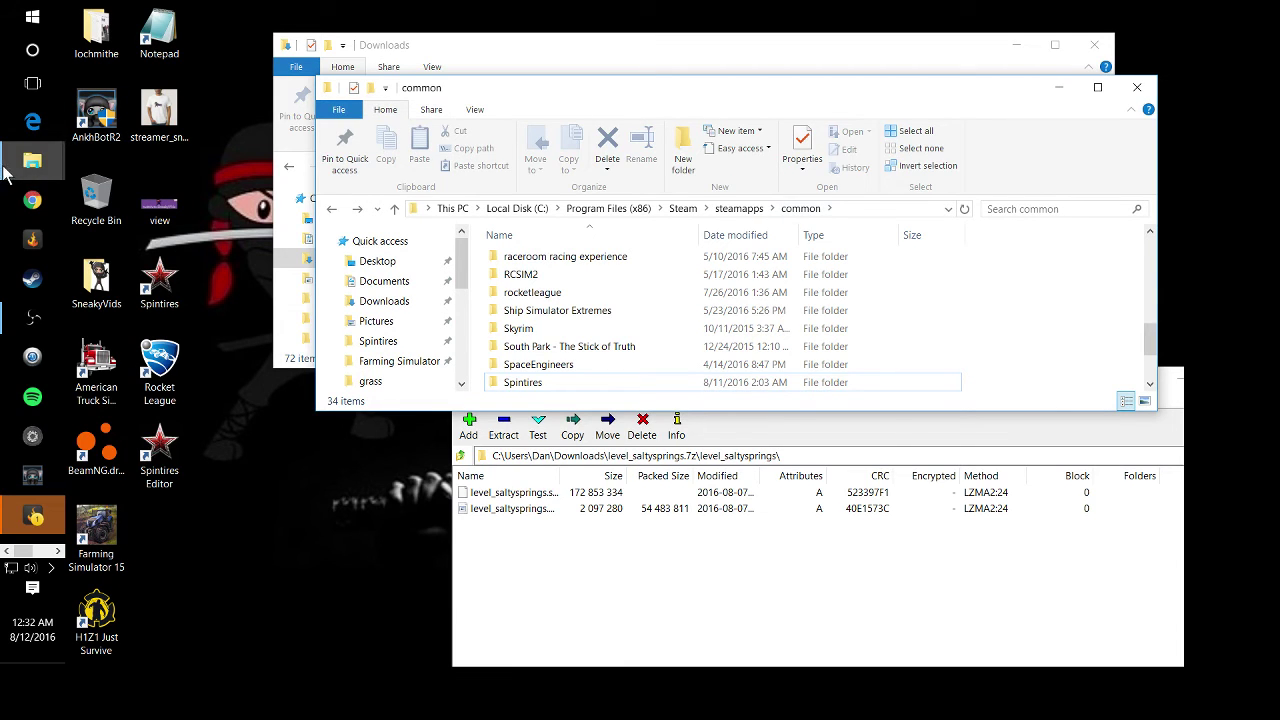
Switch to Chrome and search Google for "evans creek spintires".
{"action": "left_click", "coordinate": [33, 201]}
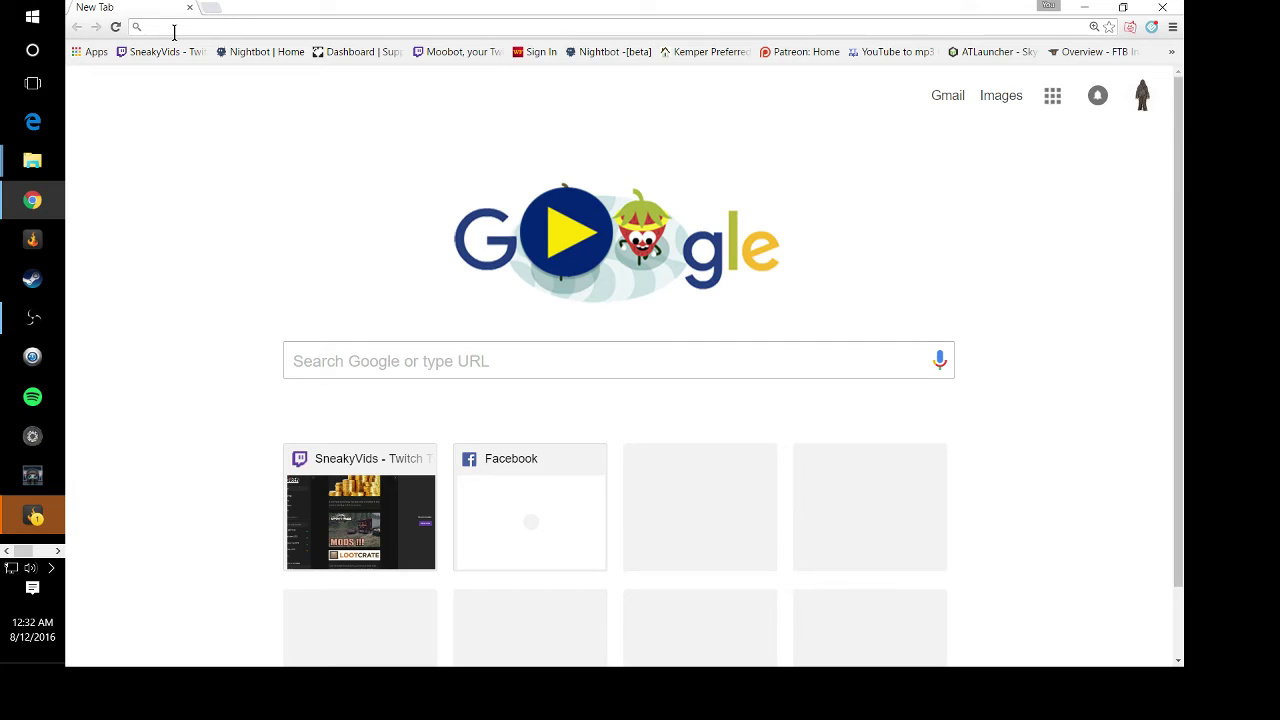
{"action": "type", "text": "ev"}
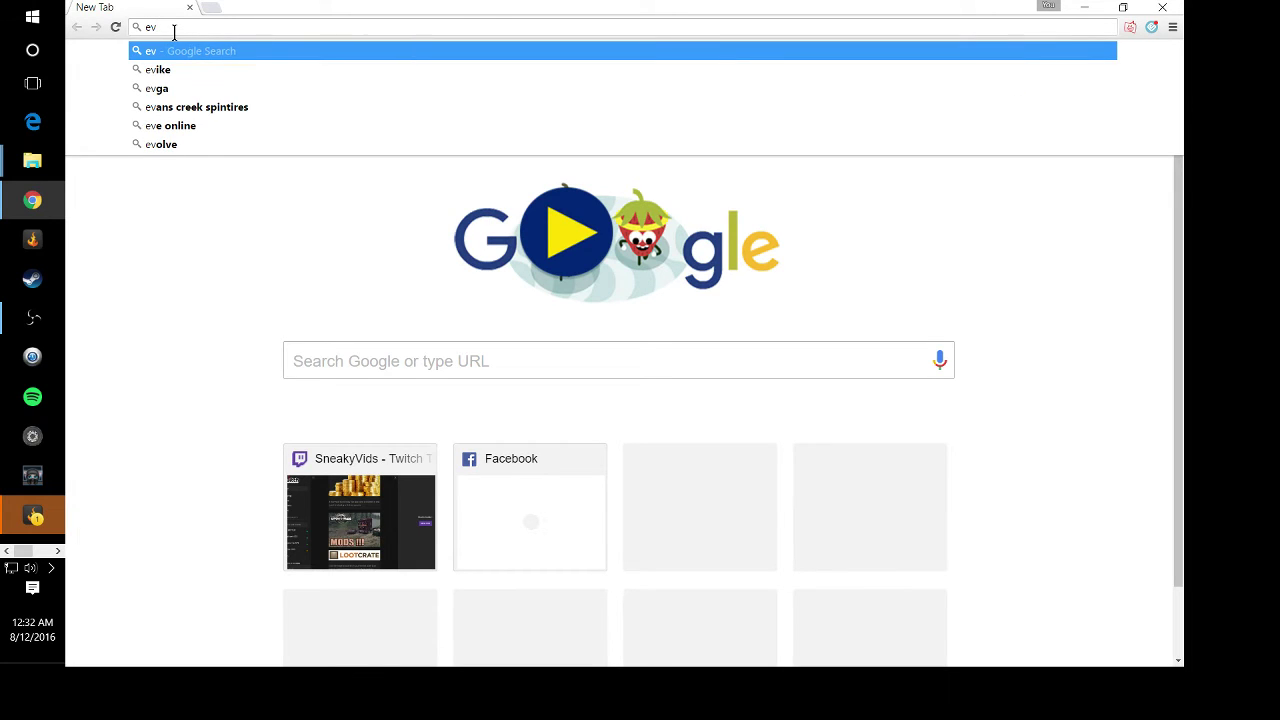
{"action": "type", "text": "an"}
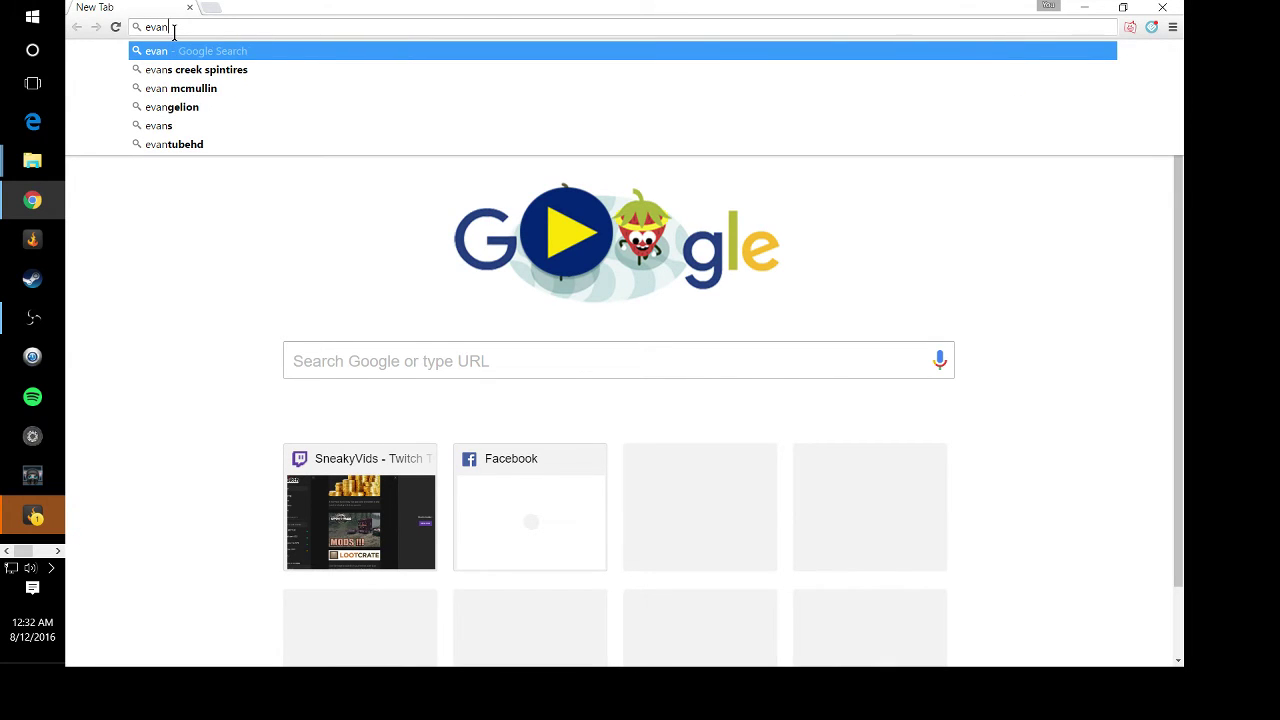
{"action": "left_click", "coordinate": [196, 70]}
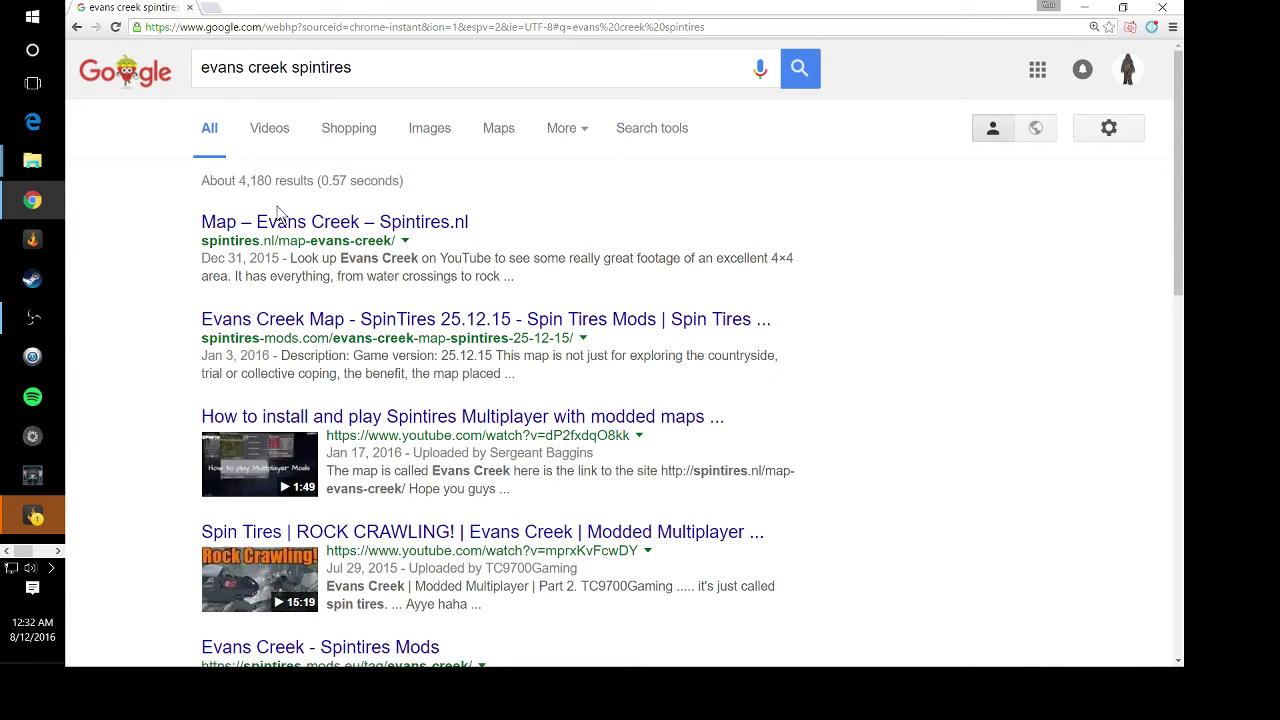
Open the Map – Evans Creek page on Spintires.nl and download the Level Evans Creek Latest Stable archive.
{"action": "left_click", "coordinate": [440, 224]}
{"action": "mouse_move", "coordinate": [389, 232]}
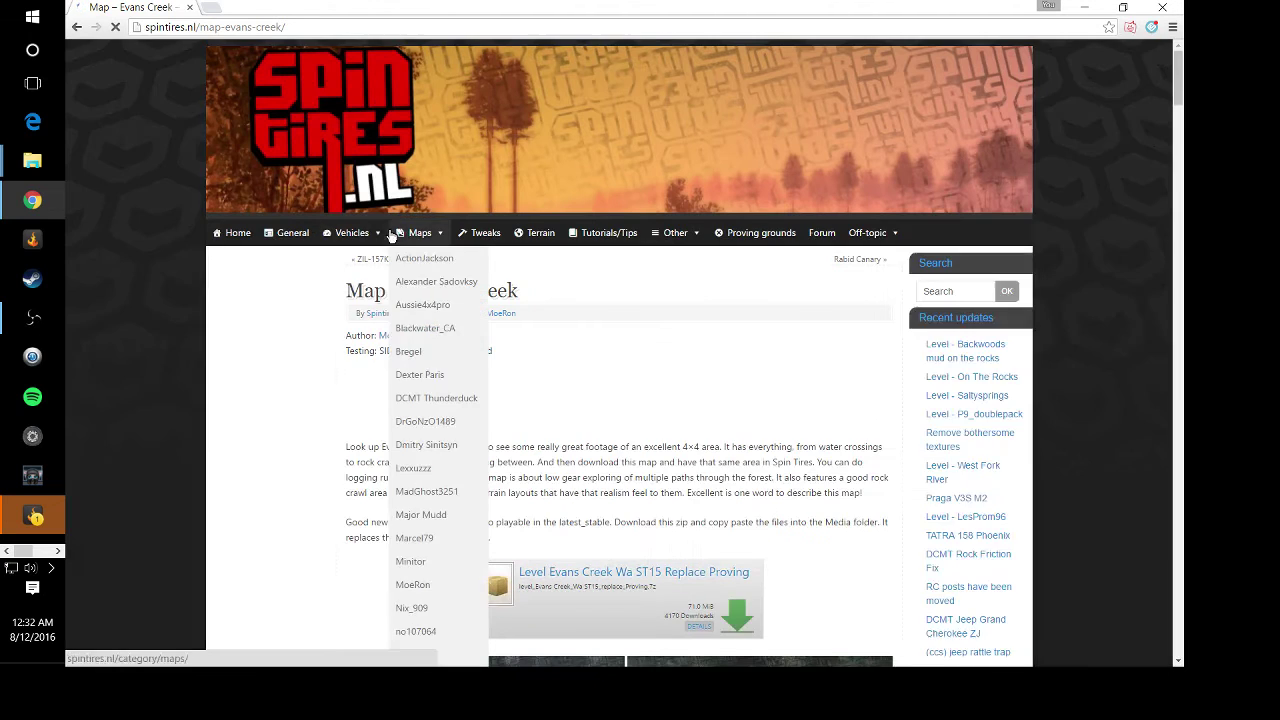
{"action": "scroll", "coordinate": [422, 517], "scroll_direction": "down", "scroll_amount": 1}
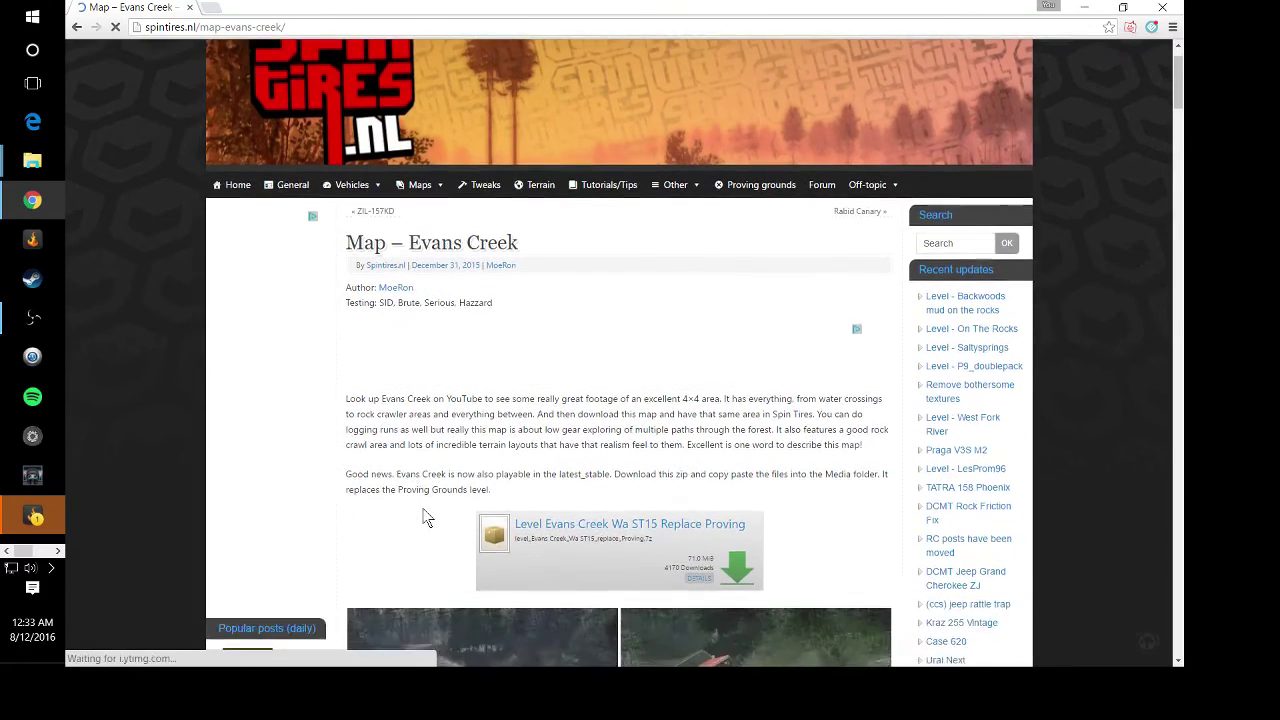
{"action": "scroll", "coordinate": [422, 517], "scroll_direction": "down", "scroll_amount": 2}
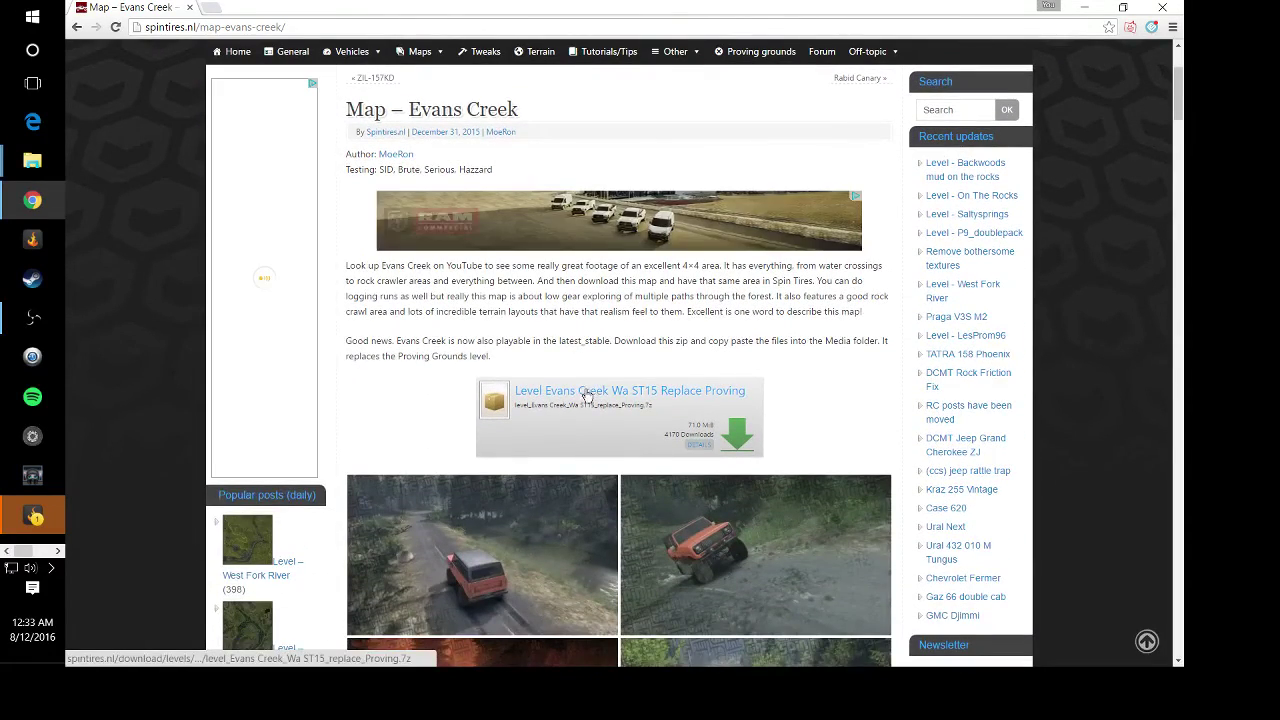
{"action": "scroll", "coordinate": [435, 484], "scroll_direction": "down", "scroll_amount": 10}
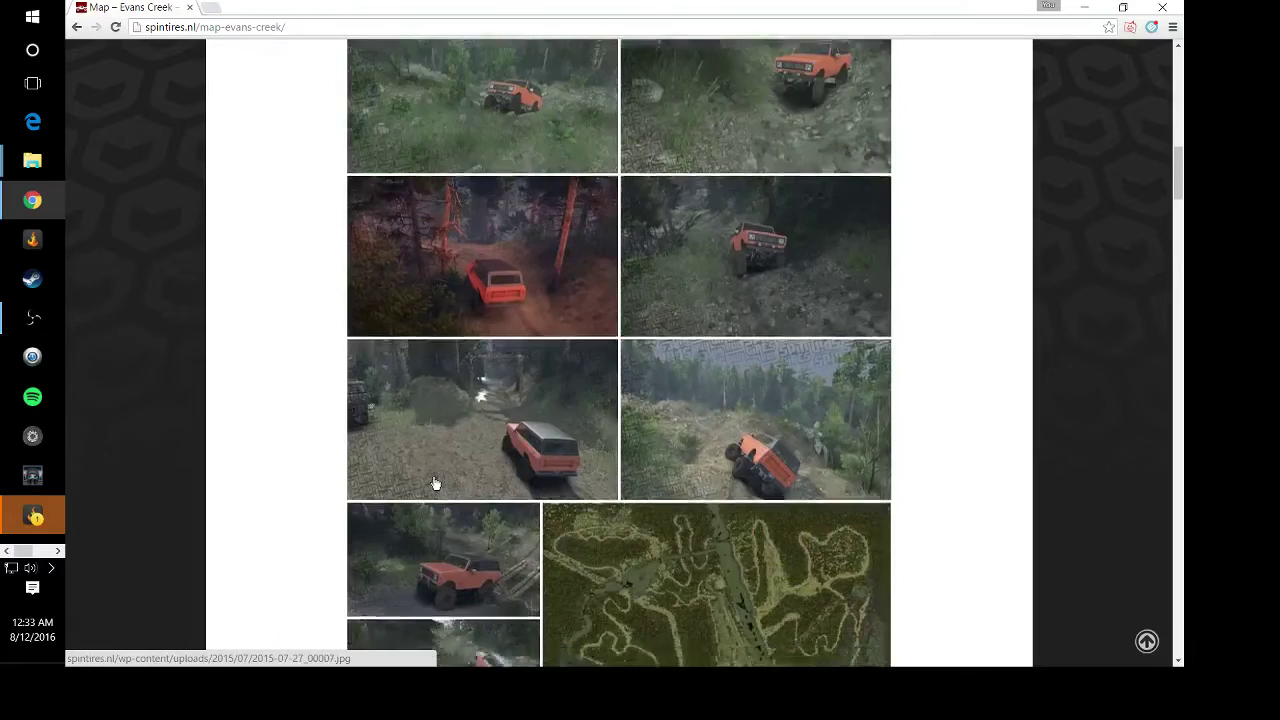
{"action": "scroll", "coordinate": [435, 484], "scroll_direction": "down", "scroll_amount": 10}
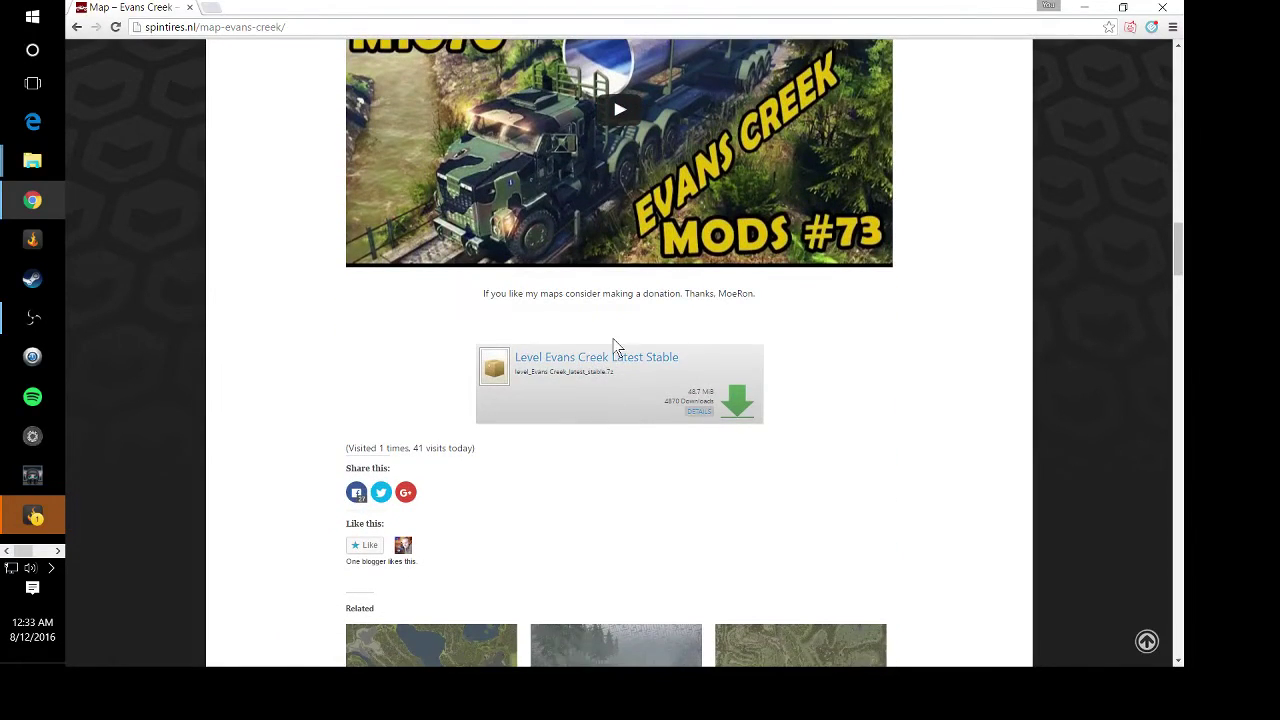
{"action": "left_click", "coordinate": [596, 358]}
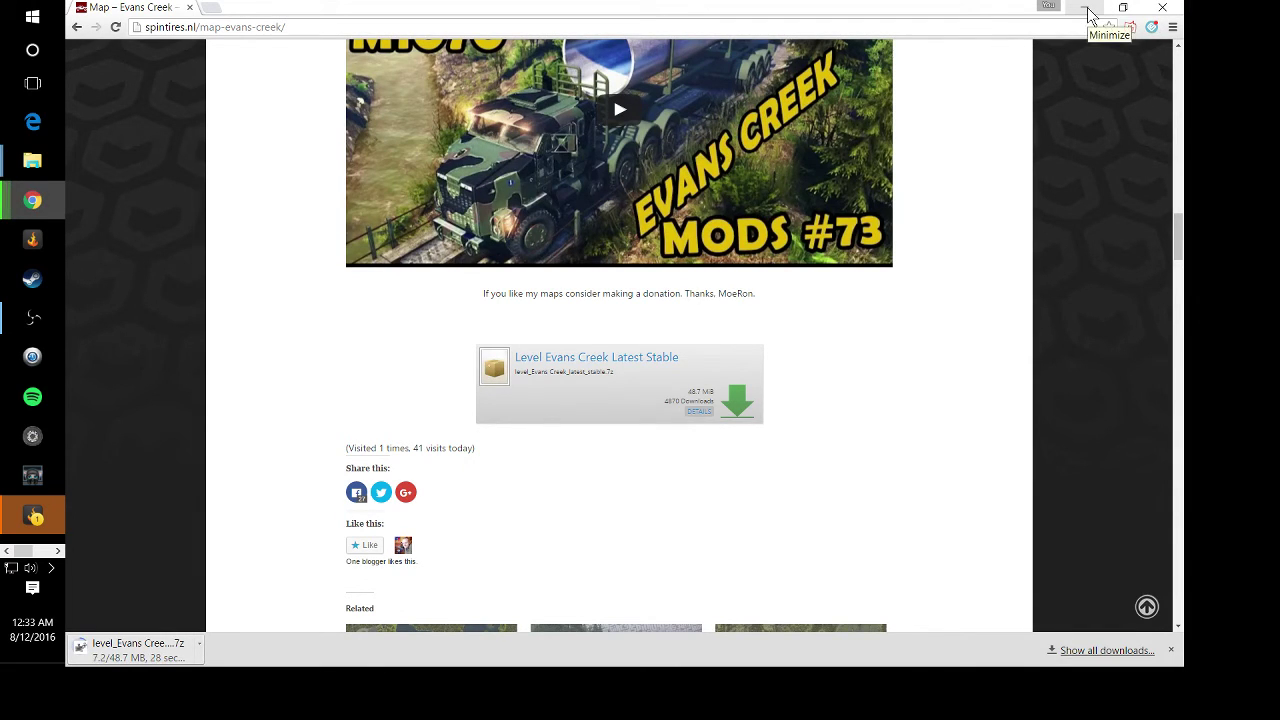
Let the Evans Creek download continue to completion, and close Chrome.
{"action": "left_click", "coordinate": [1162, 7]}
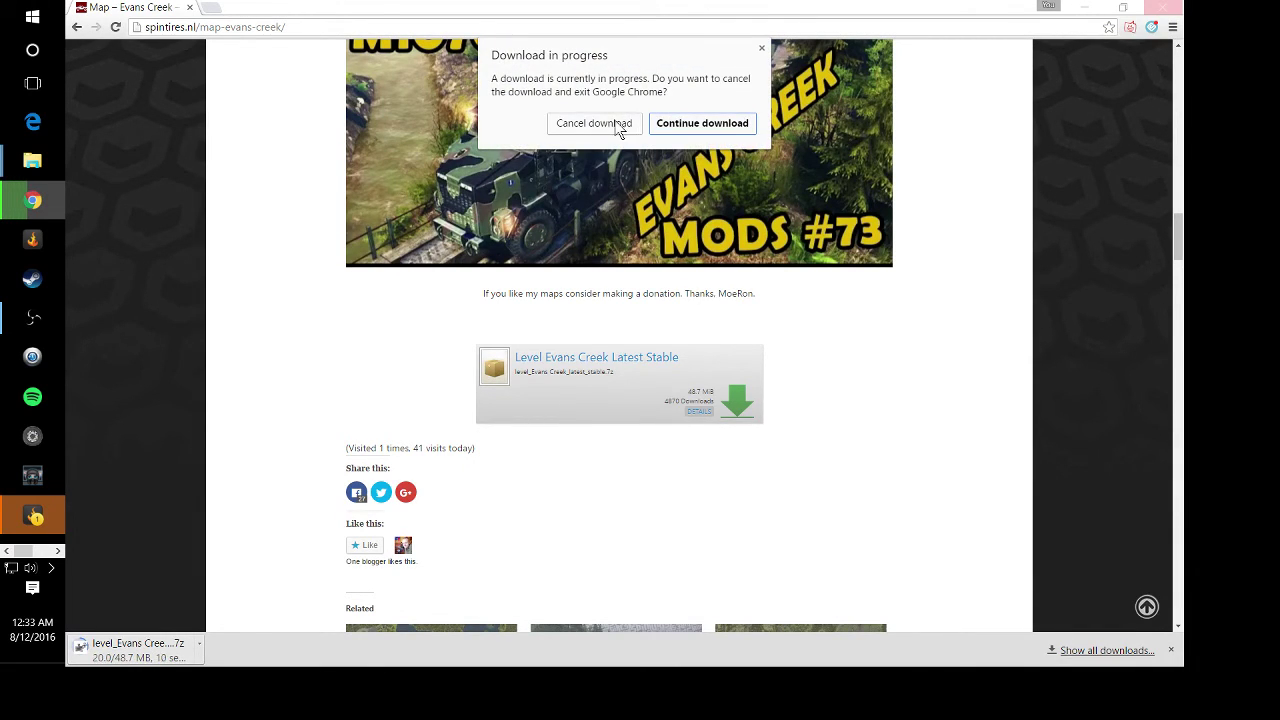
{"action": "left_click", "coordinate": [667, 124]}
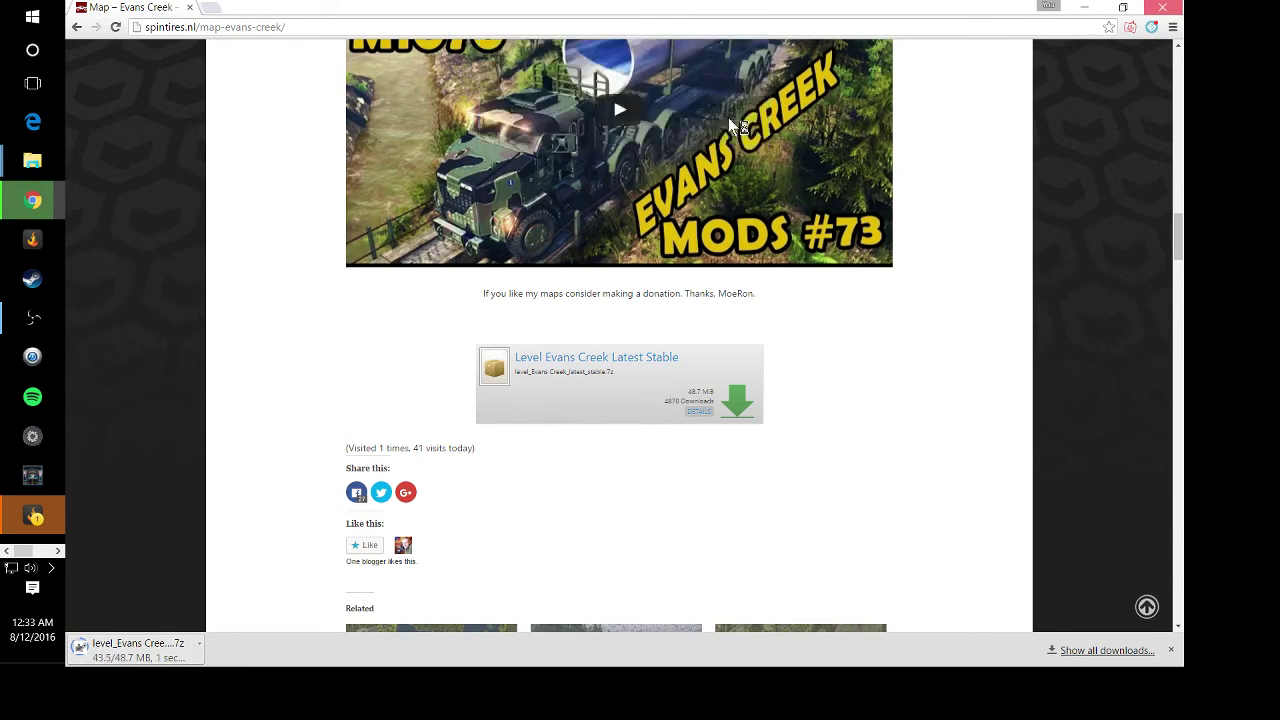
{"action": "key", "text": "ctrl+j"}
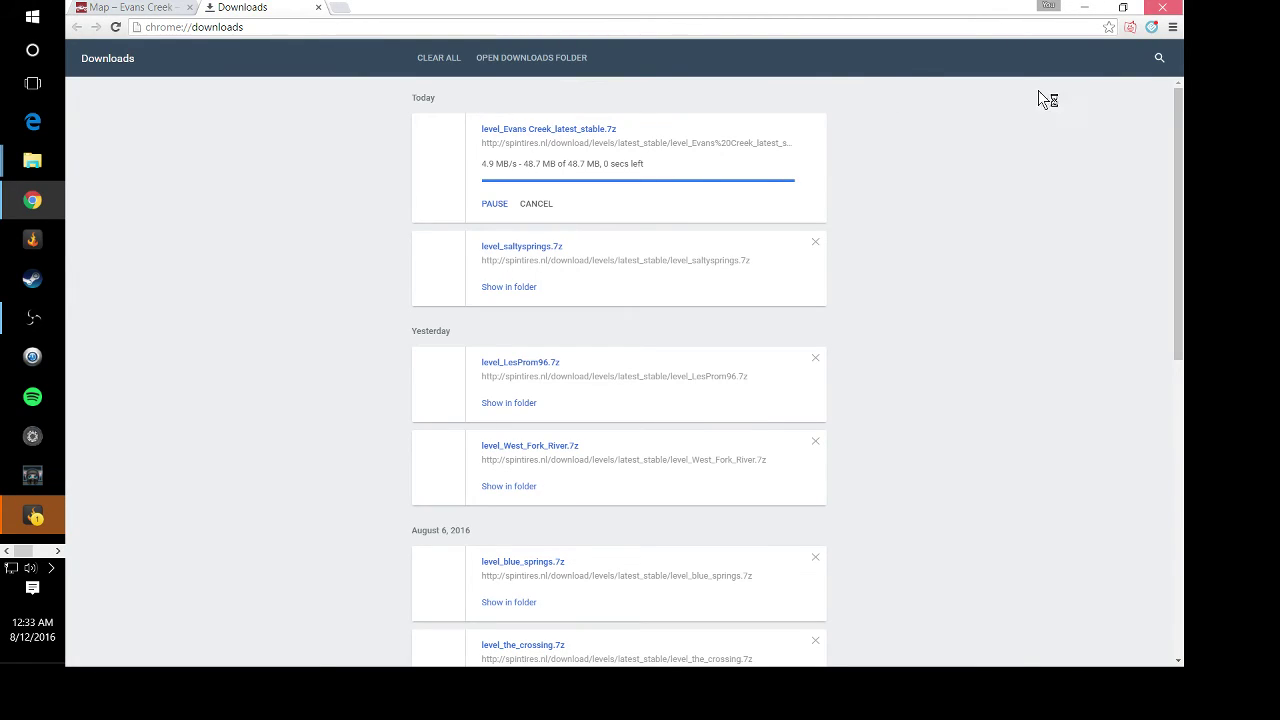
{"action": "left_click", "coordinate": [1162, 7]}
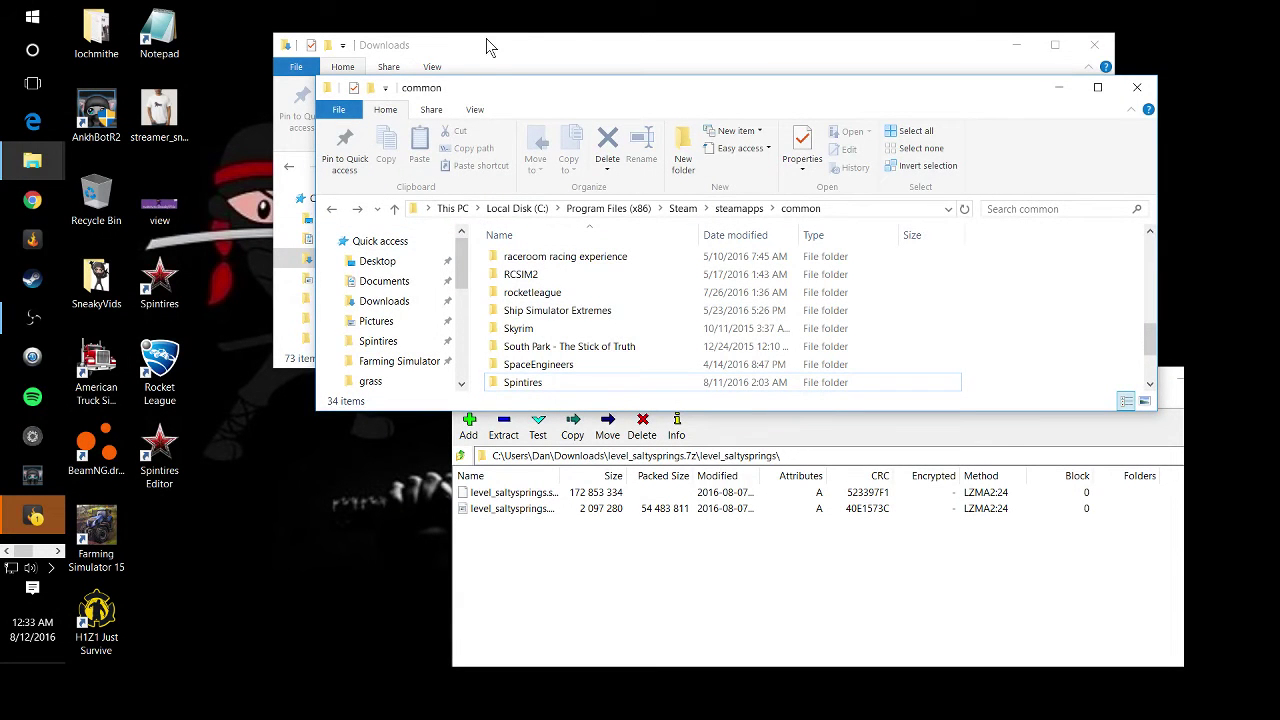
Refresh the Downloads folder, find level_Evans Creek_latest_stable and open the archive with 7-Zip.
{"action": "left_click", "coordinate": [490, 46]}
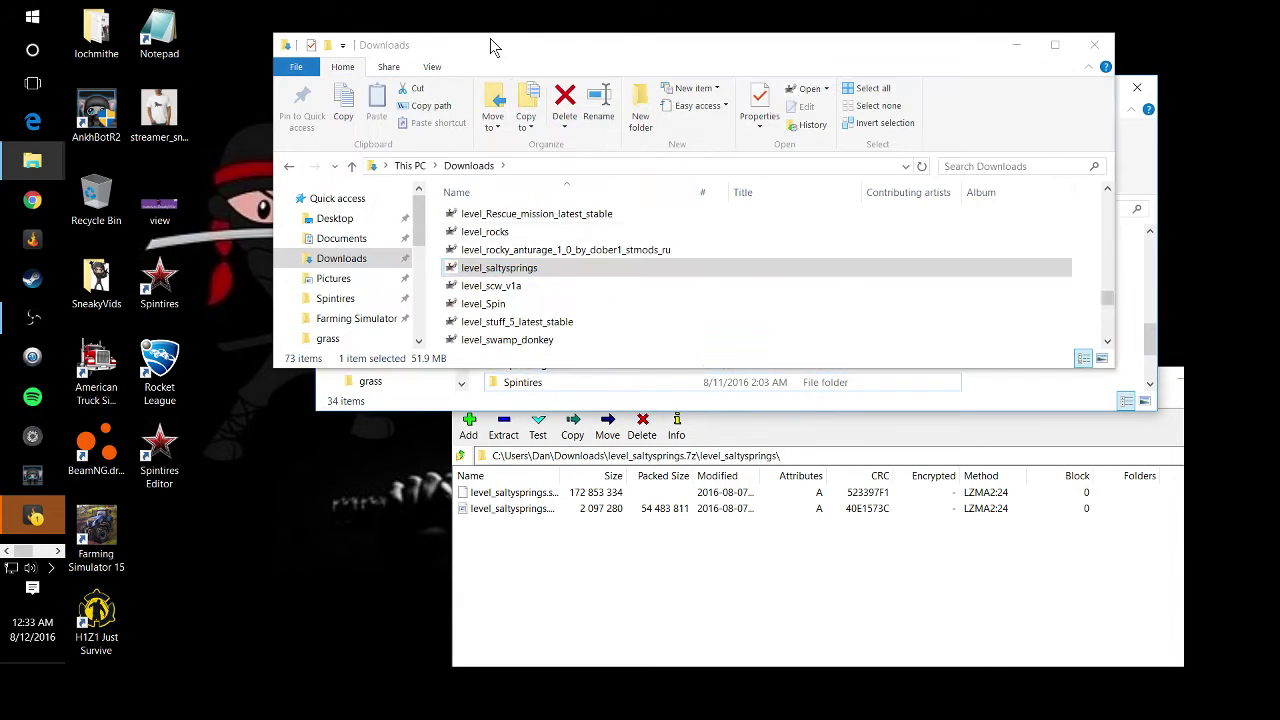
{"action": "left_click", "coordinate": [922, 167]}
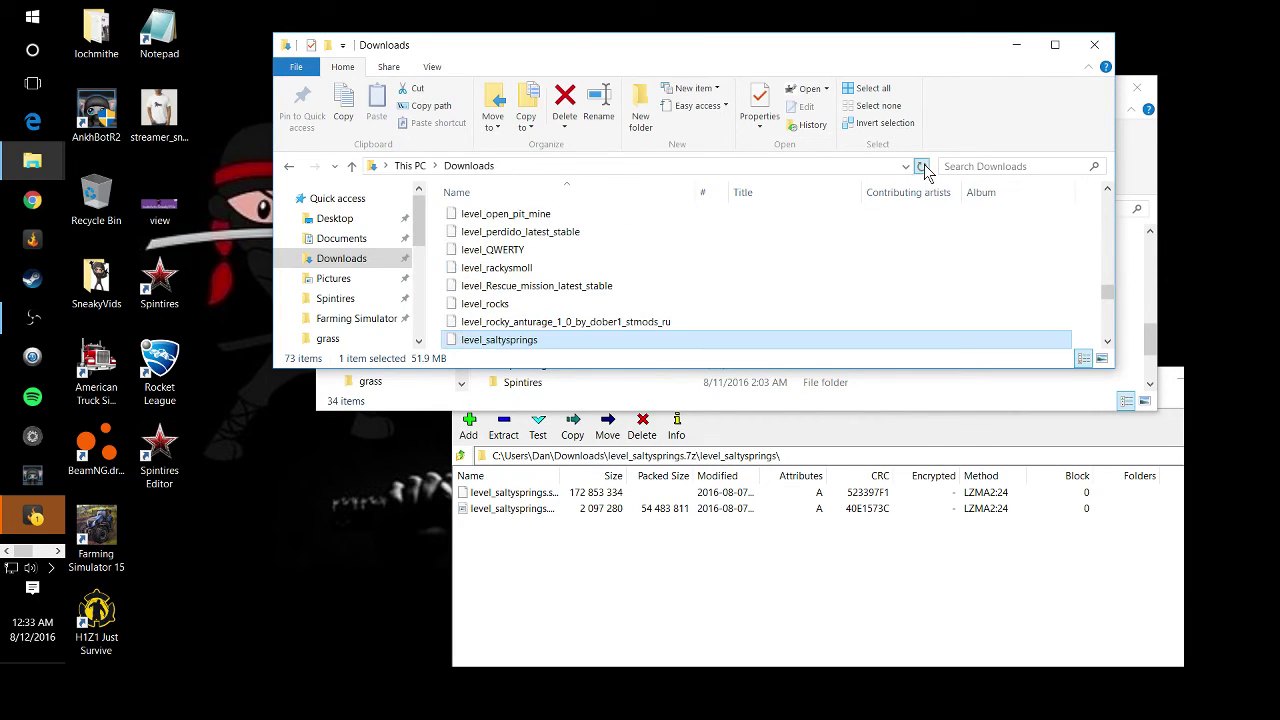
{"action": "scroll", "coordinate": [562, 327], "scroll_direction": "down", "scroll_amount": 1}
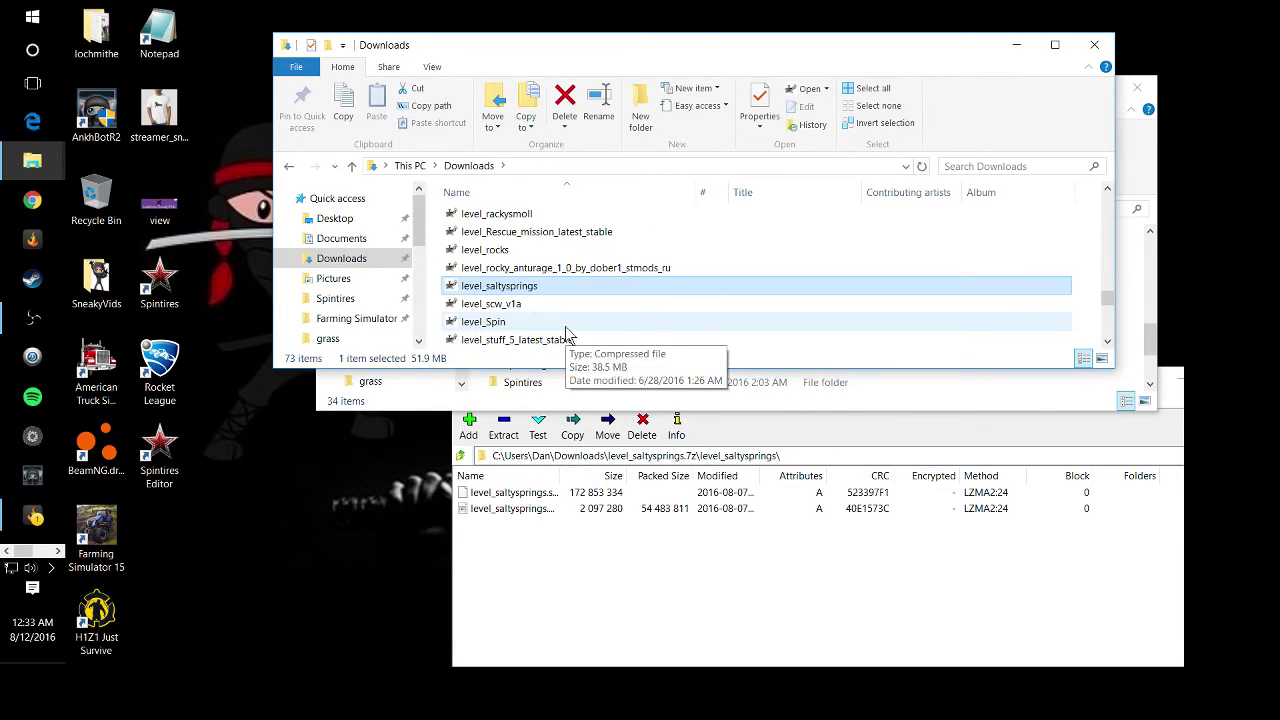
{"action": "scroll", "coordinate": [567, 333], "scroll_direction": "up", "scroll_amount": 2}
{"action": "scroll", "coordinate": [567, 333], "scroll_direction": "up", "scroll_amount": 4}
{"action": "scroll", "coordinate": [567, 333], "scroll_direction": "up", "scroll_amount": 1}
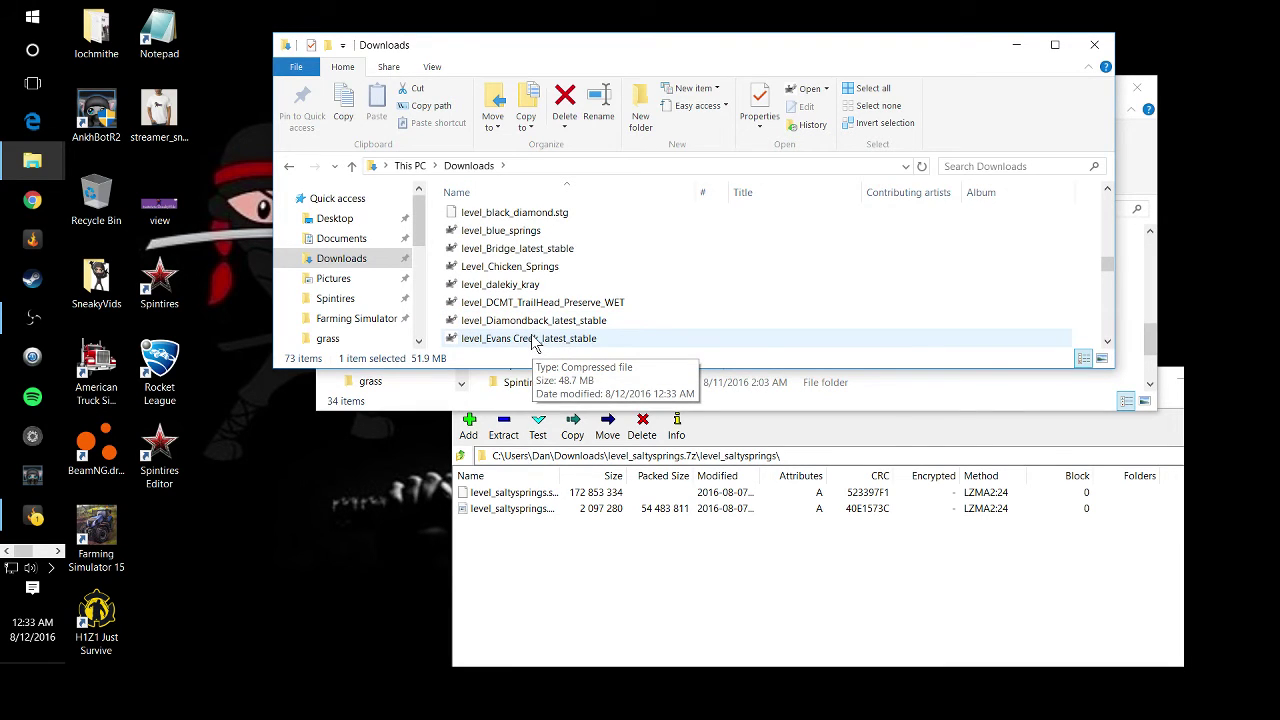
{"action": "right_click", "coordinate": [530, 343]}
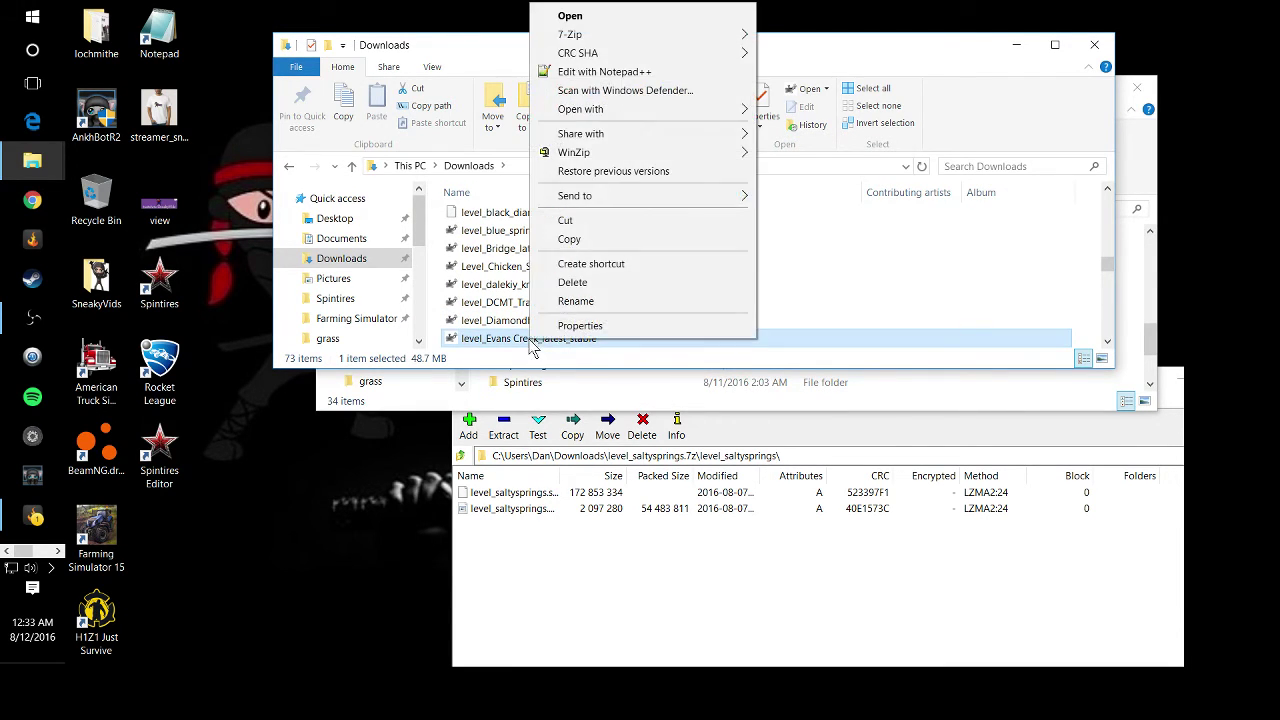
{"action": "mouse_move", "coordinate": [625, 36]}
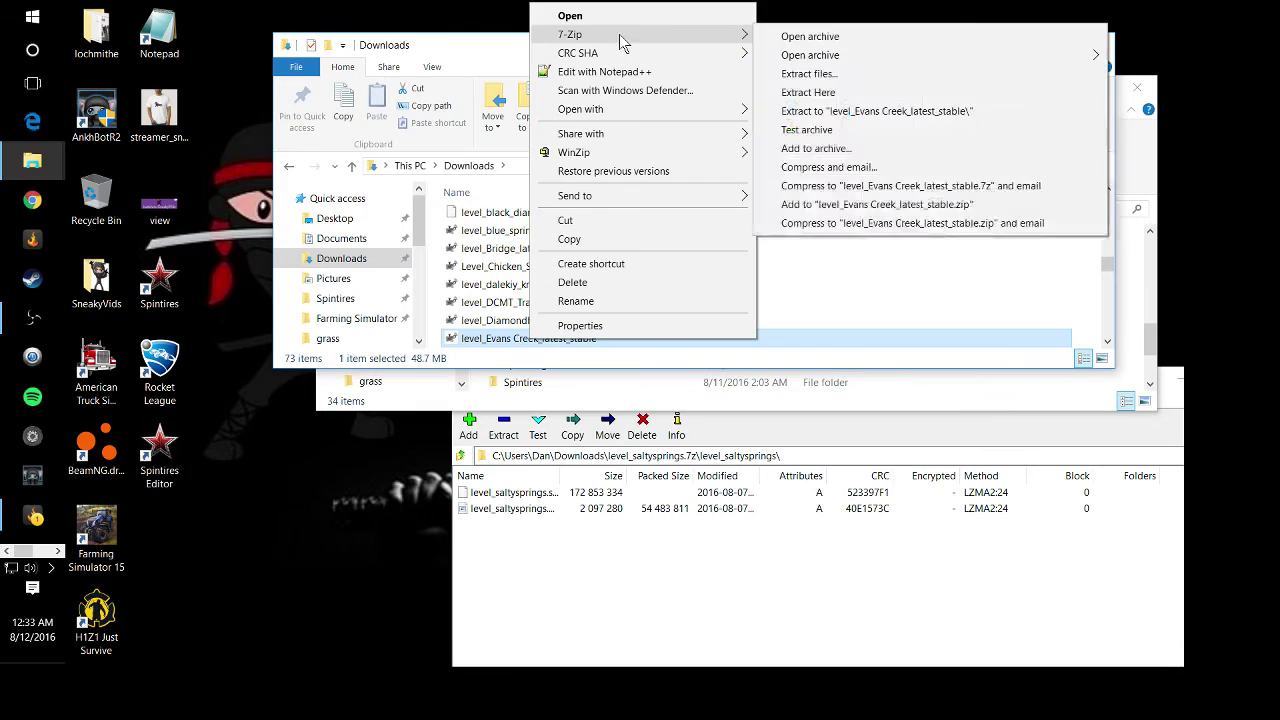
{"action": "left_click", "coordinate": [838, 40]}
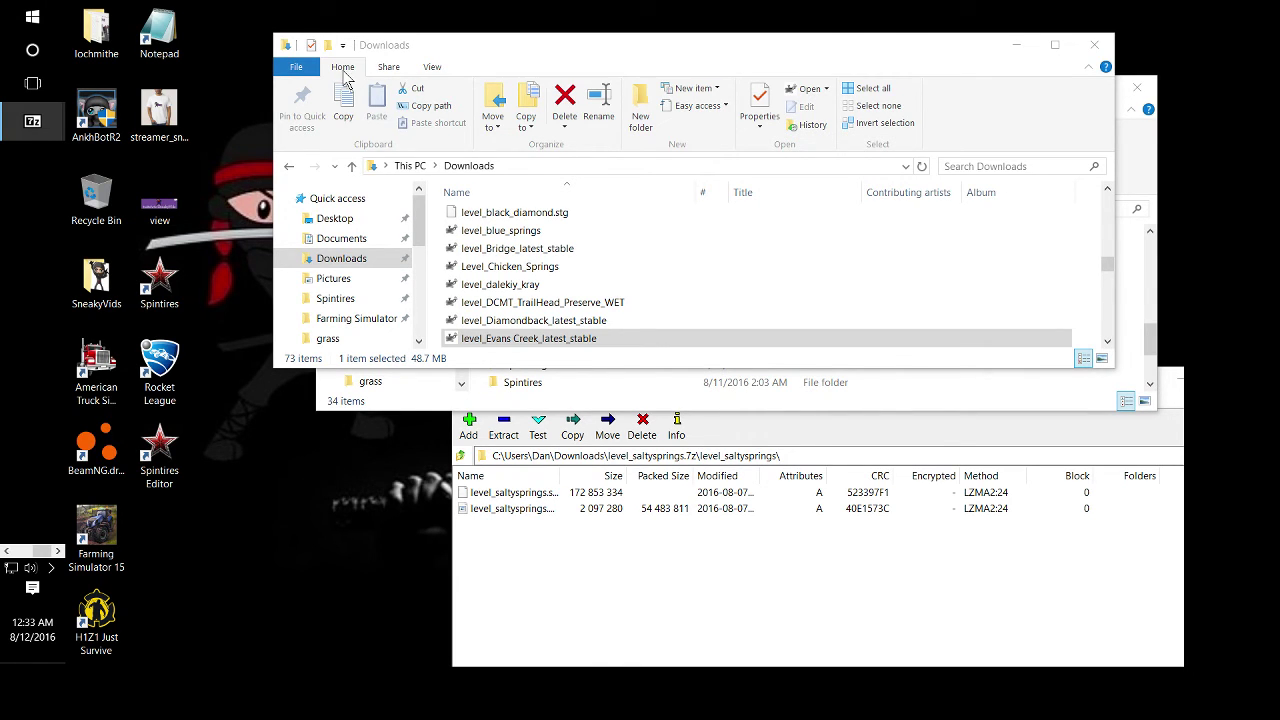
Bring the level_saltysprings archive window forward and close it.
{"action": "left_click", "coordinate": [1175, 405]}
{"action": "left_click_drag", "start_coordinate": [1154, 389], "coordinate": [915, 370]}
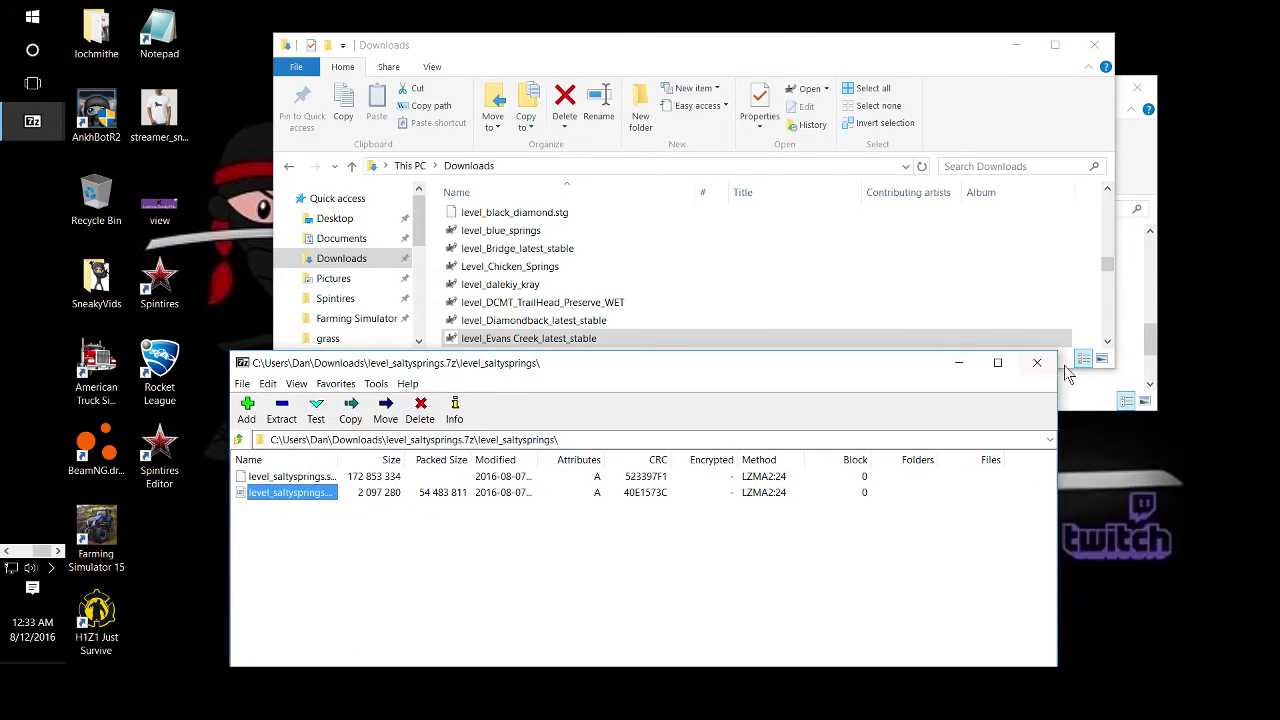
{"action": "left_click", "coordinate": [1037, 363]}
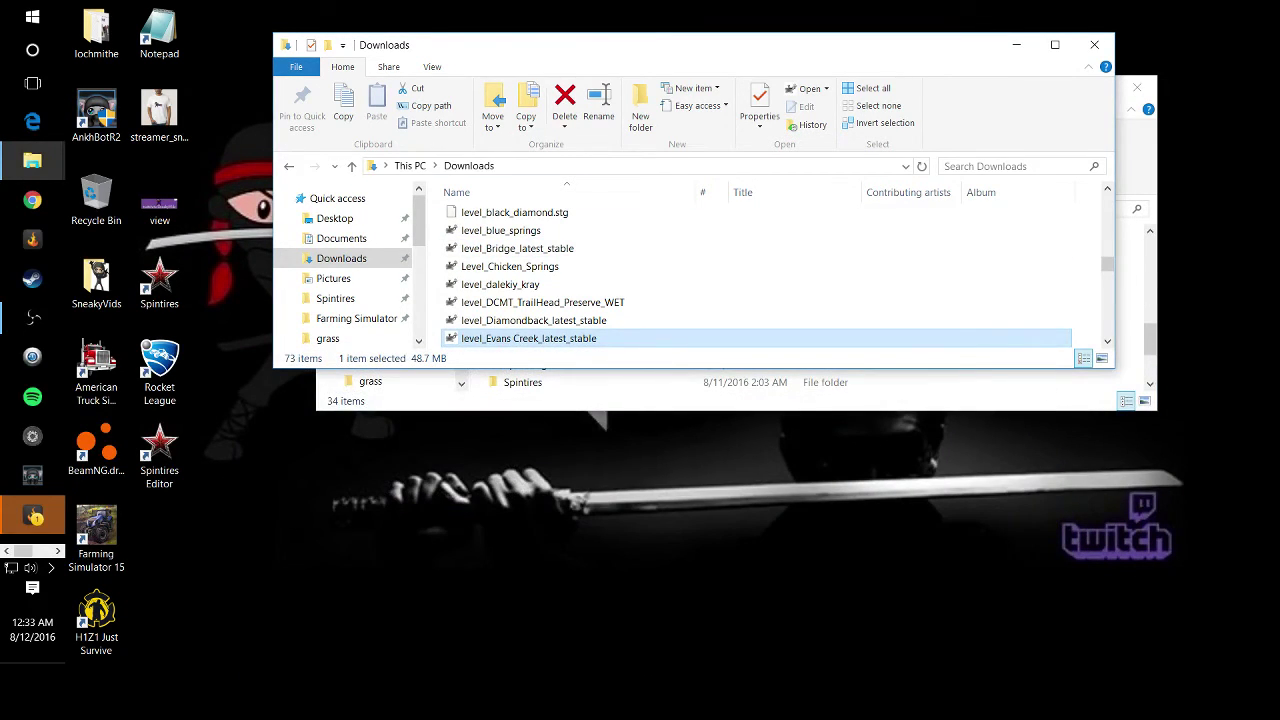
Close and reopen the Evans Creek archive with 7-Zip, and go down through its nested folders into media.
{"action": "key", "text": "Return"}
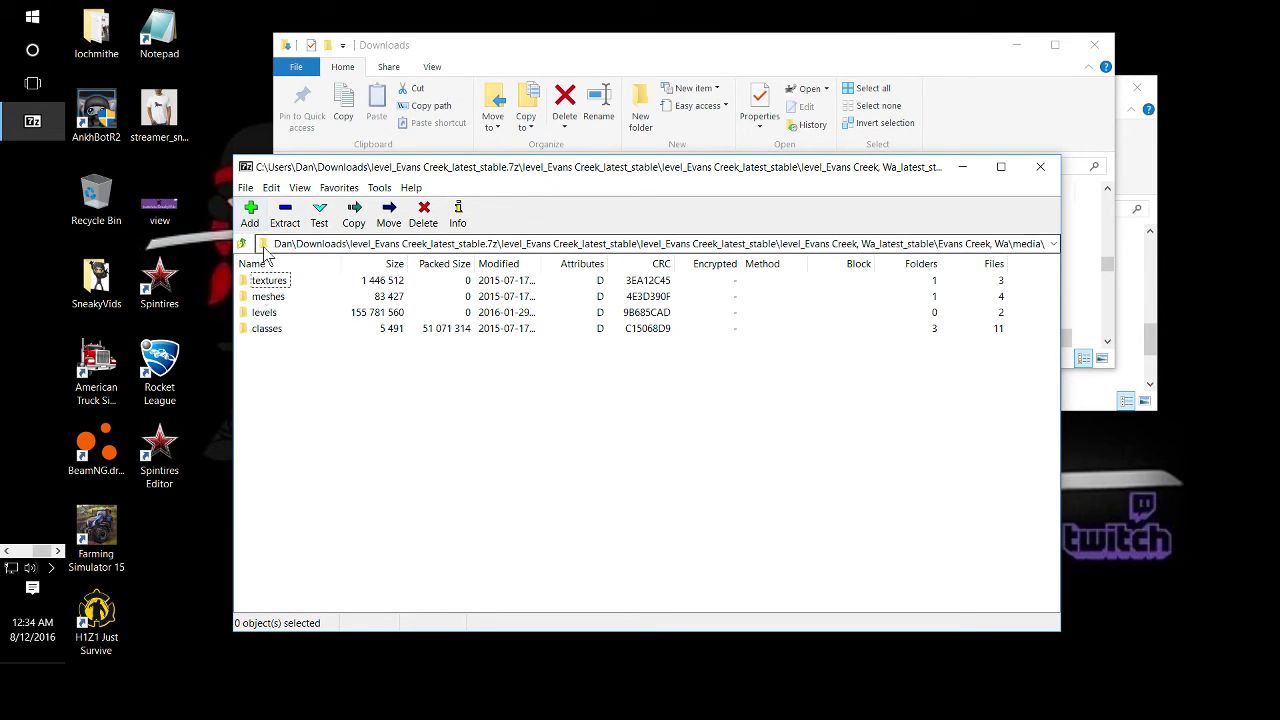
{"action": "left_click", "coordinate": [1040, 166]}
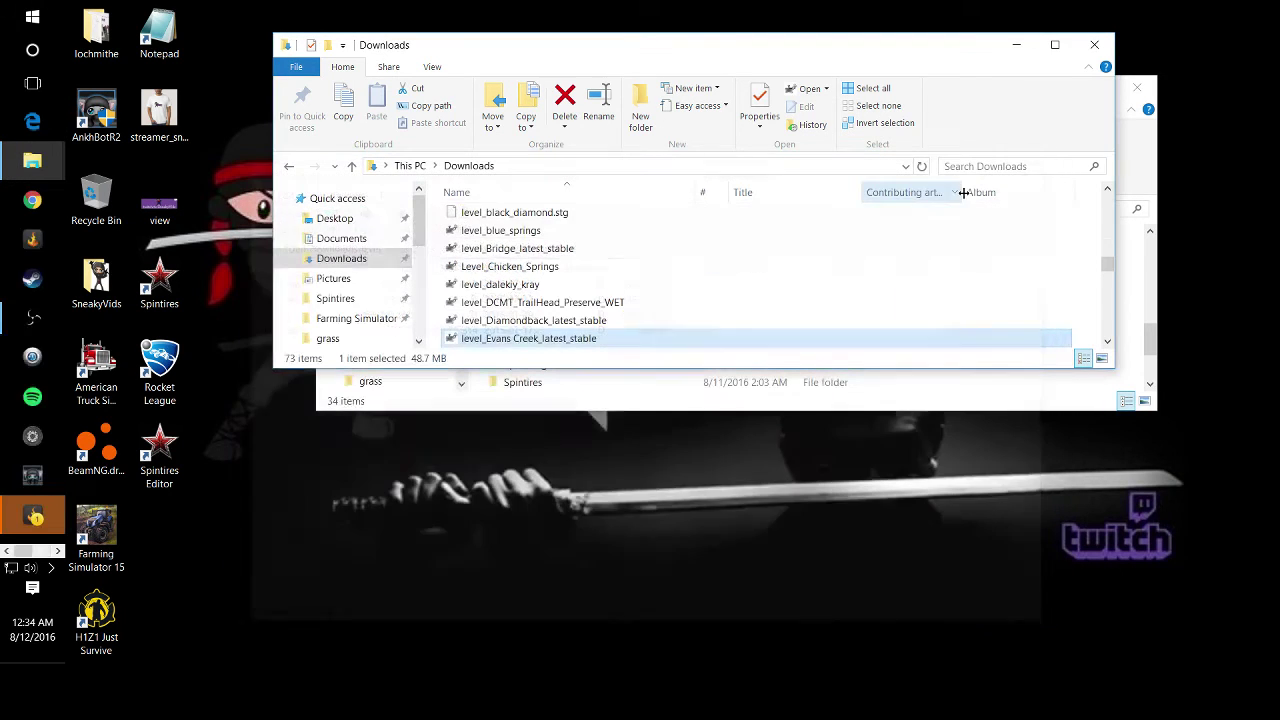
{"action": "right_click", "coordinate": [520, 339]}
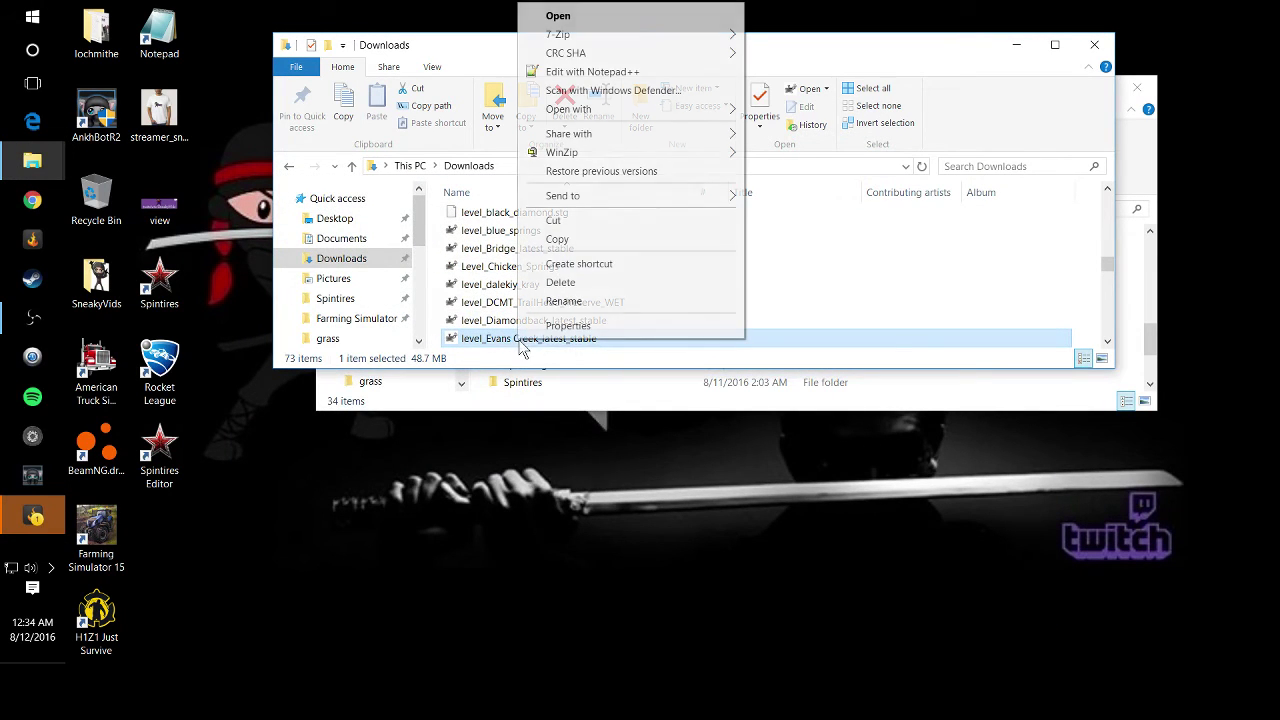
{"action": "mouse_move", "coordinate": [614, 34]}
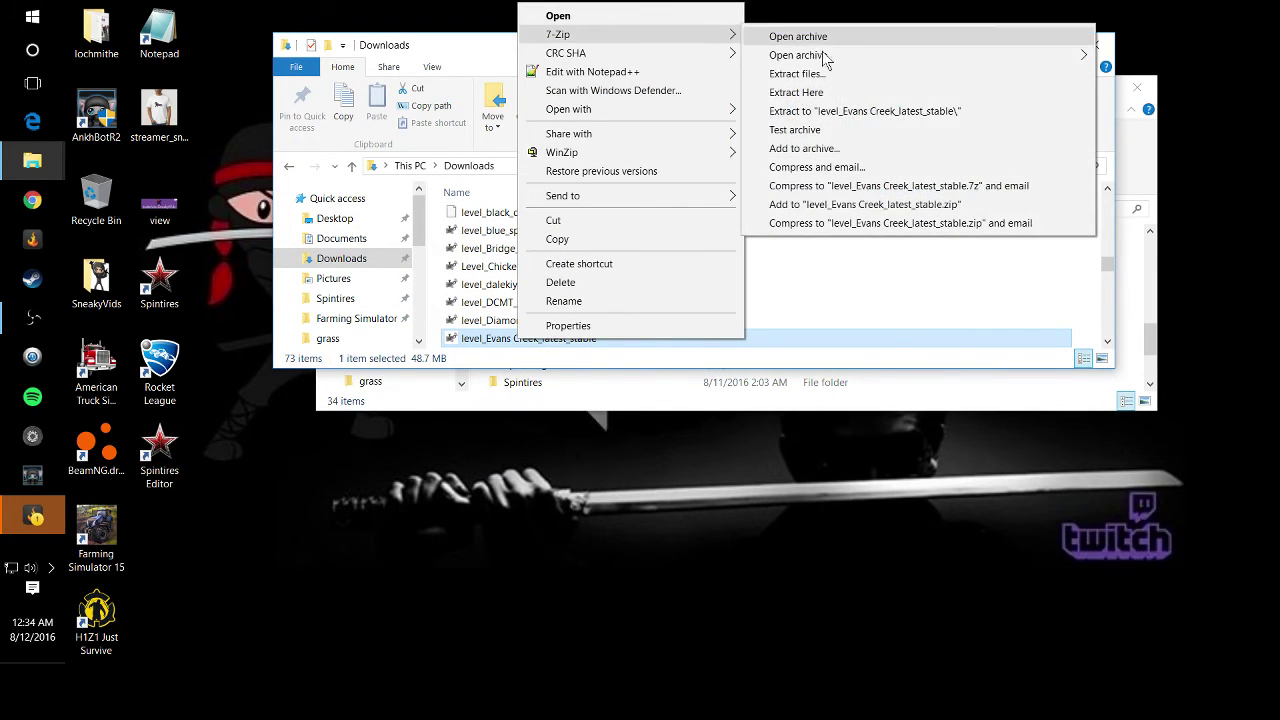
{"action": "left_click", "coordinate": [829, 38]}
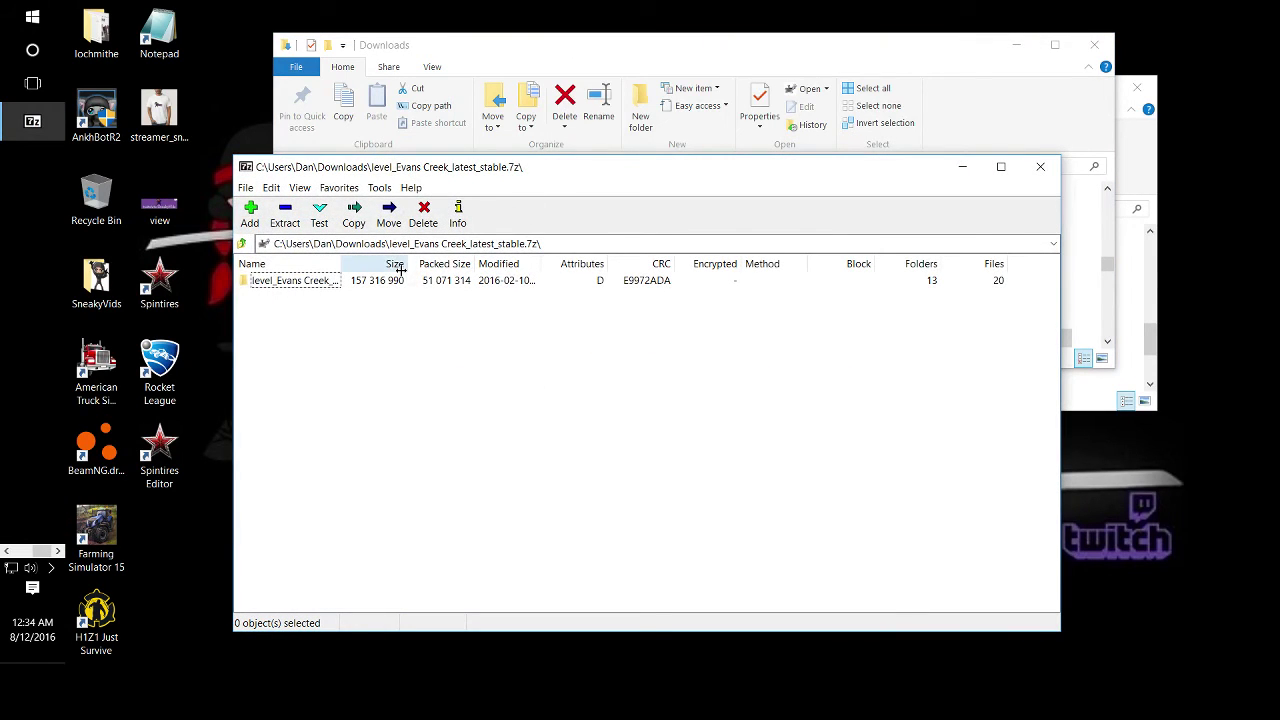
{"action": "double_click", "coordinate": [280, 282]}
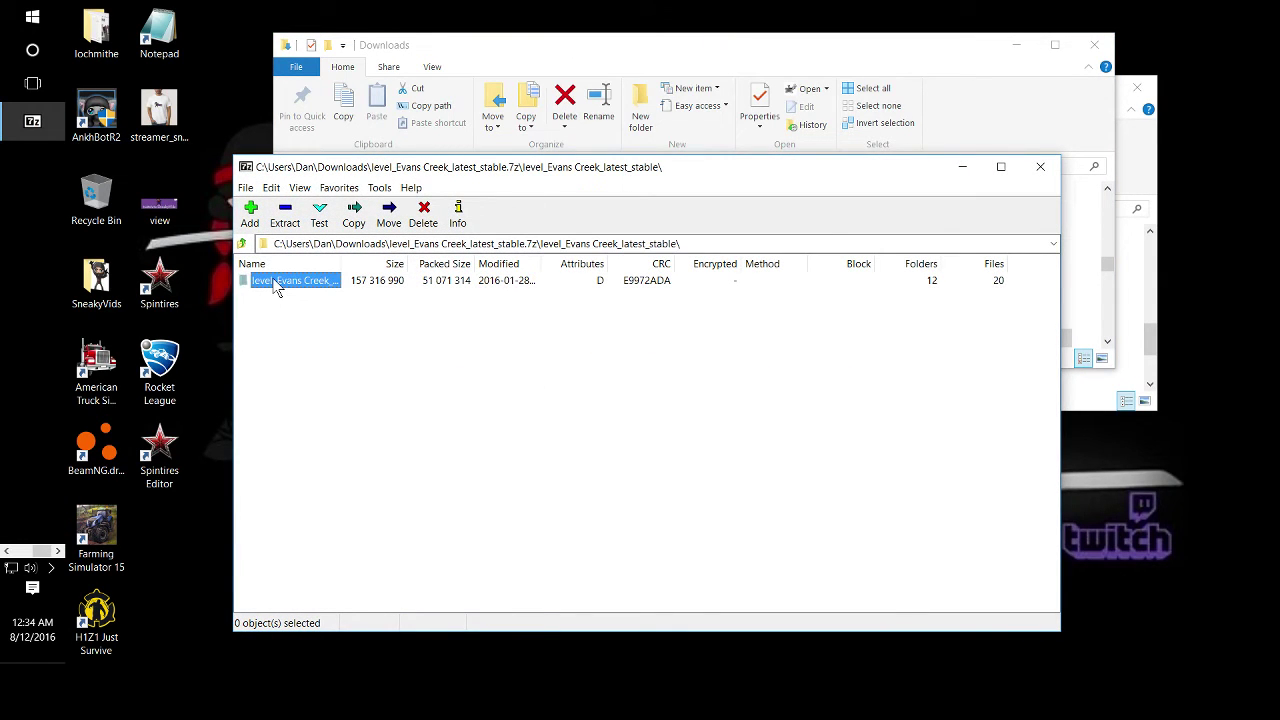
{"action": "double_click", "coordinate": [276, 282]}
{"action": "double_click", "coordinate": [277, 282]}
{"action": "double_click", "coordinate": [277, 282]}
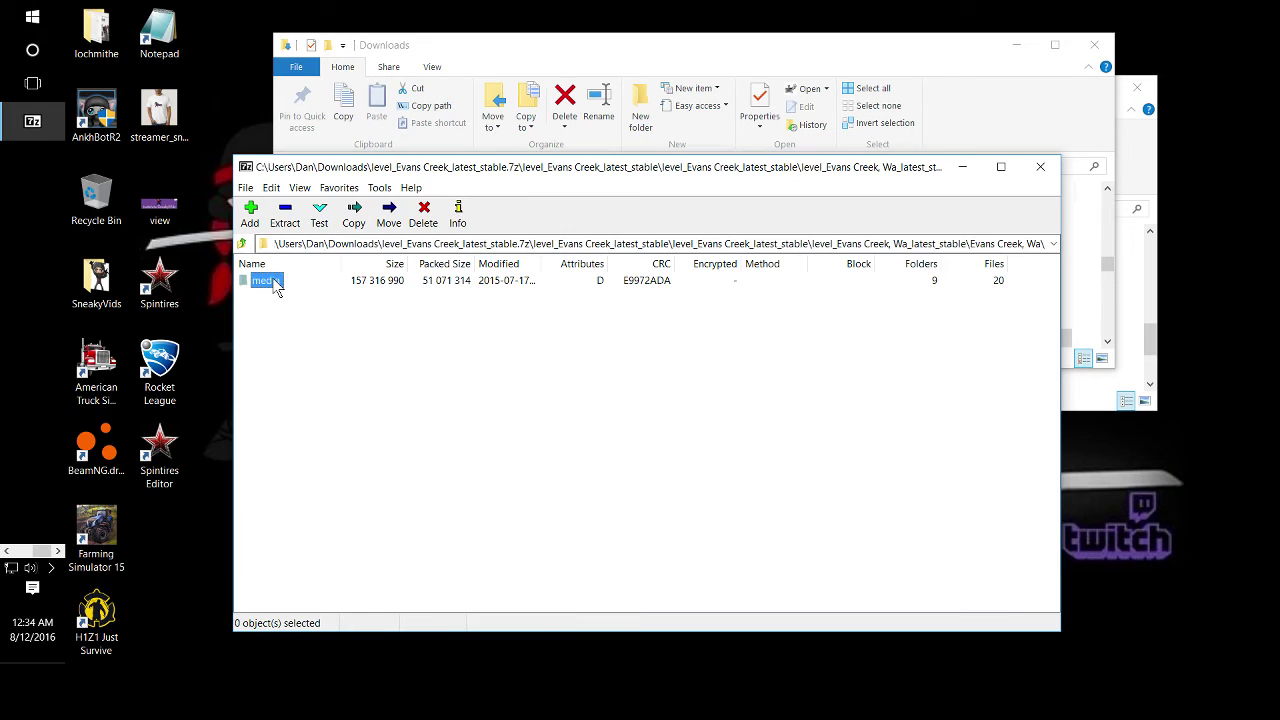
{"action": "double_click", "coordinate": [277, 282]}
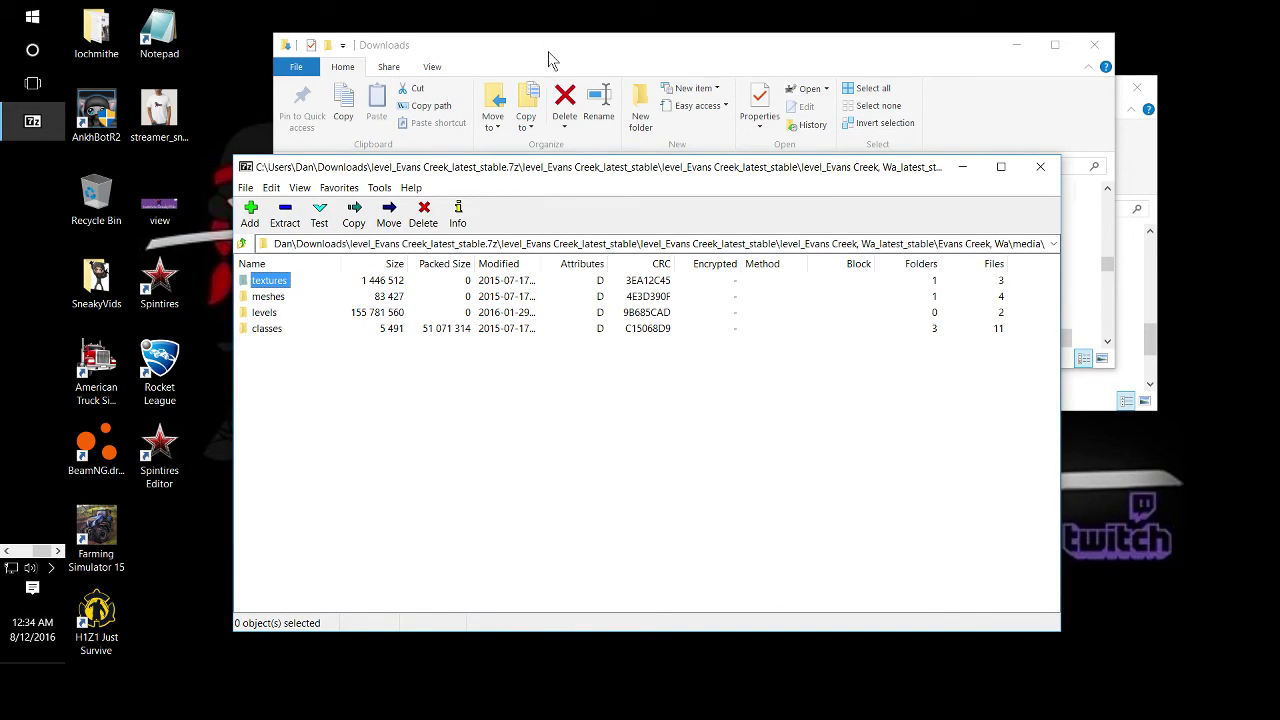
Open the game's Media folder inside Spintires from the Steam common folder.
{"action": "left_click", "coordinate": [645, 72]}
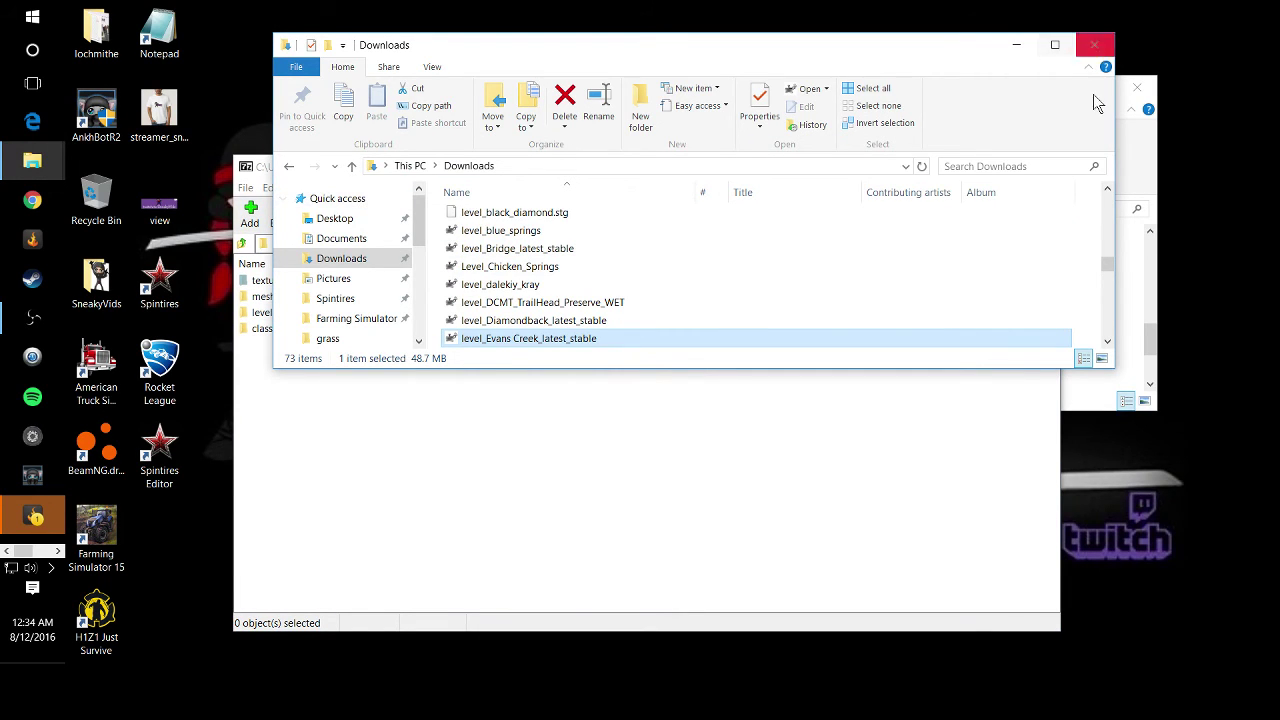
{"action": "left_click", "coordinate": [1153, 170]}
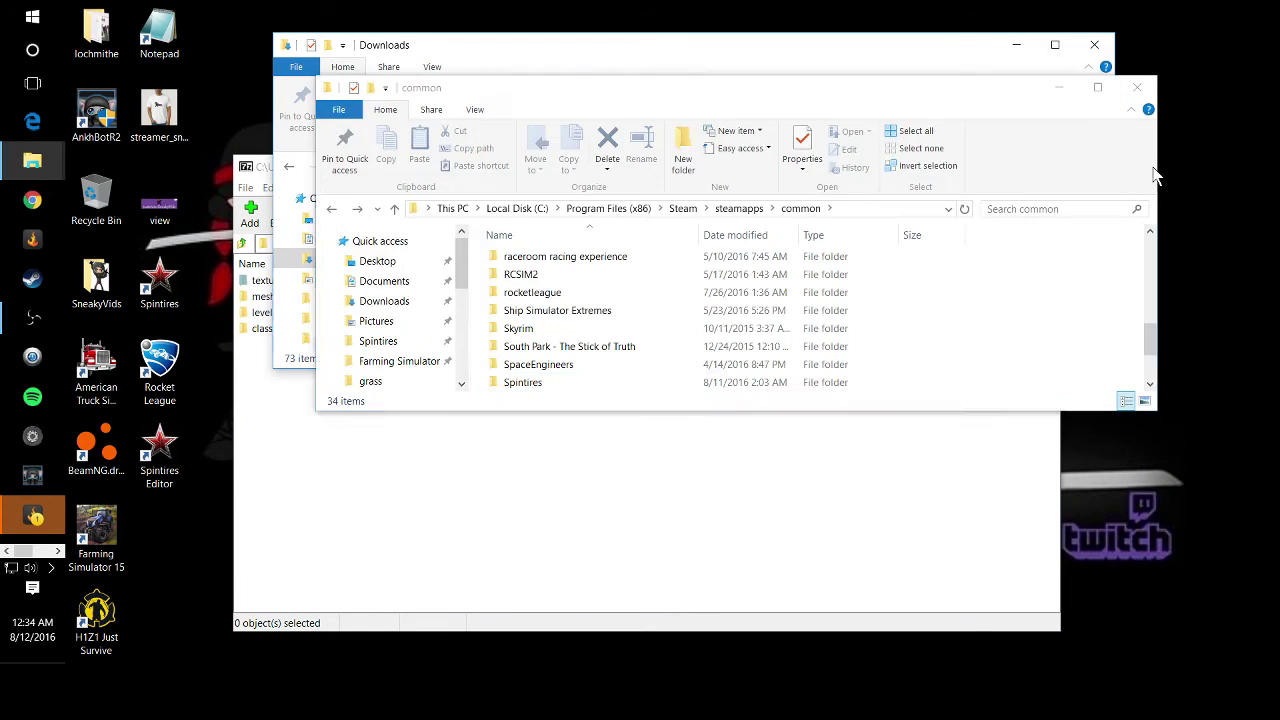
{"action": "left_click", "coordinate": [512, 386]}
{"action": "double_click", "coordinate": [512, 386]}
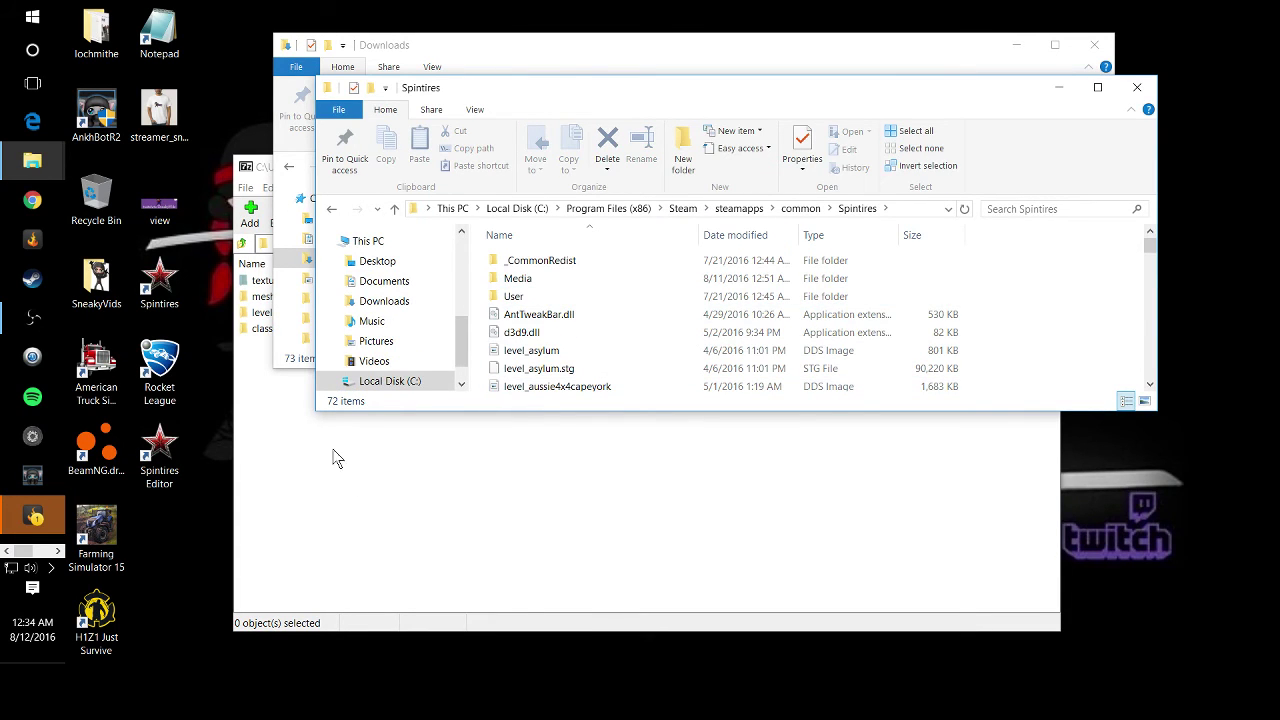
{"action": "double_click", "coordinate": [520, 280]}
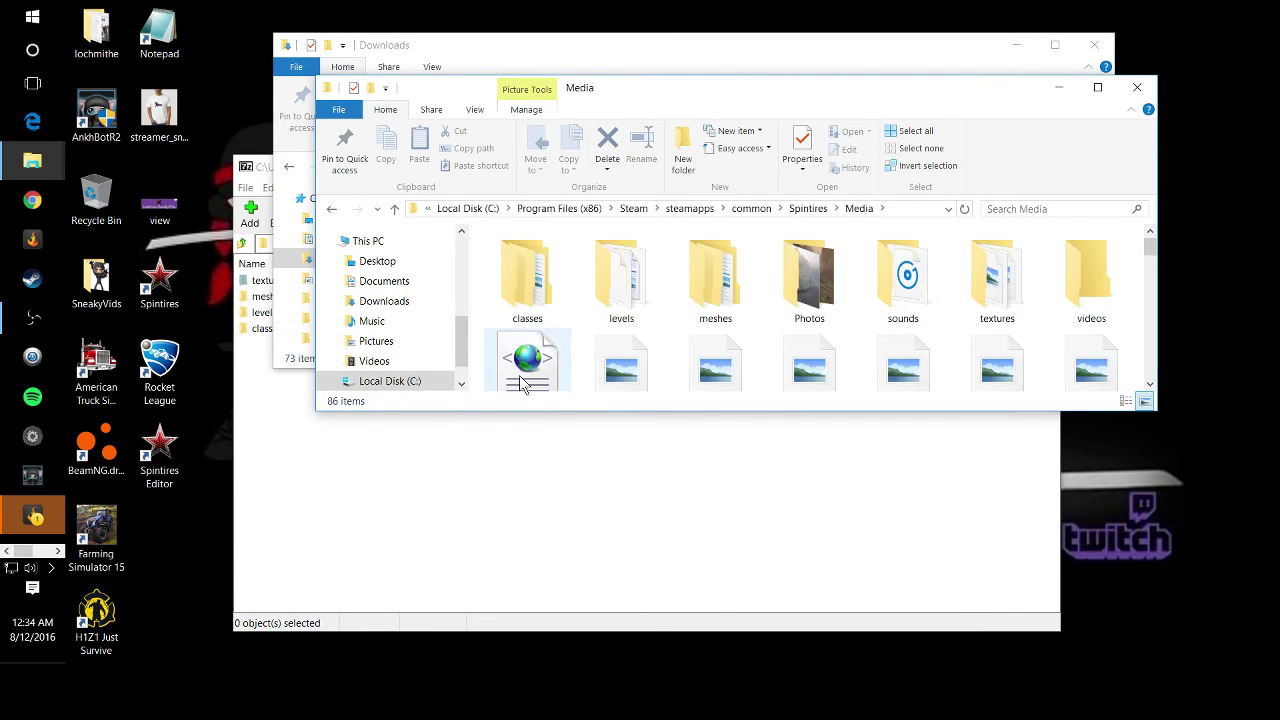
Show the Media folder's contents in List layout and go to the empty space at its end.
{"action": "scroll", "coordinate": [771, 340], "scroll_direction": "down", "scroll_amount": 5}
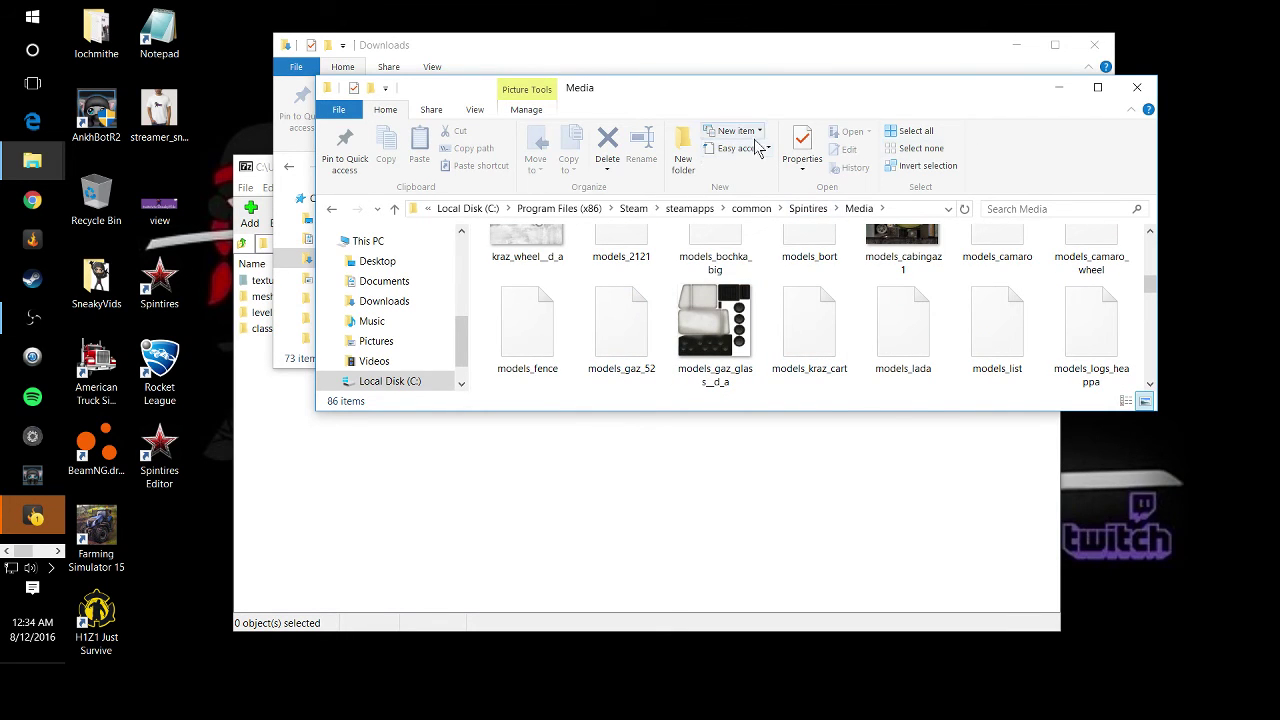
{"action": "left_click", "coordinate": [472, 110]}
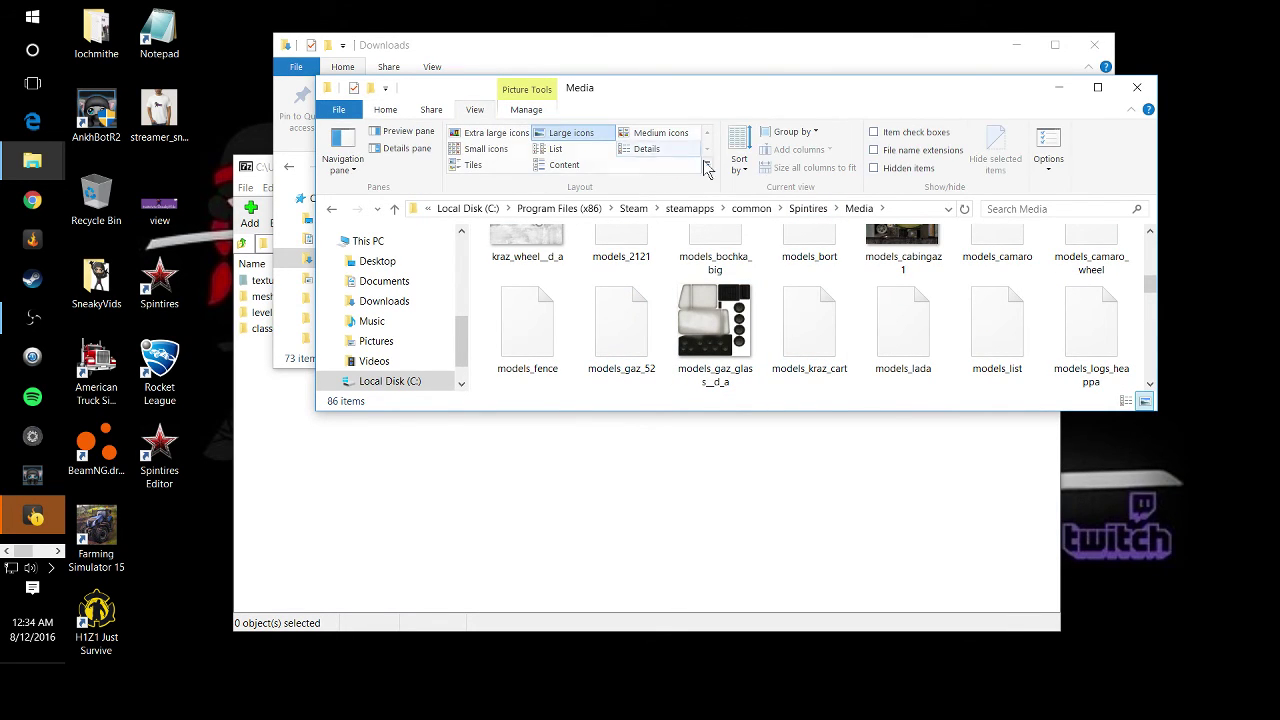
{"action": "left_click", "coordinate": [550, 150]}
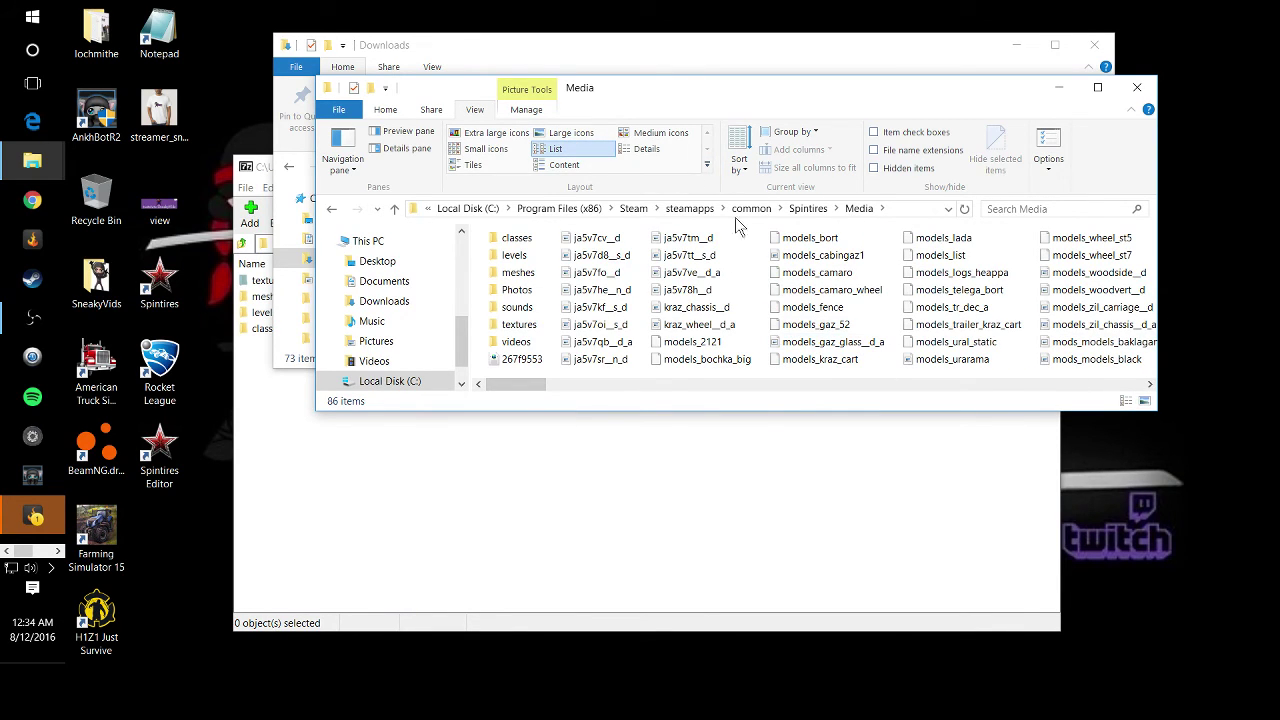
{"action": "left_click", "coordinate": [1151, 386]}
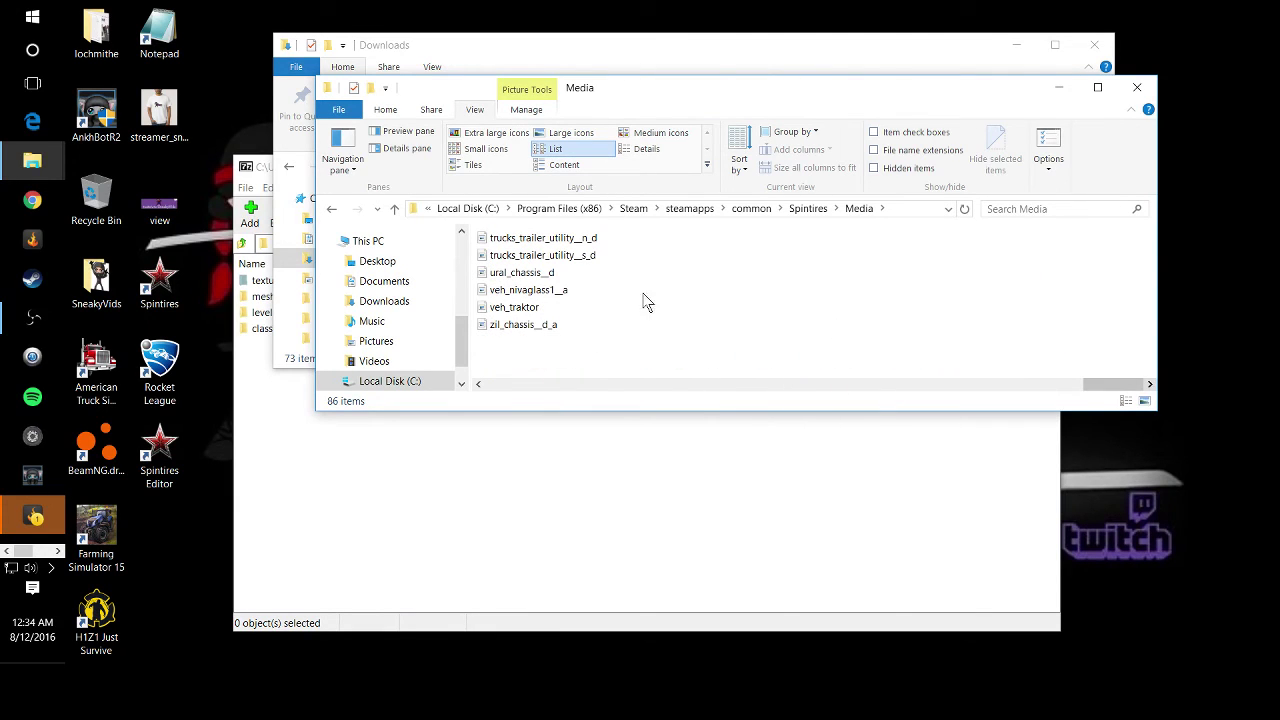
Copy the archive's textures, meshes, levels and classes folders into the game's Media folder, skipping files that already exist there.
{"action": "left_click", "coordinate": [952, 428]}
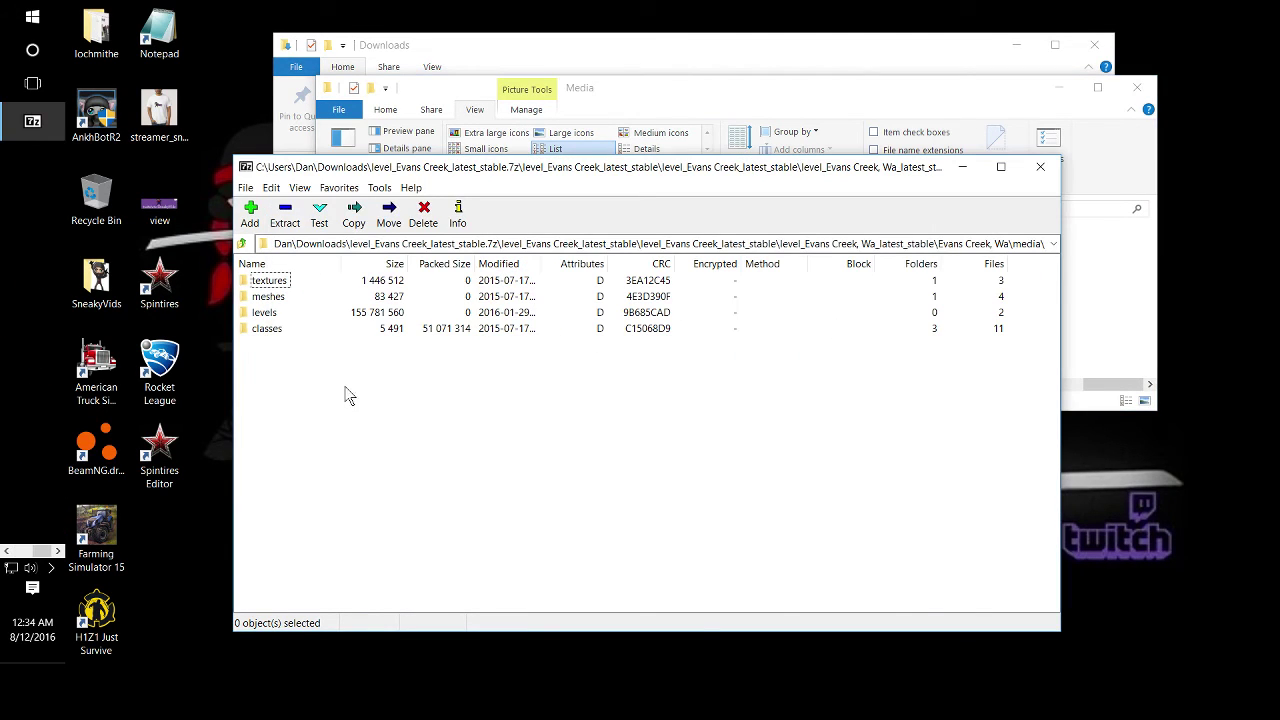
{"action": "left_click_drag", "start_coordinate": [266, 358], "coordinate": [263, 286]}
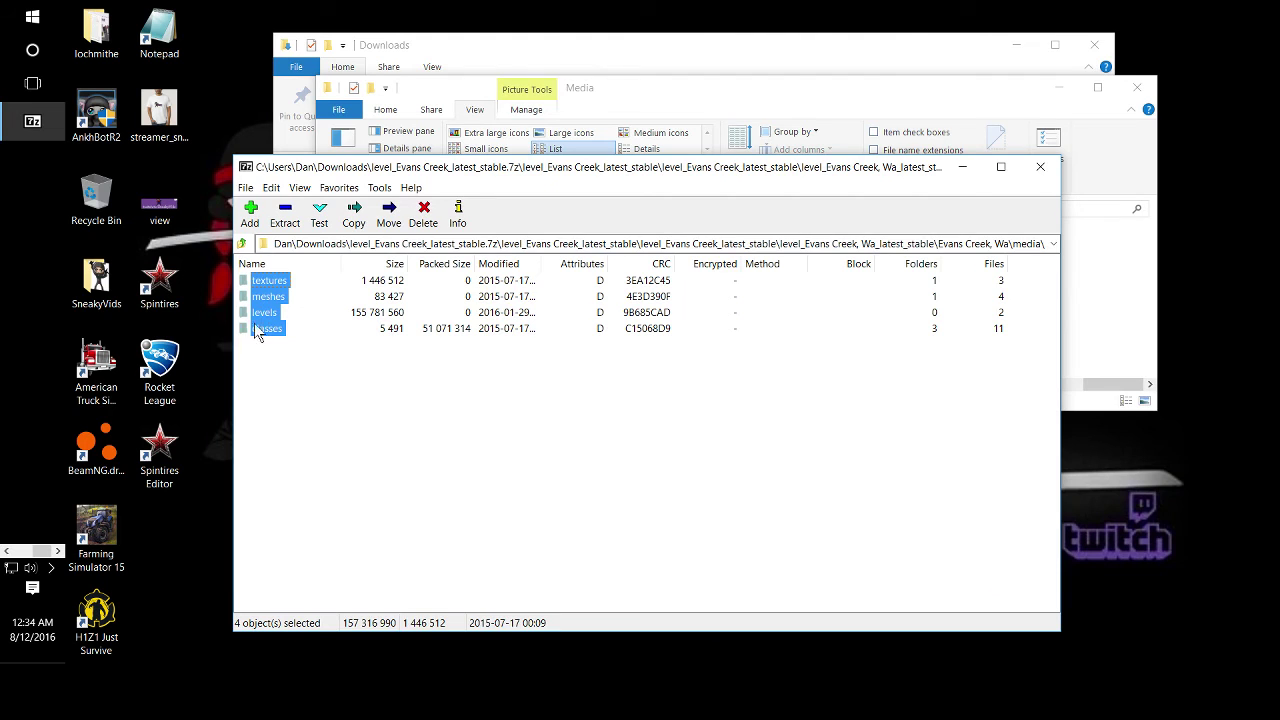
{"action": "left_click_drag", "start_coordinate": [652, 170], "coordinate": [486, 200]}
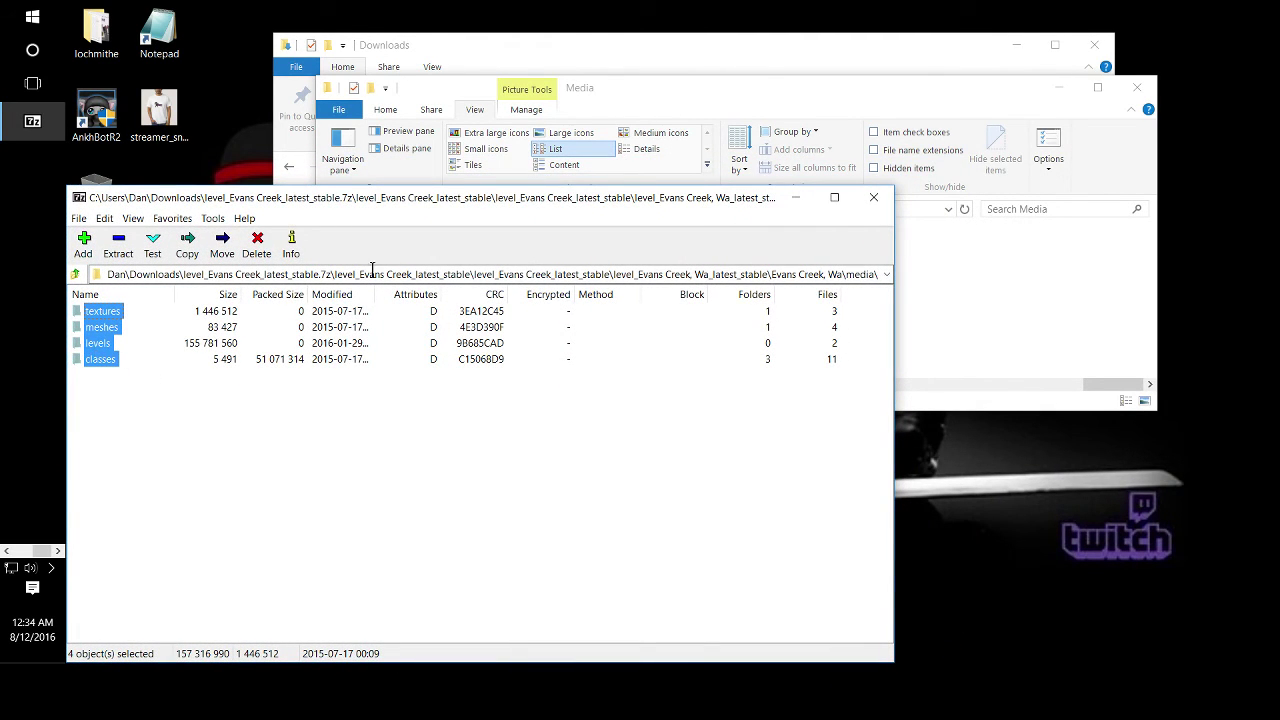
{"action": "left_click_drag", "start_coordinate": [412, 200], "coordinate": [516, 341]}
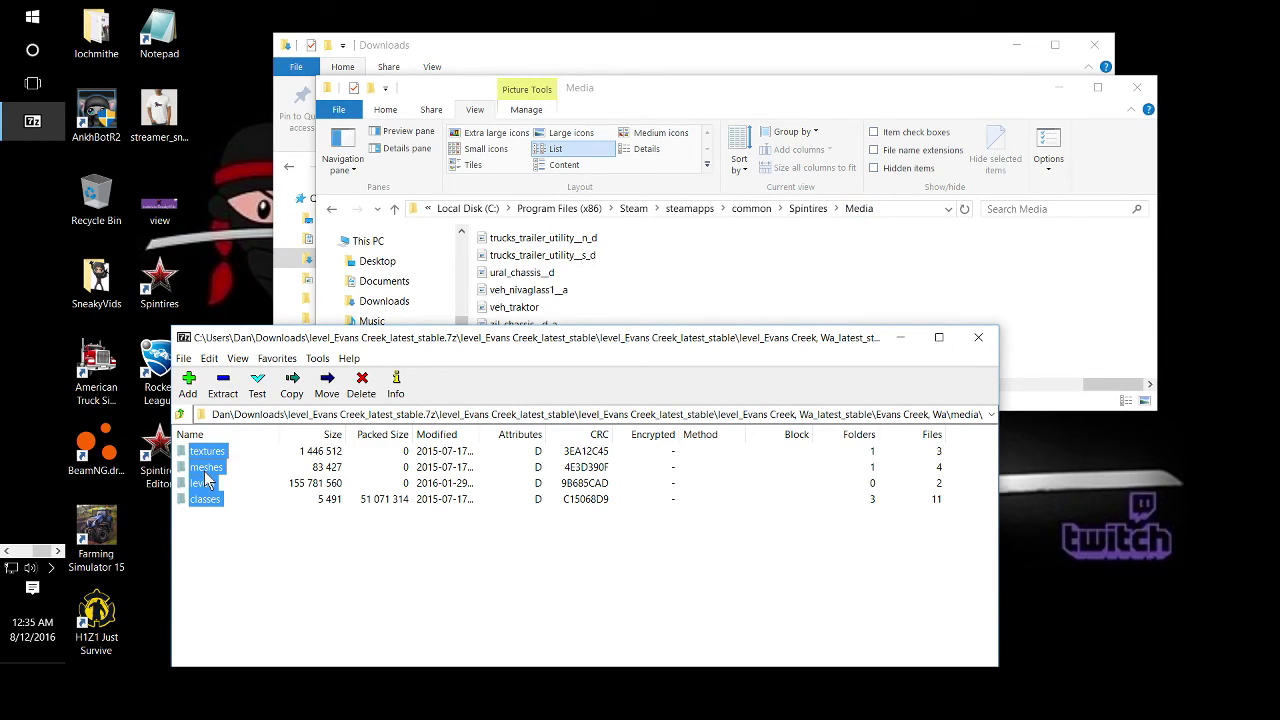
{"action": "left_click_drag", "start_coordinate": [205, 480], "coordinate": [1030, 288]}
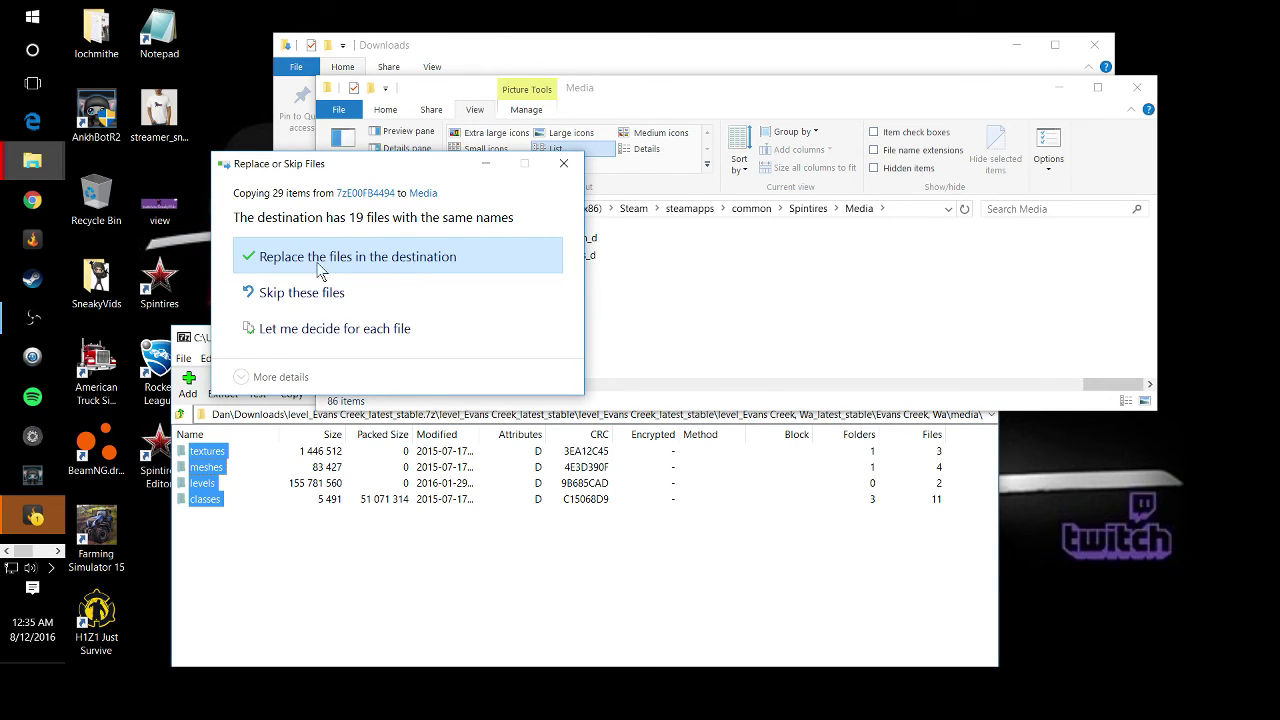
{"action": "left_click", "coordinate": [334, 296]}
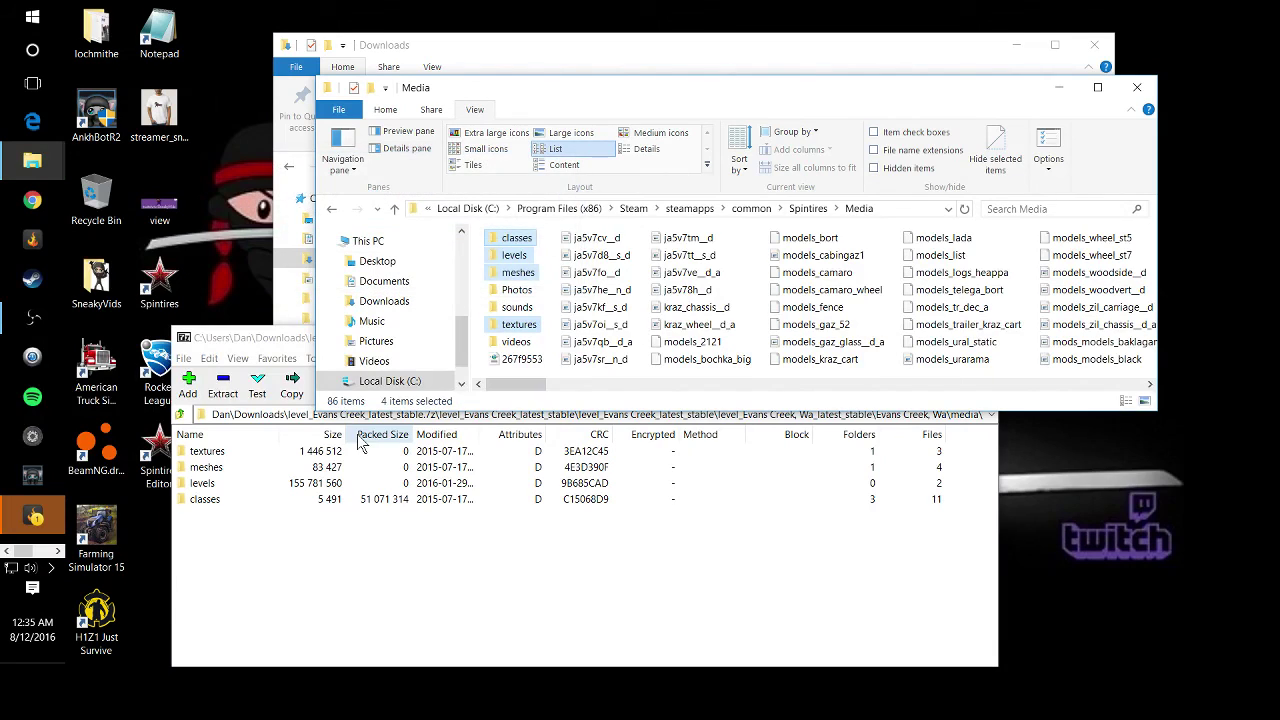
Check the levels folder inside Media for the Evans Creek map files, and return to Media.
{"action": "double_click", "coordinate": [514, 255]}
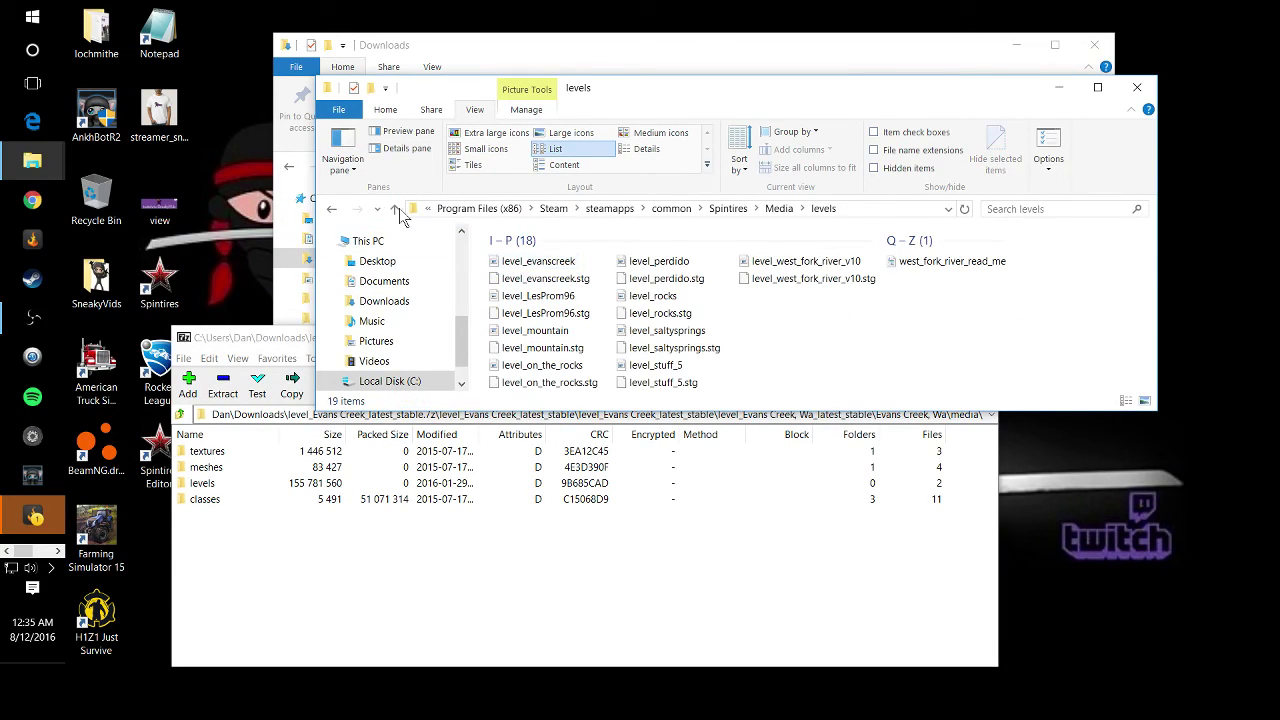
{"action": "left_click", "coordinate": [332, 208]}
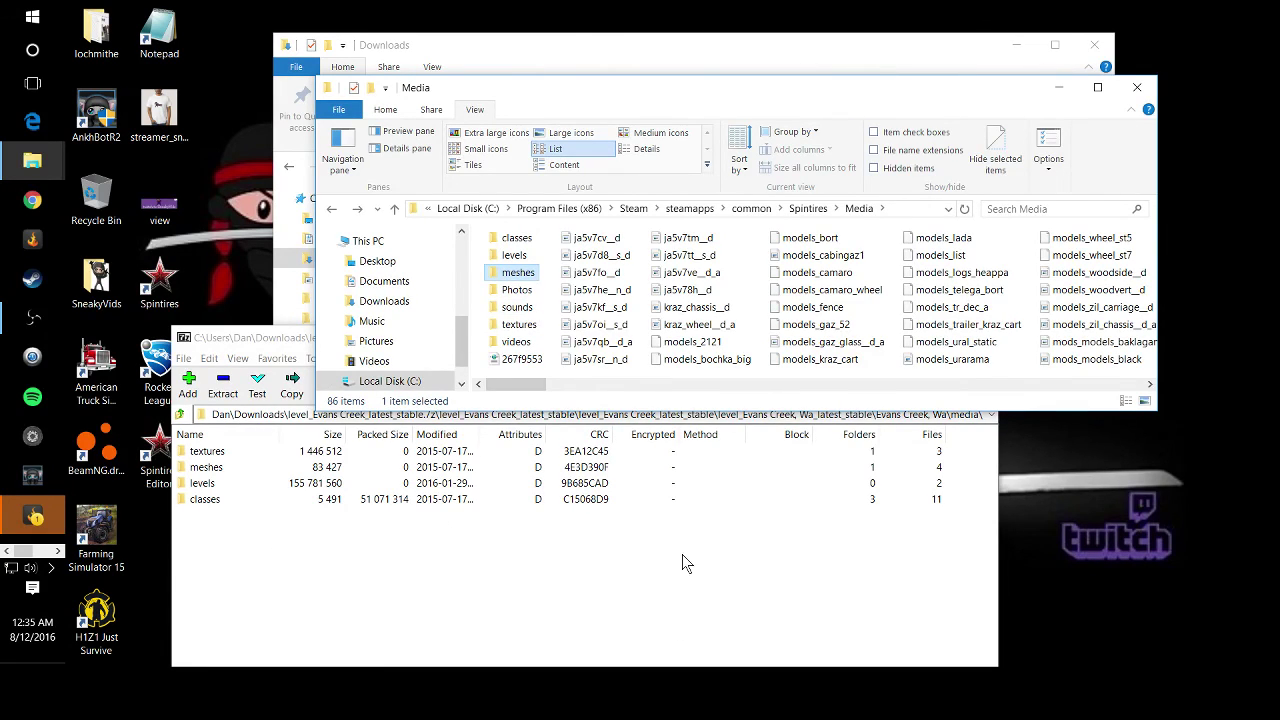
{"action": "left_click_drag", "start_coordinate": [535, 390], "coordinate": [1096, 345]}
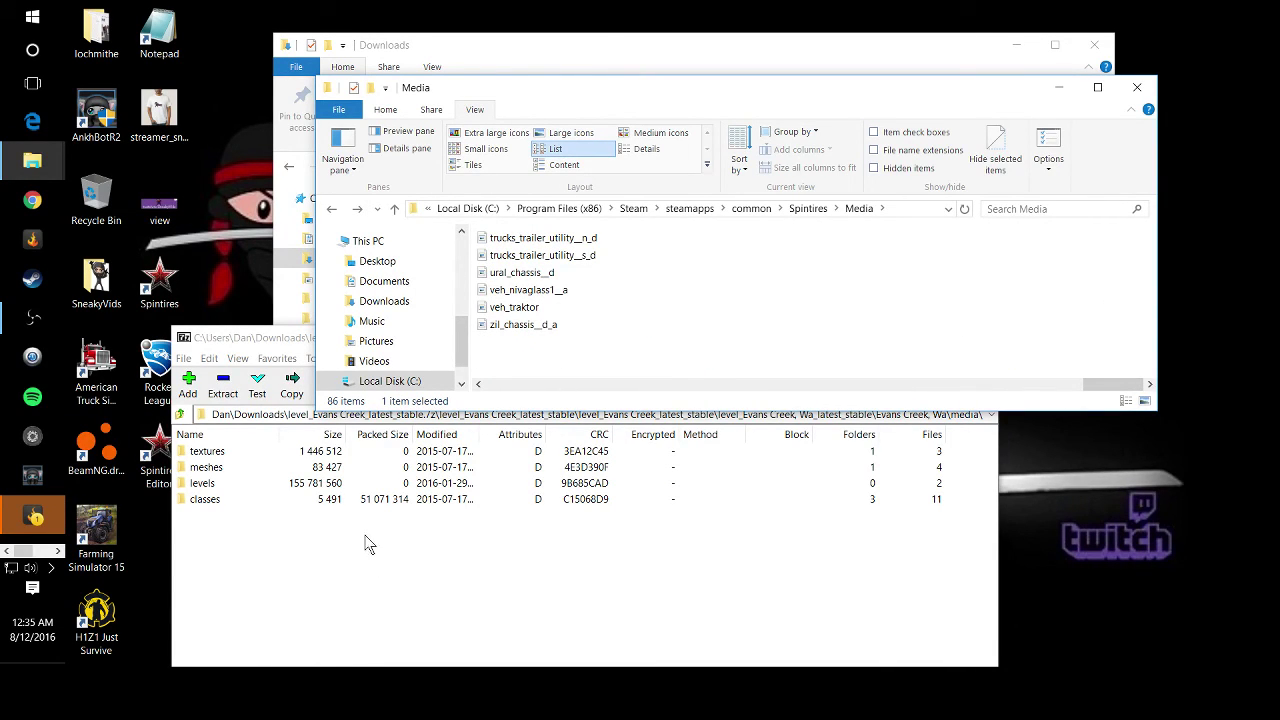
Close the Evans Creek archive, the Media folder window and the Downloads window.
{"action": "left_click", "coordinate": [258, 340]}
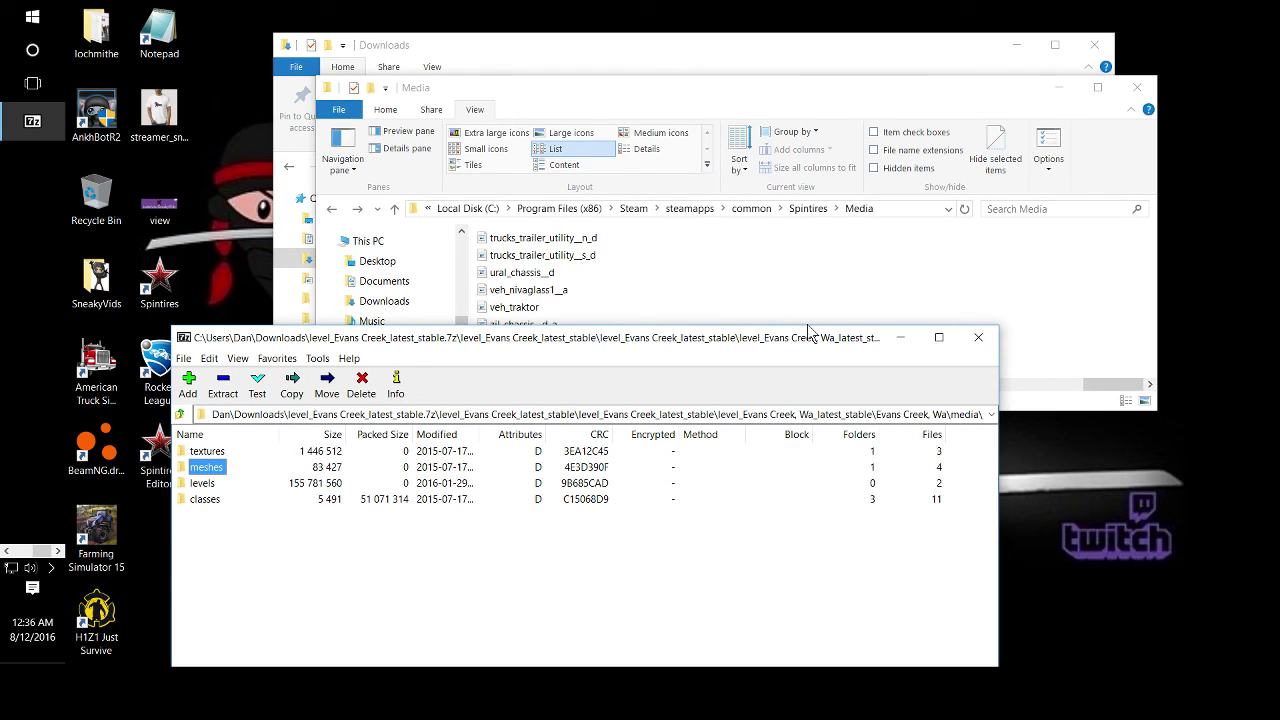
{"action": "left_click", "coordinate": [978, 338]}
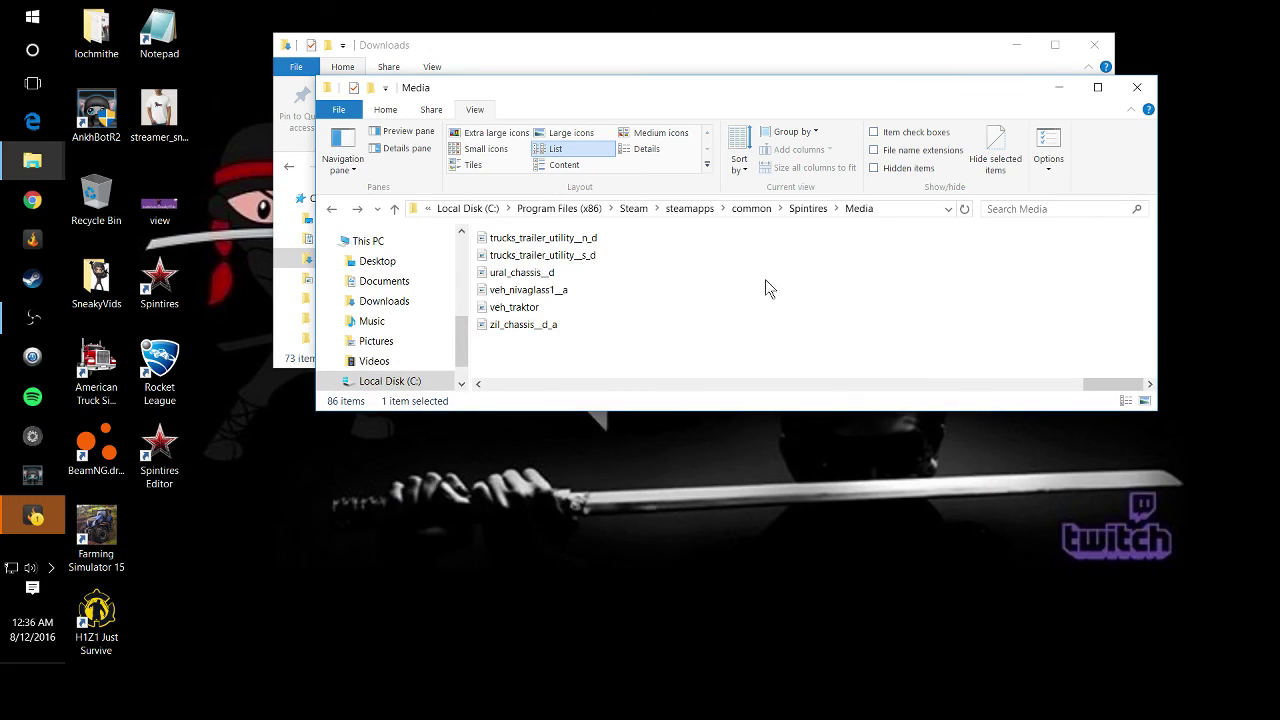
{"action": "left_click", "coordinate": [1136, 88]}
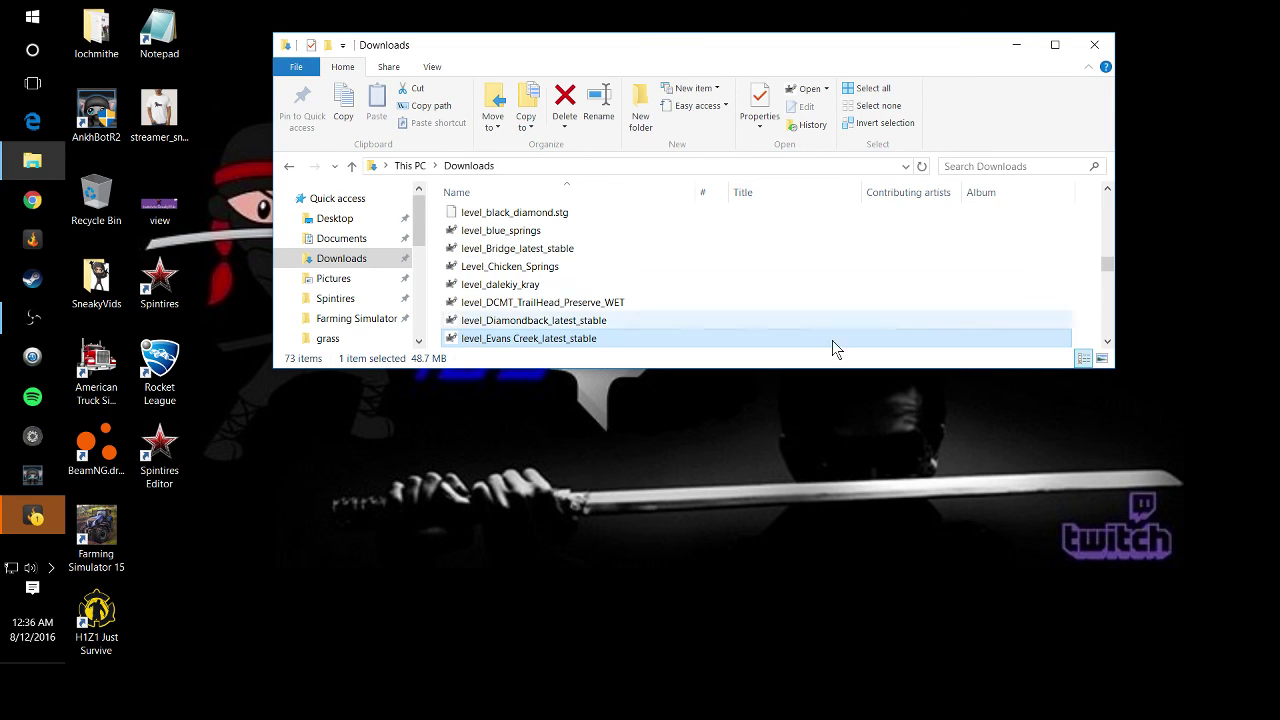
{"action": "scroll", "coordinate": [693, 288], "scroll_direction": "down", "scroll_amount": 5}
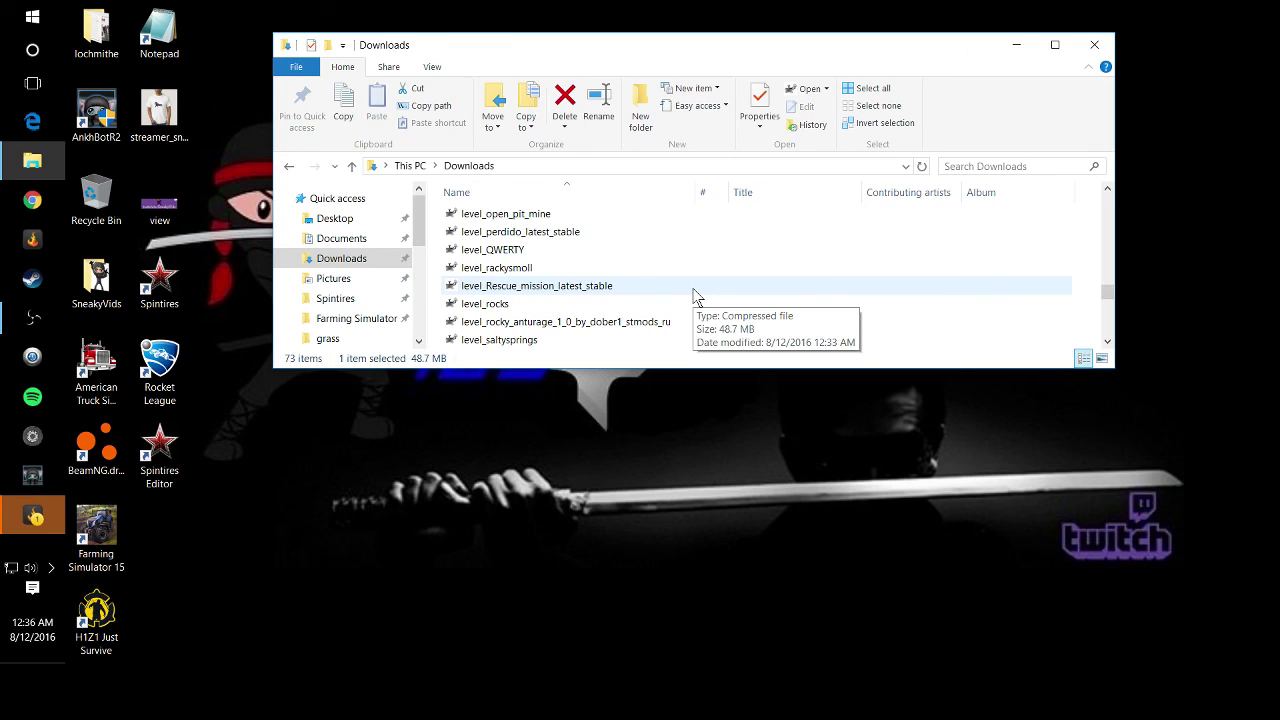
{"action": "left_click", "coordinate": [1095, 47]}
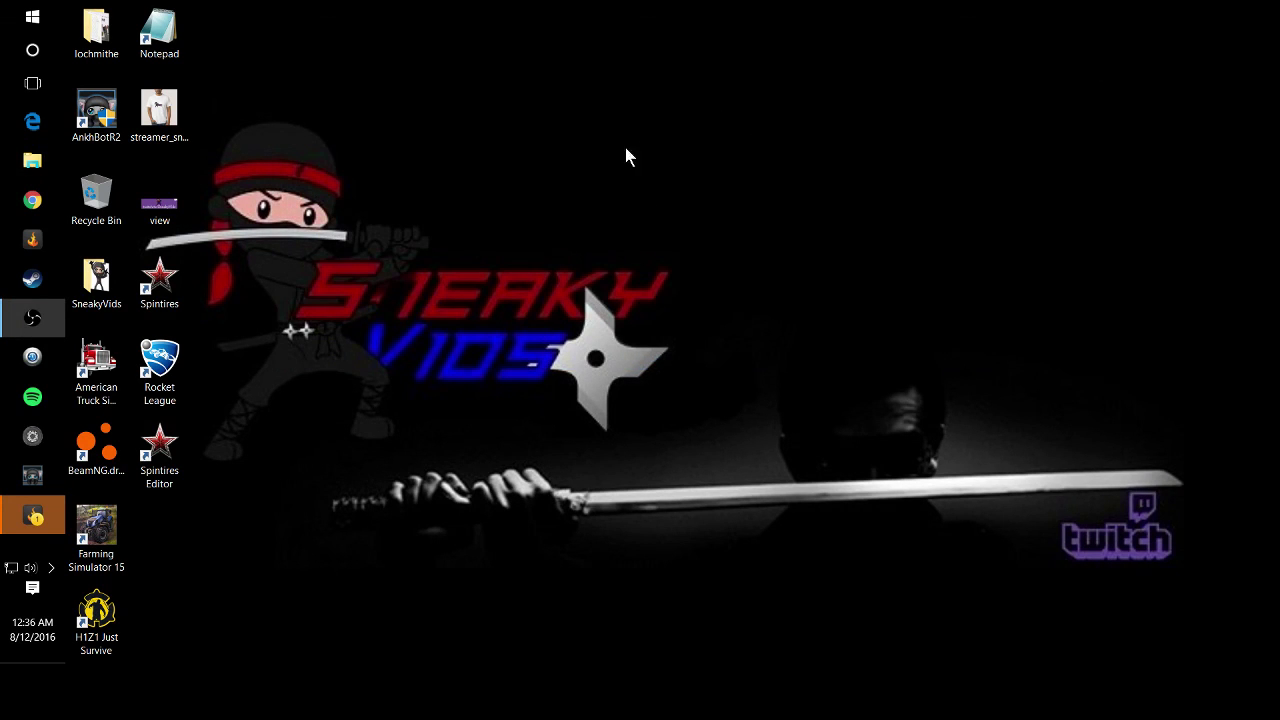